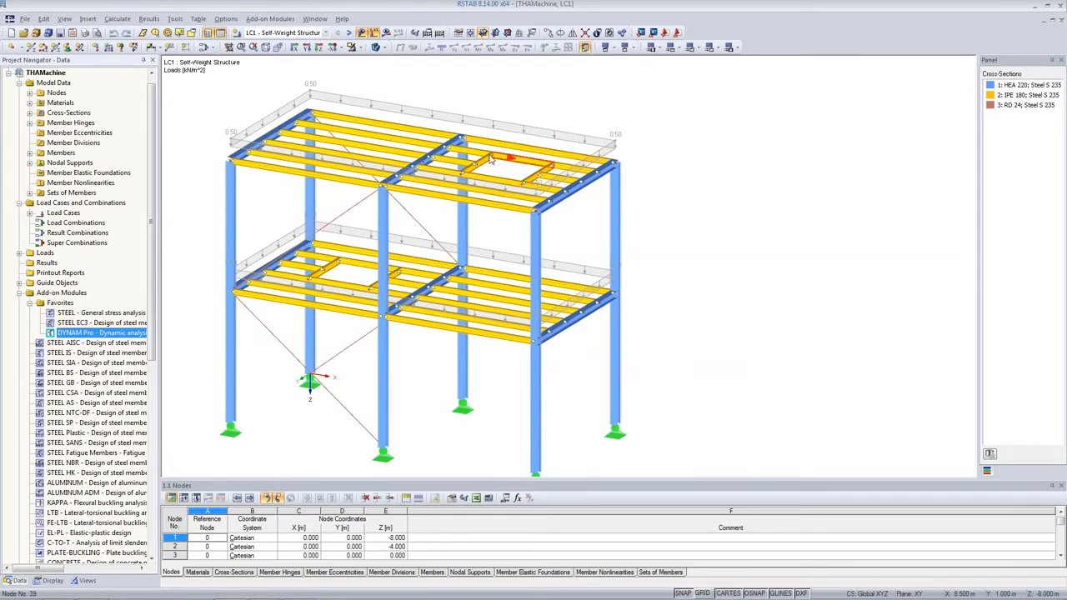
# Display the loads of load case LC2 - Self-Weight Machine on the structure.
pyautogui.click(305, 34)
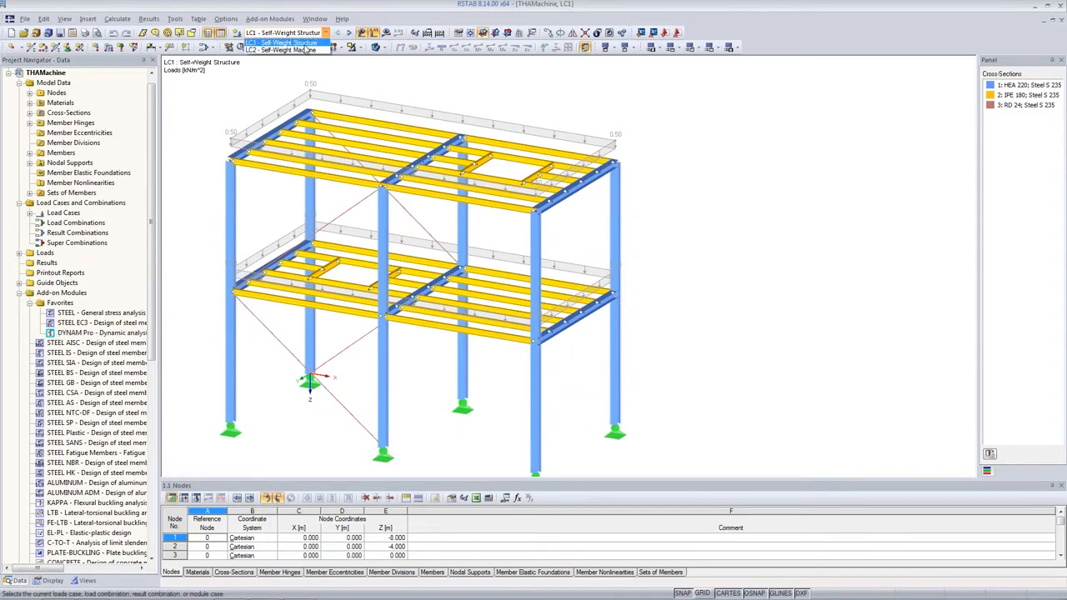
pyautogui.click(306, 49)
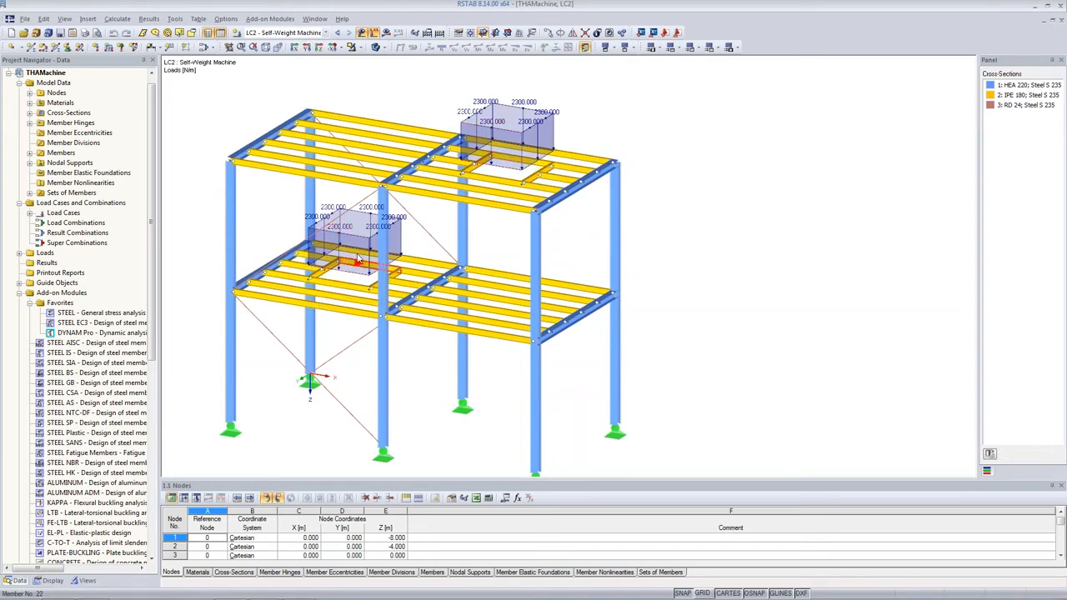
pyautogui.moveTo(353, 241)
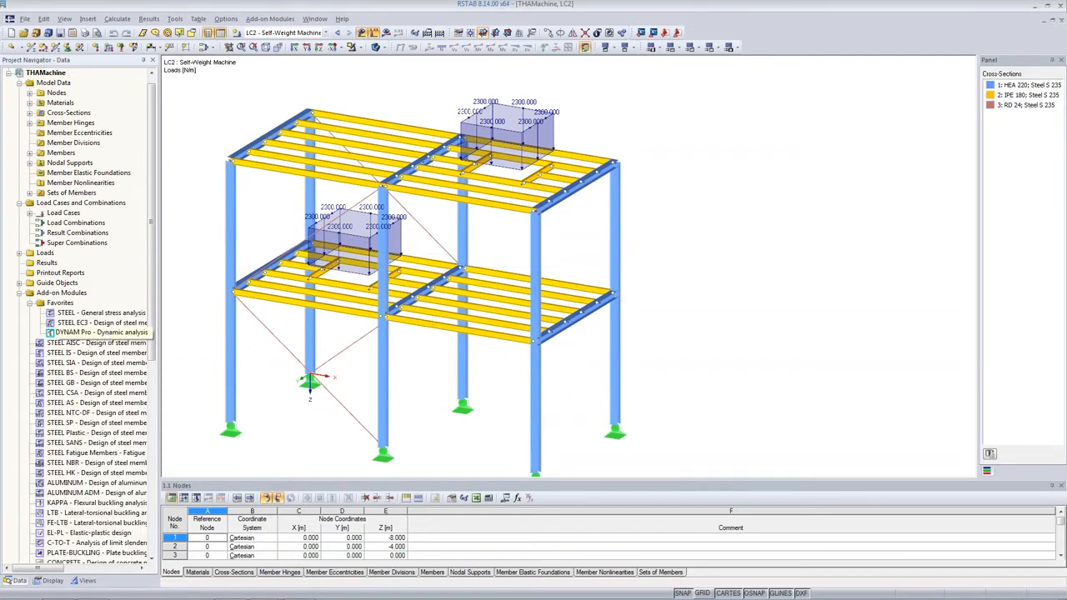
# Open the DYNAM Pro add-on module and activate mass combinations in addition to natural vibrations.
pyautogui.doubleClick(100, 332)
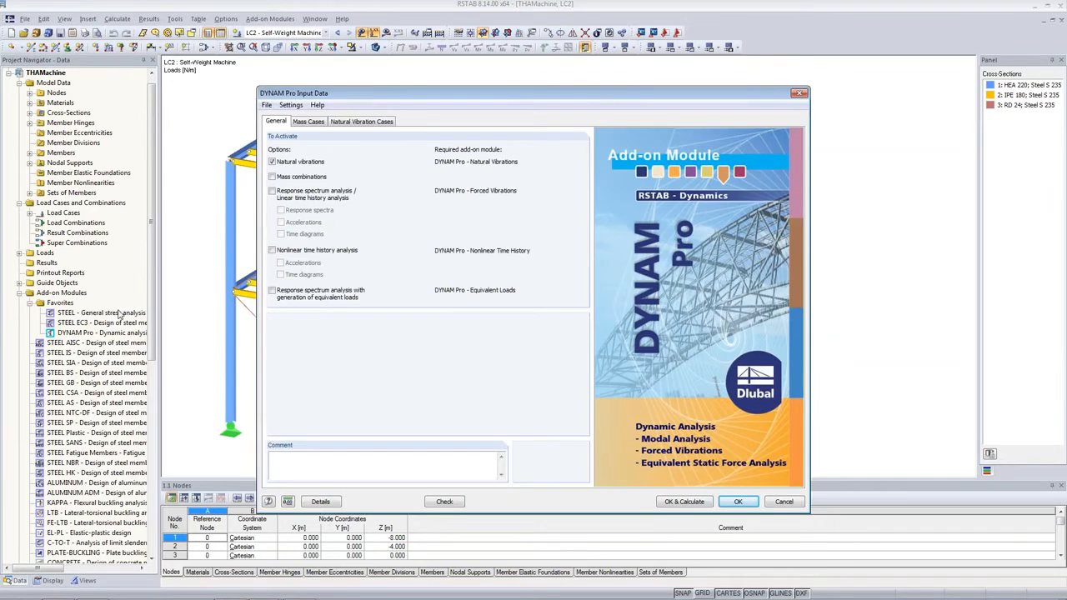
pyautogui.click(272, 177)
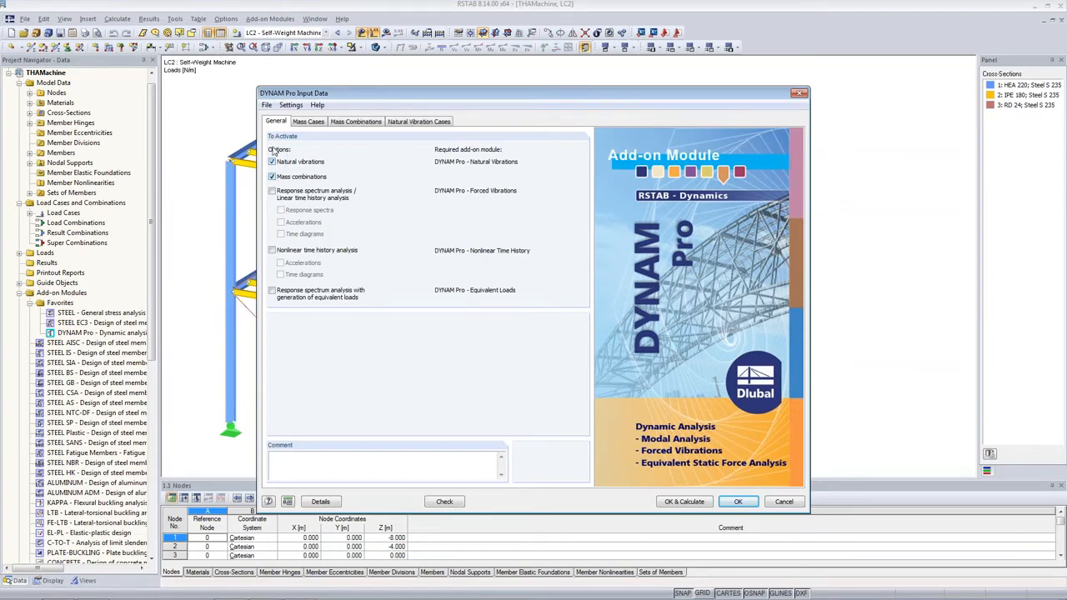
pyautogui.click(271, 162)
# Describe mass case MC1 as "Self-Weight Structure" and take its masses only from the force components of LC1 - Self-Weight Structure.
pyautogui.click(309, 122)
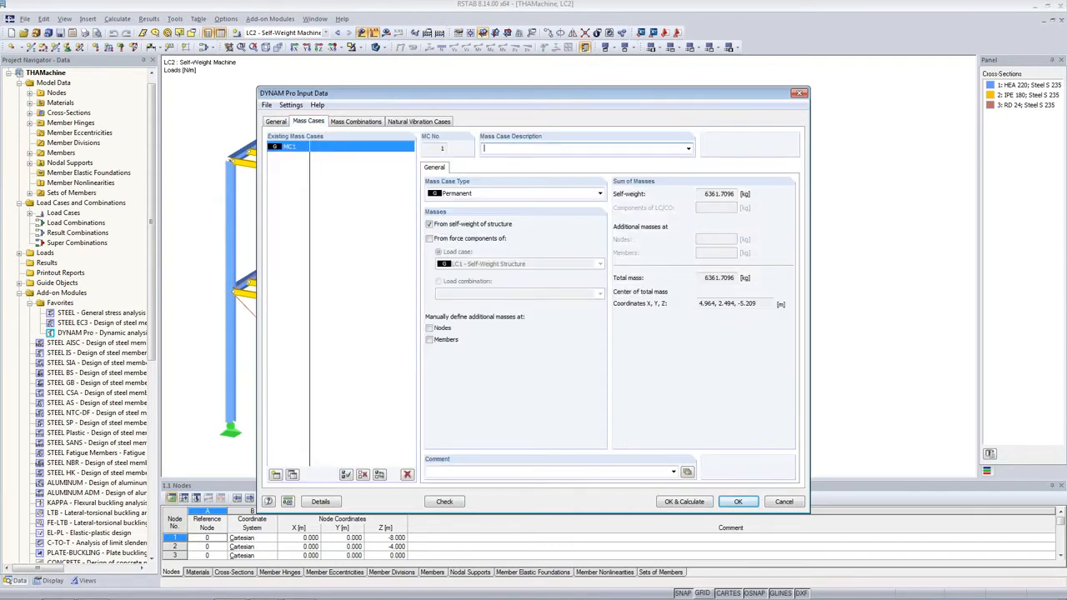
pyautogui.write('Self-Weight Structure')
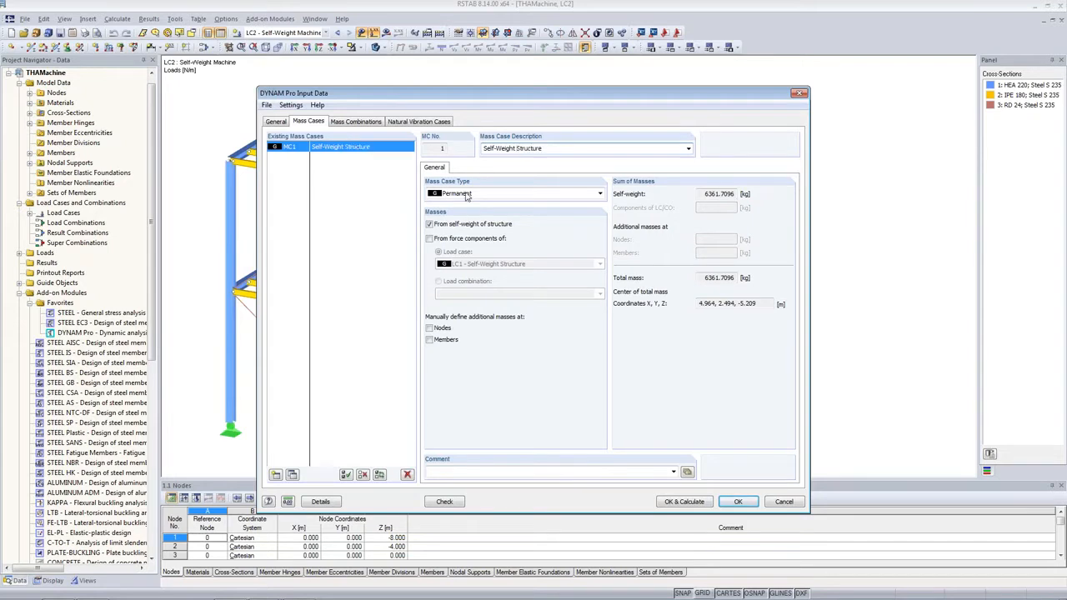
pyautogui.click(429, 225)
pyautogui.click(429, 239)
pyautogui.click(489, 263)
pyautogui.click(491, 271)
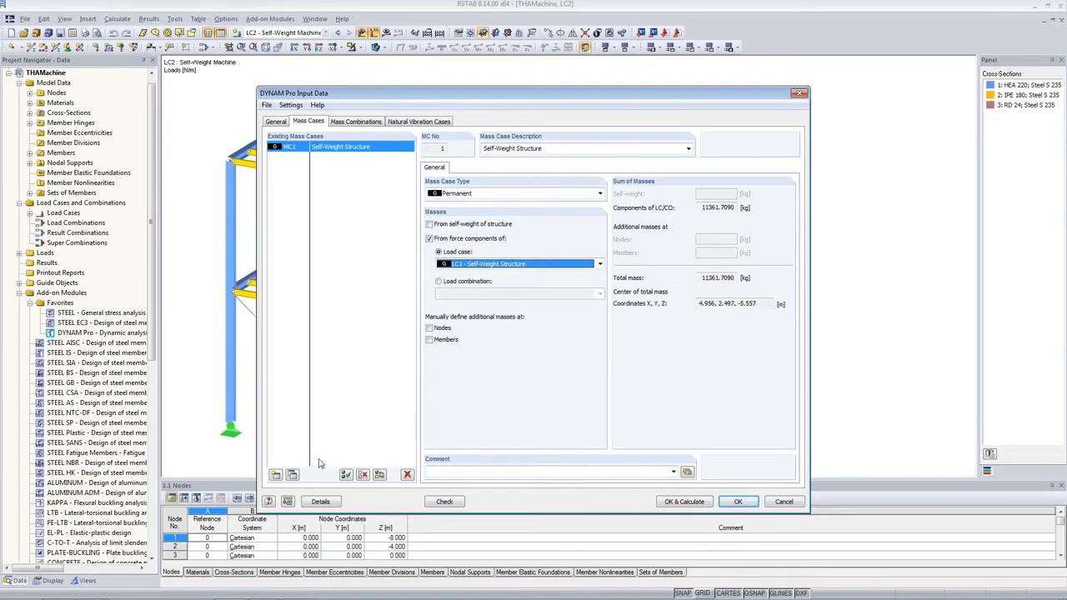
# Copy mass case MC1 and change the copy's description to "Self-Weight Machines".
pyautogui.click(292, 474)
pyautogui.click(558, 149)
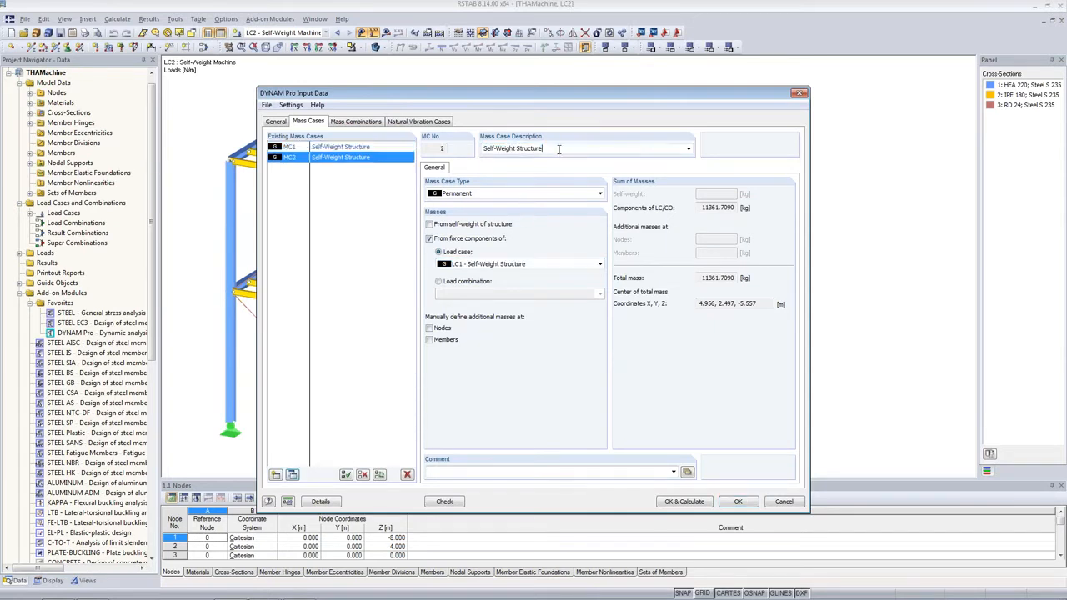
pyautogui.press('BackSpace')
pyautogui.press('BackSpace')
pyautogui.press('BackSpace')
pyautogui.press('BackSpace')
pyautogui.press('BackSpace')
pyautogui.press('BackSpace')
pyautogui.press('BackSpace')
pyautogui.press('BackSpace')
pyautogui.press('BackSpace')
pyautogui.write('Machines')
# Assign load case LC2 - Self-Weight Machine as the mass source of the Self-Weight Machines mass case.
pyautogui.click(490, 265)
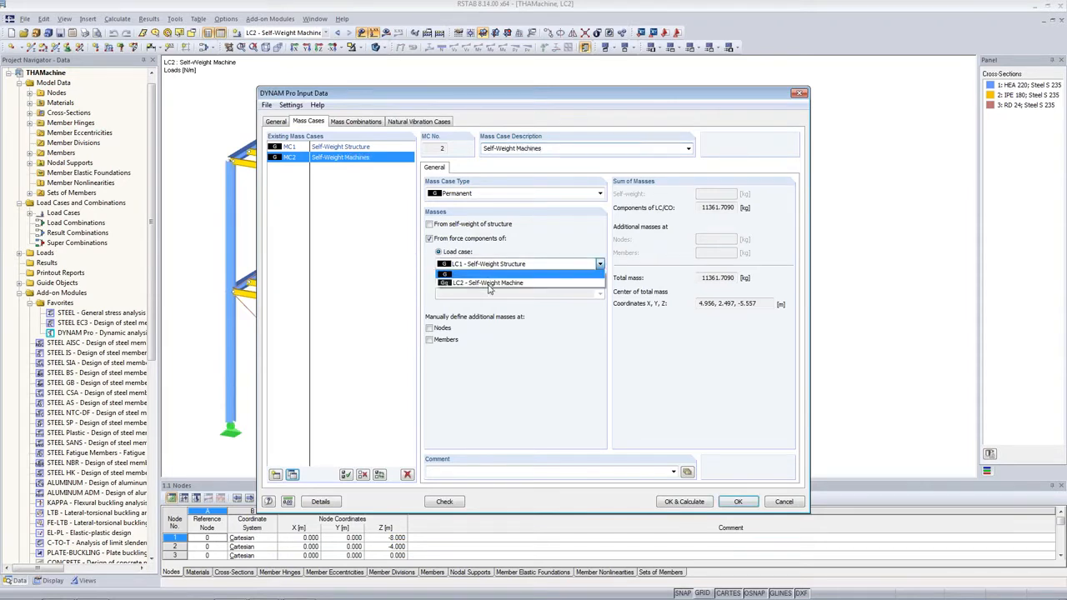
pyautogui.click(489, 284)
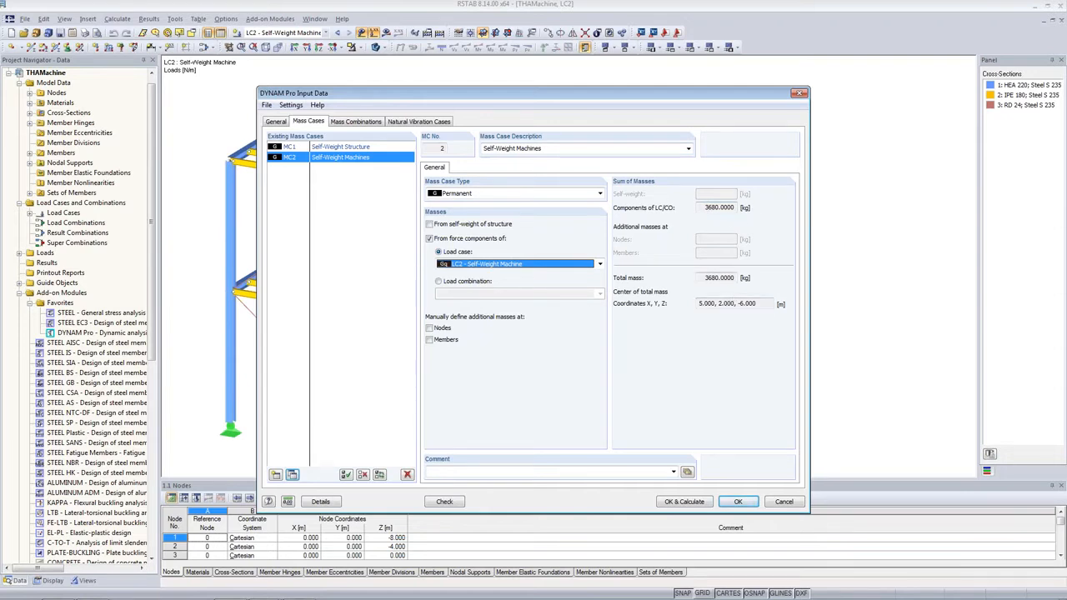
pyautogui.click(705, 208)
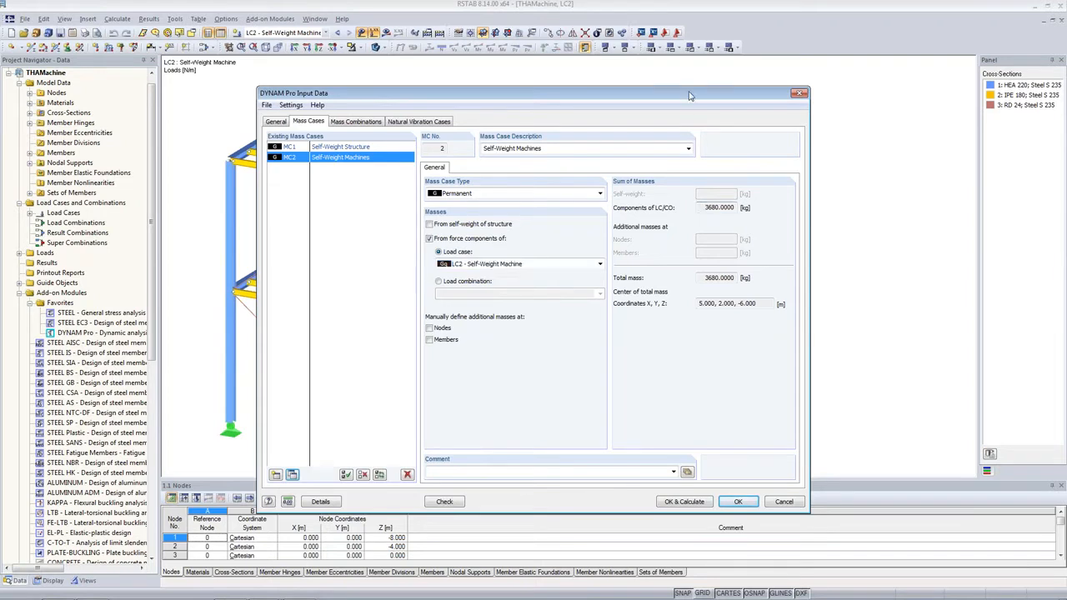
# Add both mass cases to mass combination MCO1 with factor 1.00 and describe the combination as "Self-Weight".
pyautogui.click(349, 122)
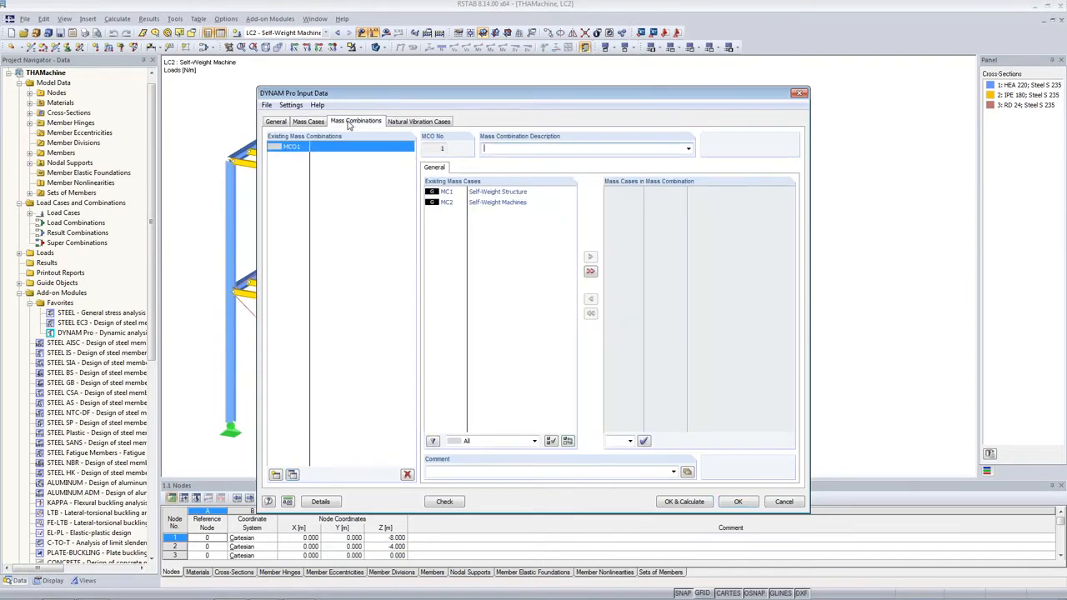
pyautogui.click(450, 193)
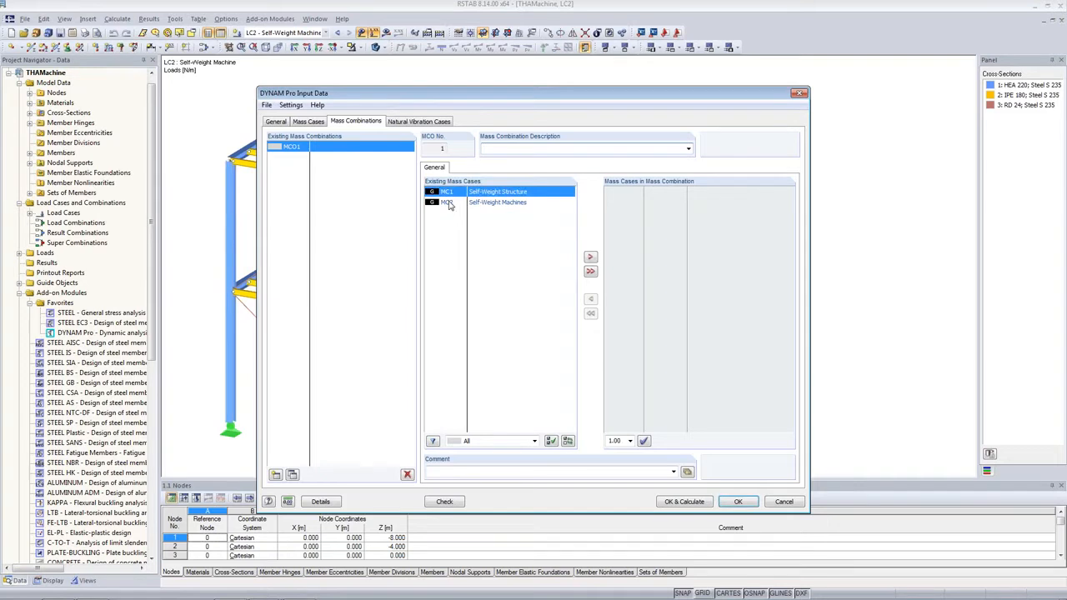
pyautogui.click(590, 270)
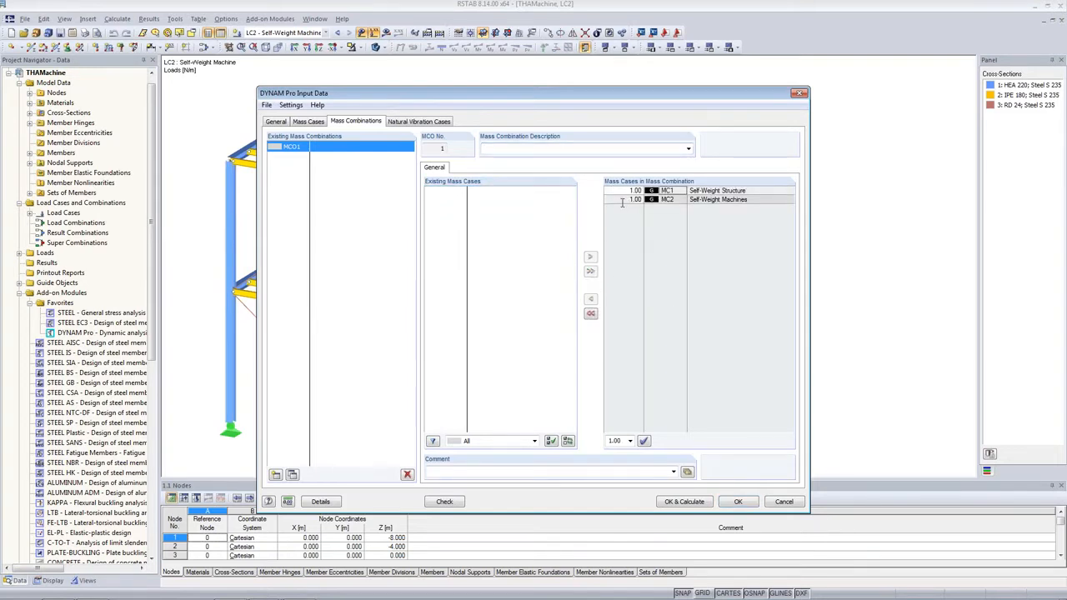
pyautogui.click(579, 151)
pyautogui.write('S')
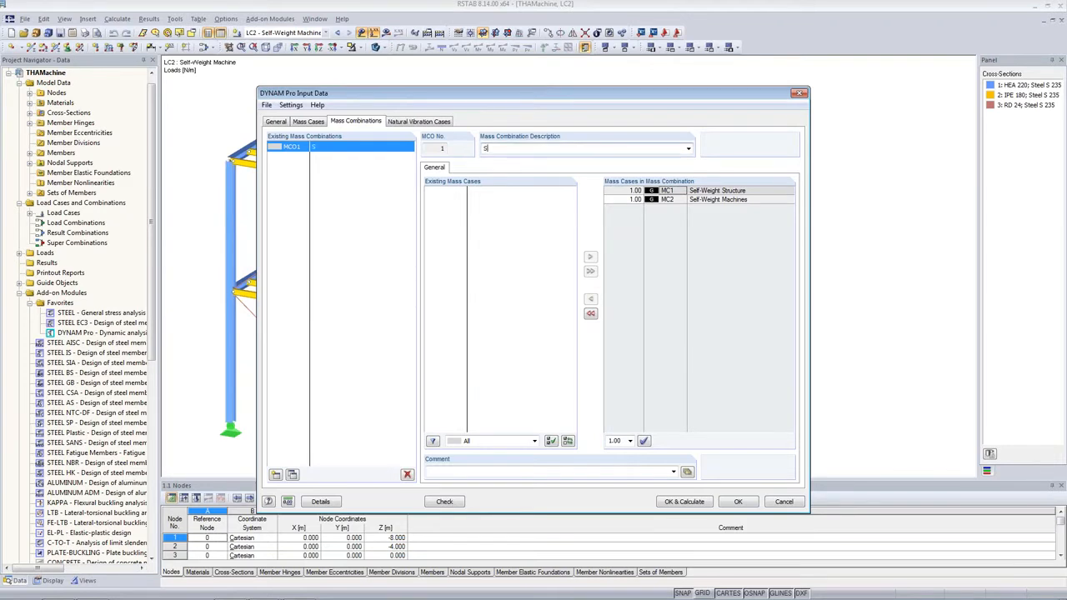
pyautogui.write('elf-Weight')
pyautogui.click(627, 190)
pyautogui.click(625, 199)
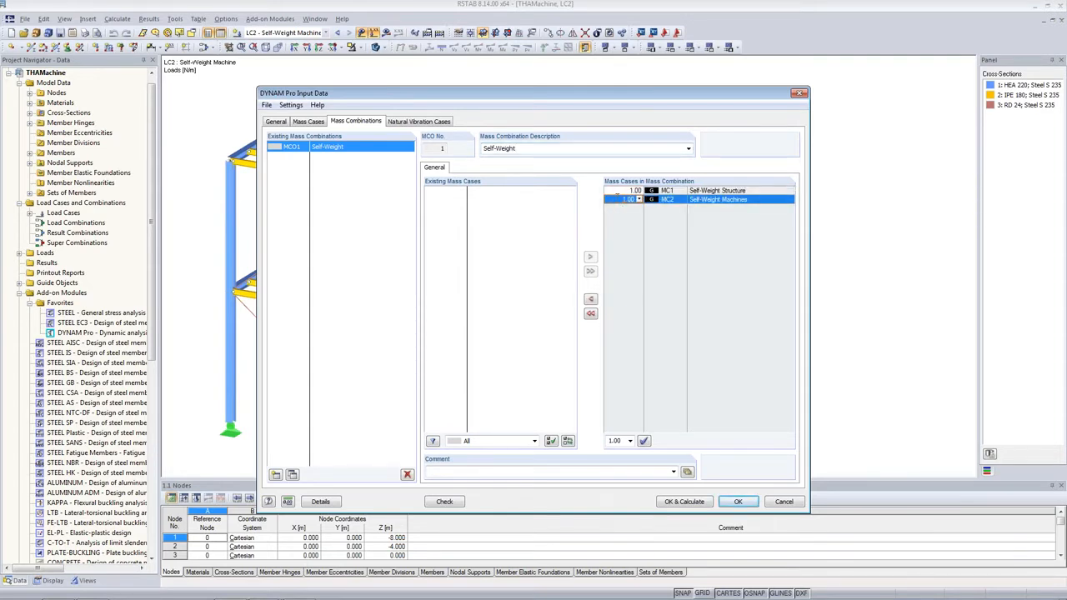
# Review the mass case type options available for mass case MC1 and return to the mass combination.
pyautogui.click(321, 122)
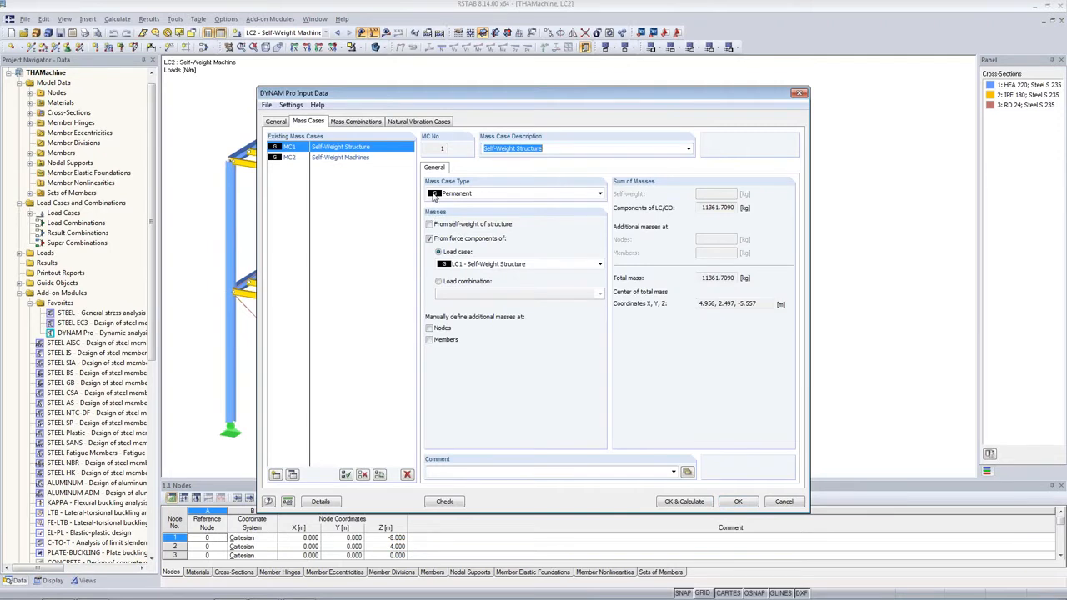
pyautogui.click(483, 196)
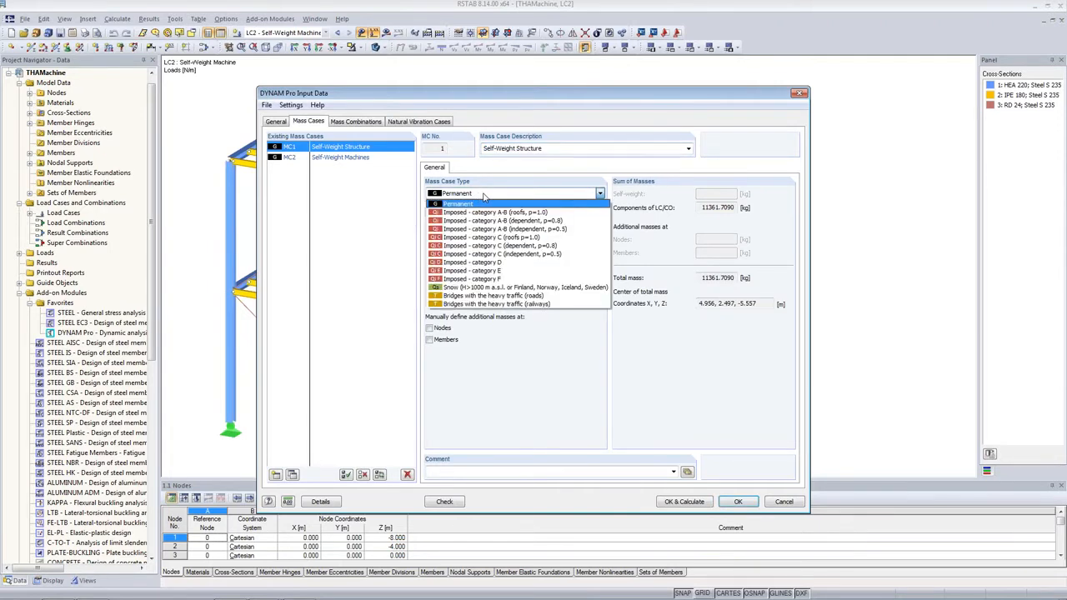
pyautogui.click(483, 196)
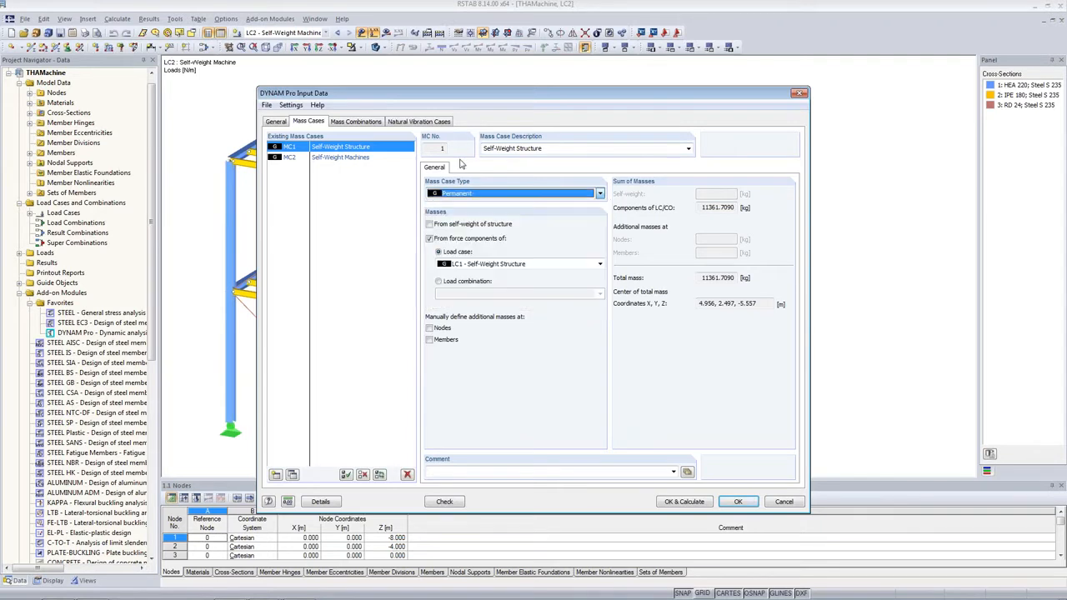
pyautogui.click(341, 123)
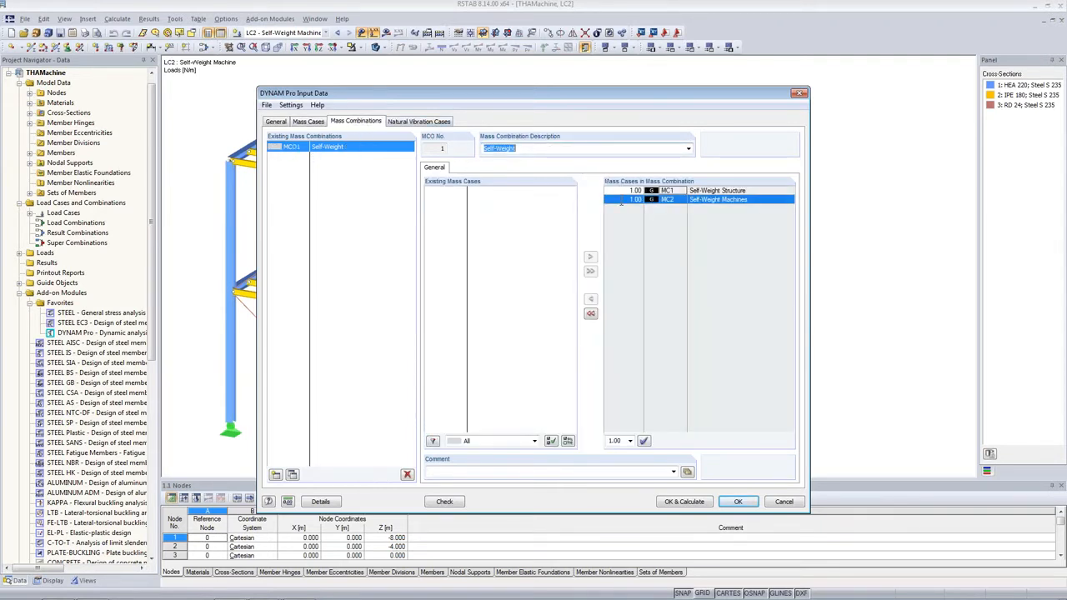
# Describe natural vibration case NVC1 as "Tension Members === Trusses" and set the number of lowest eigenvalues to 10.
pyautogui.click(436, 123)
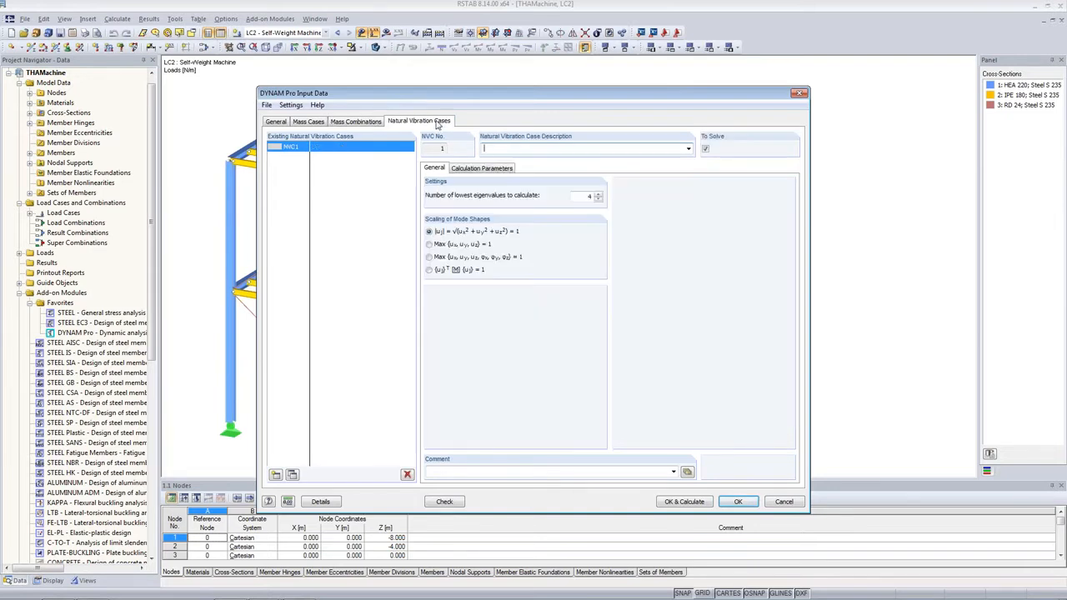
pyautogui.click(484, 148)
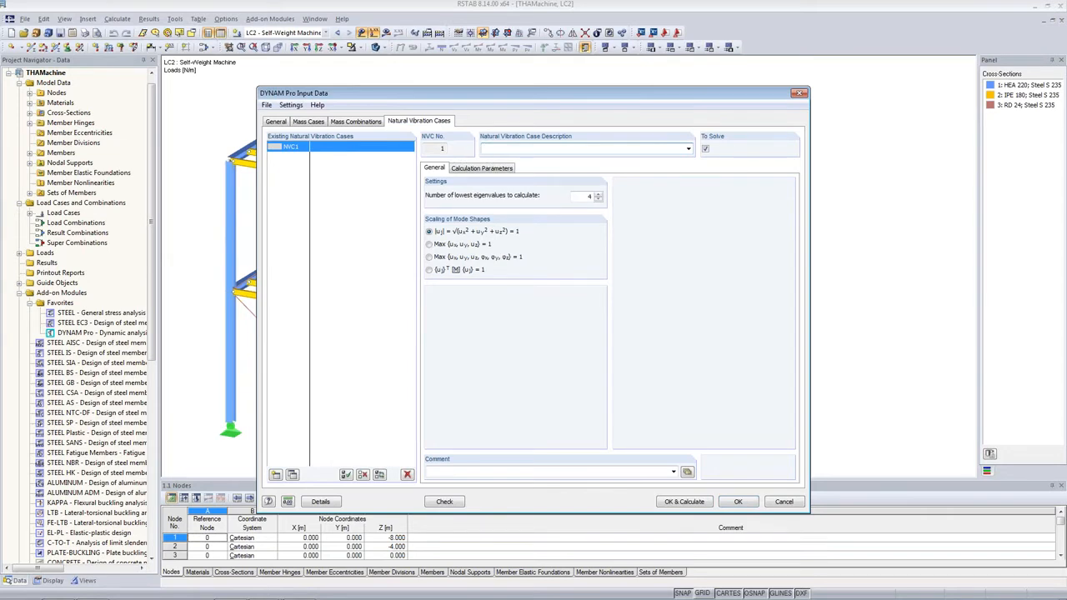
pyautogui.write('Tension Members === Trusses')
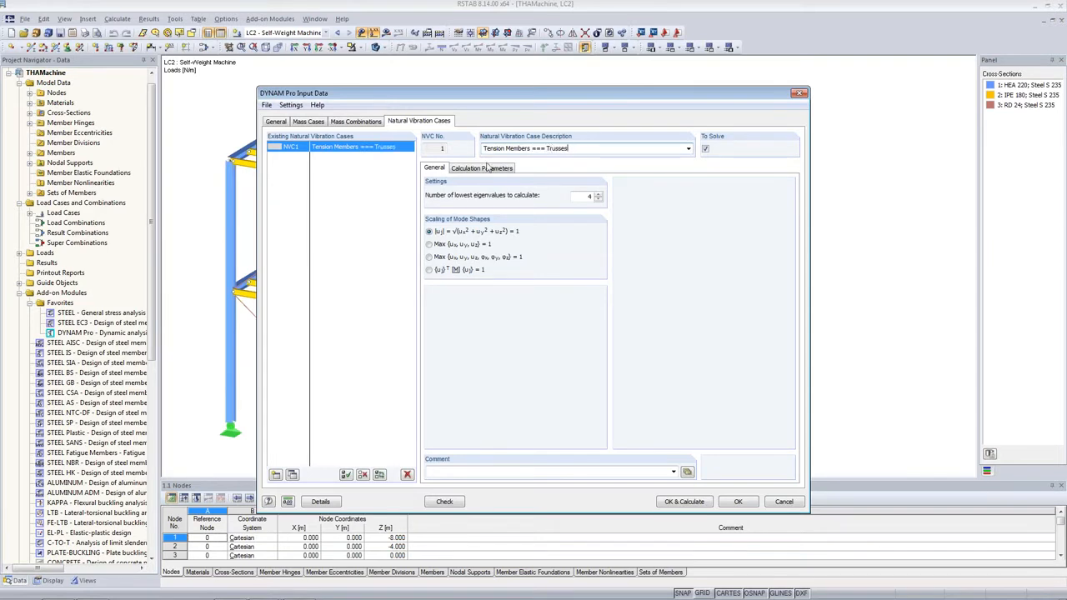
pyautogui.doubleClick(590, 196)
pyautogui.write('1')
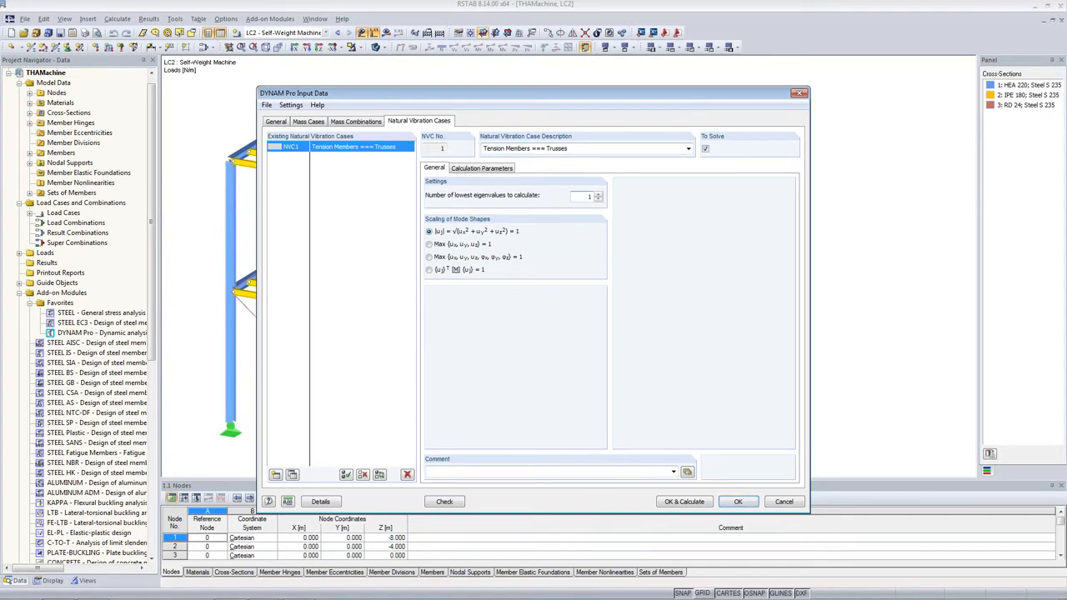
pyautogui.write('0')
pyautogui.press('Tab')
# Use mass combination MCO1 - Self-Weight as the acting masses of NVC1, with a diagonal mass matrix.
pyautogui.click(480, 168)
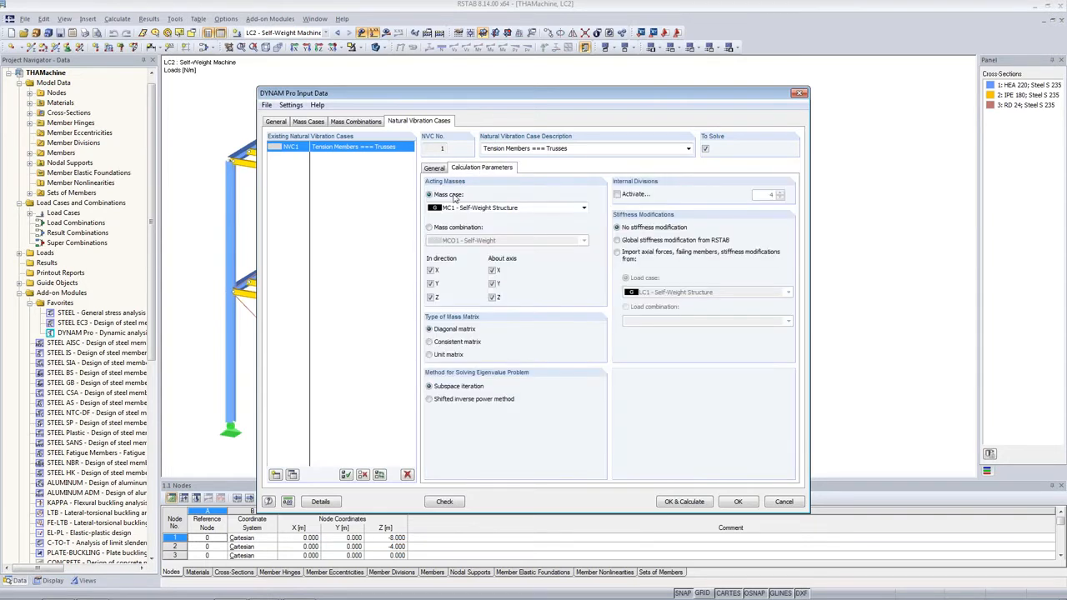
pyautogui.click(431, 229)
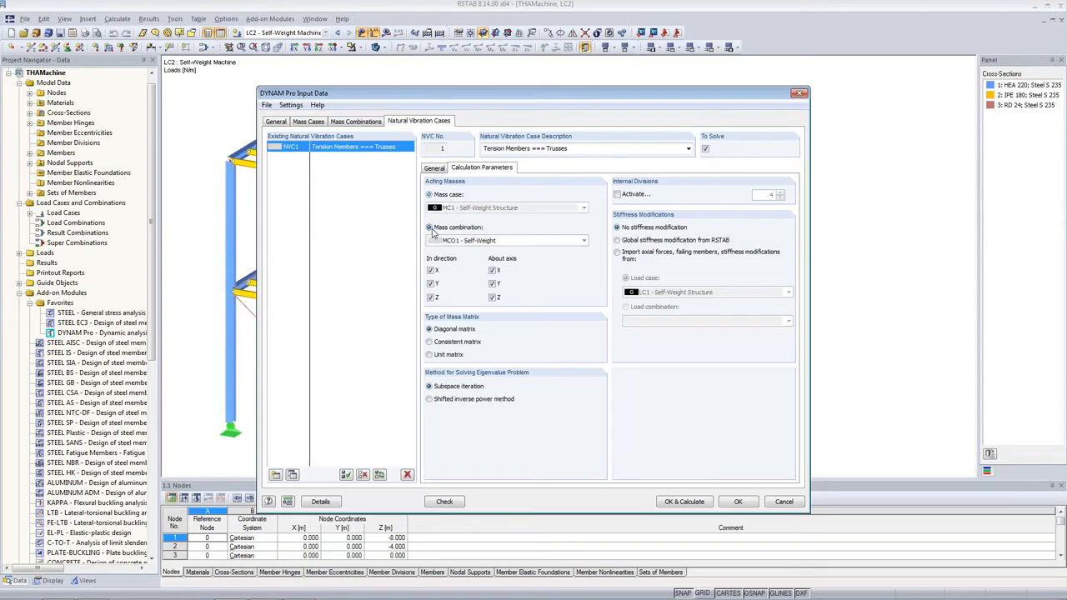
pyautogui.click(471, 241)
pyautogui.click(475, 248)
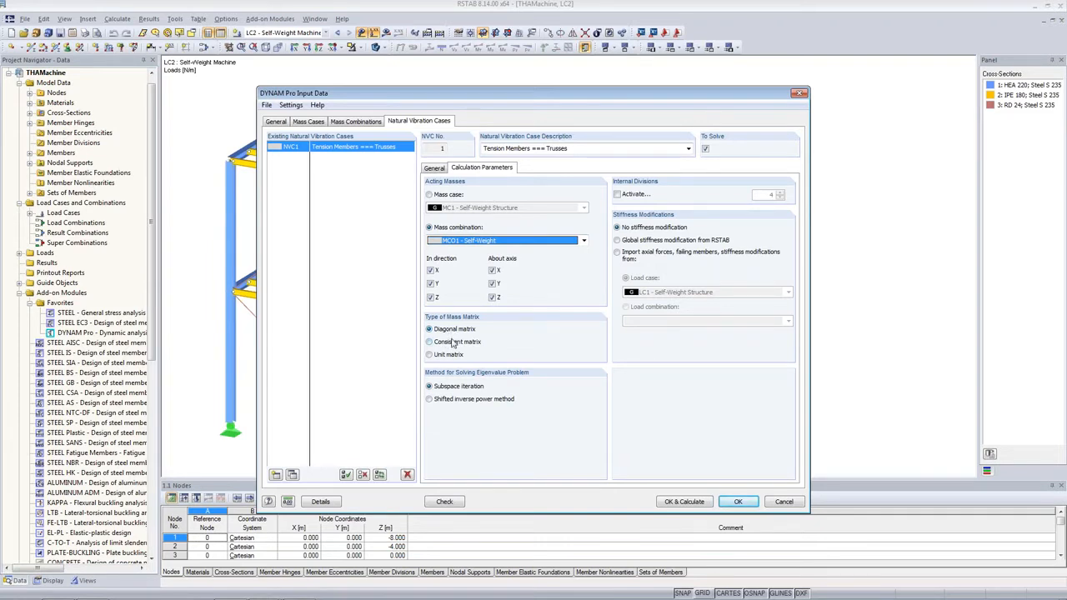
pyautogui.click(446, 330)
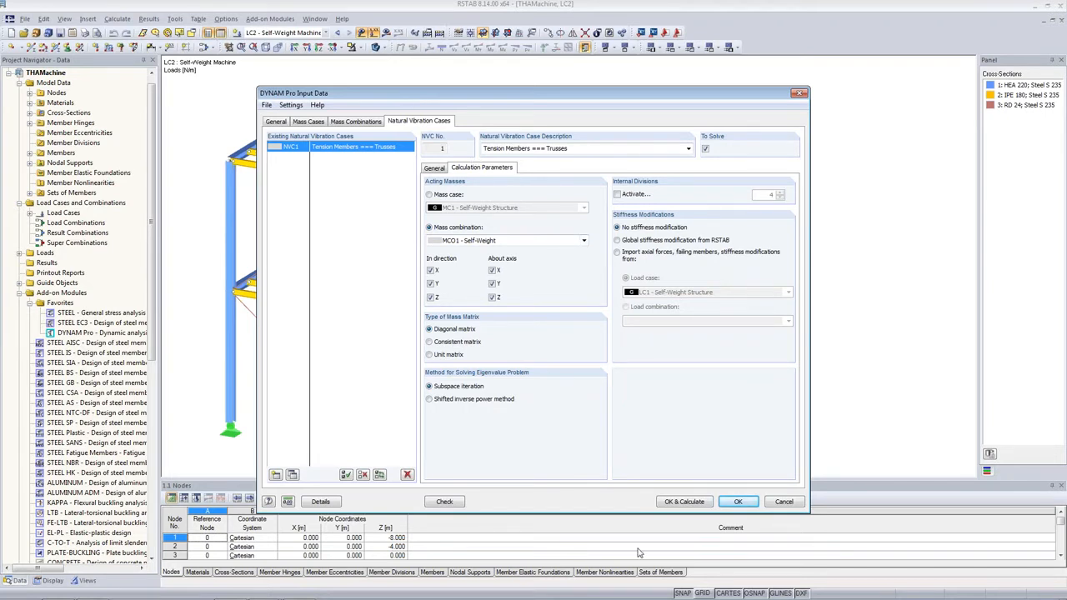
# Calculate the natural vibration case and enlarge the natural frequencies table to show all ten modes.
pyautogui.click(684, 502)
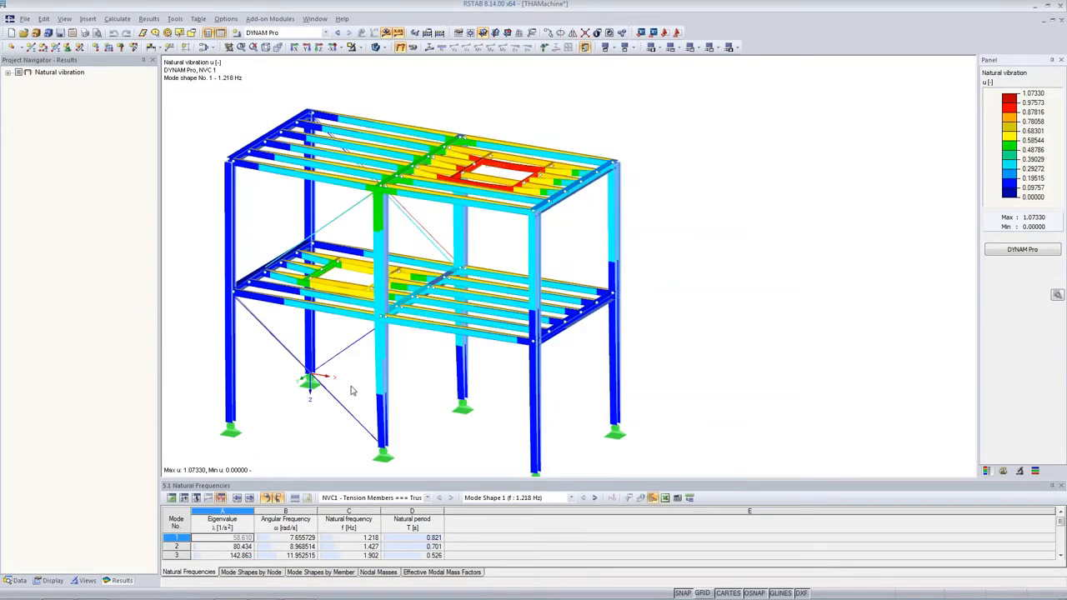
pyautogui.moveTo(351, 391); pyautogui.dragTo(348, 352, button='middle')
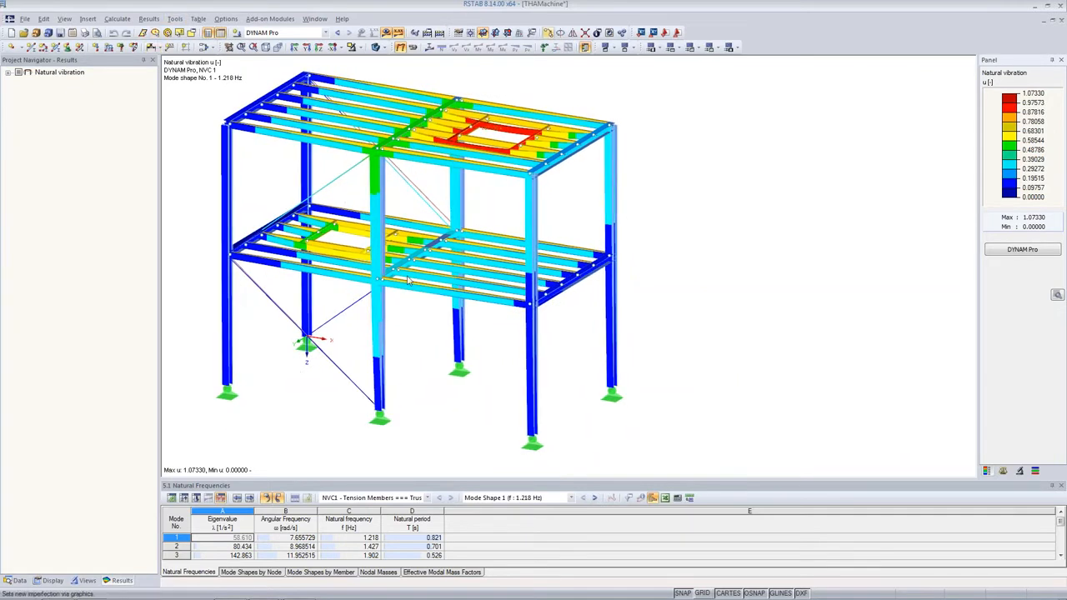
pyautogui.moveTo(439, 485); pyautogui.dragTo(439, 418)
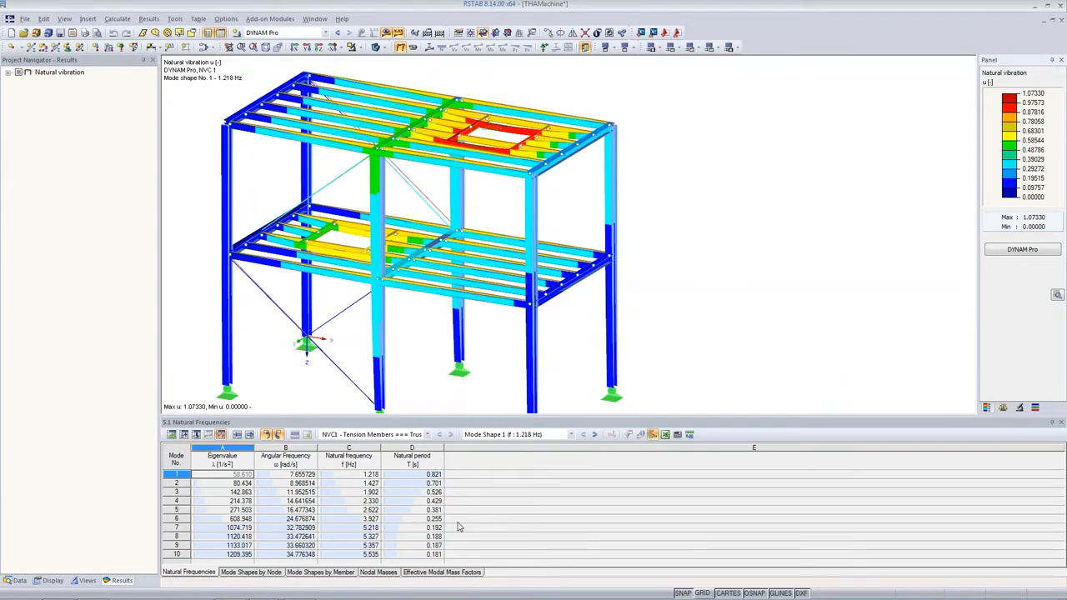
# Check the available natural vibration cases and mode shapes, and display mode shapes 4, 7 and 1 of NVC1 on the structure.
pyautogui.click(421, 435)
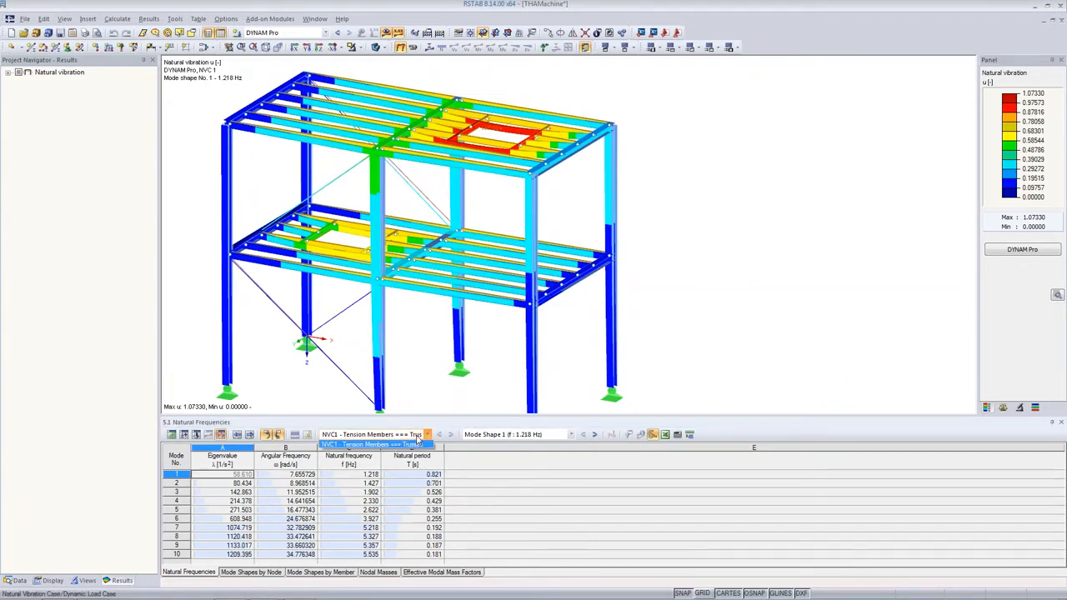
pyautogui.click(418, 437)
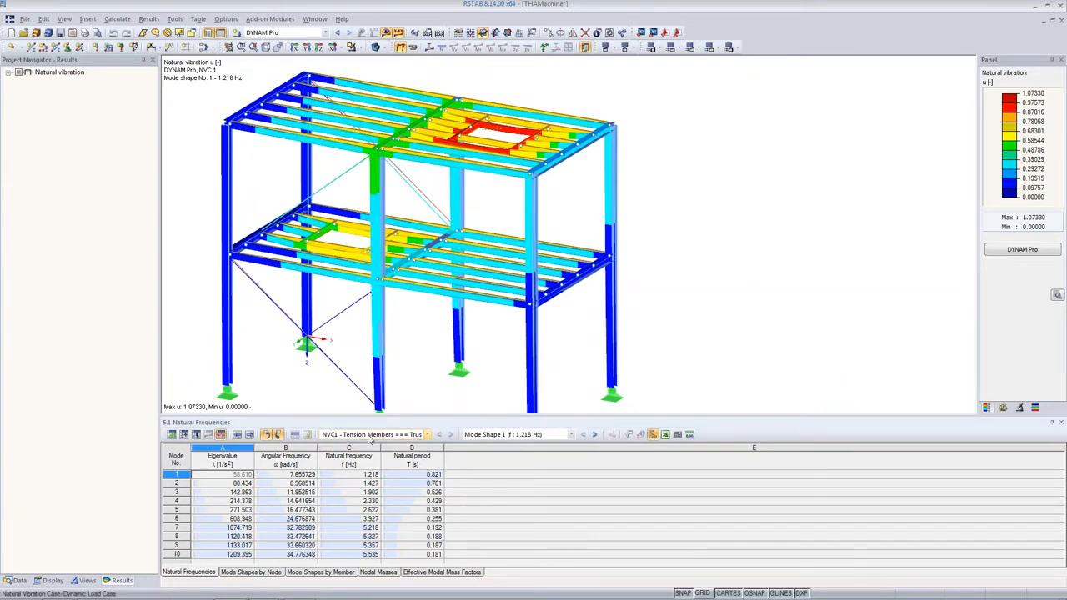
pyautogui.click(505, 435)
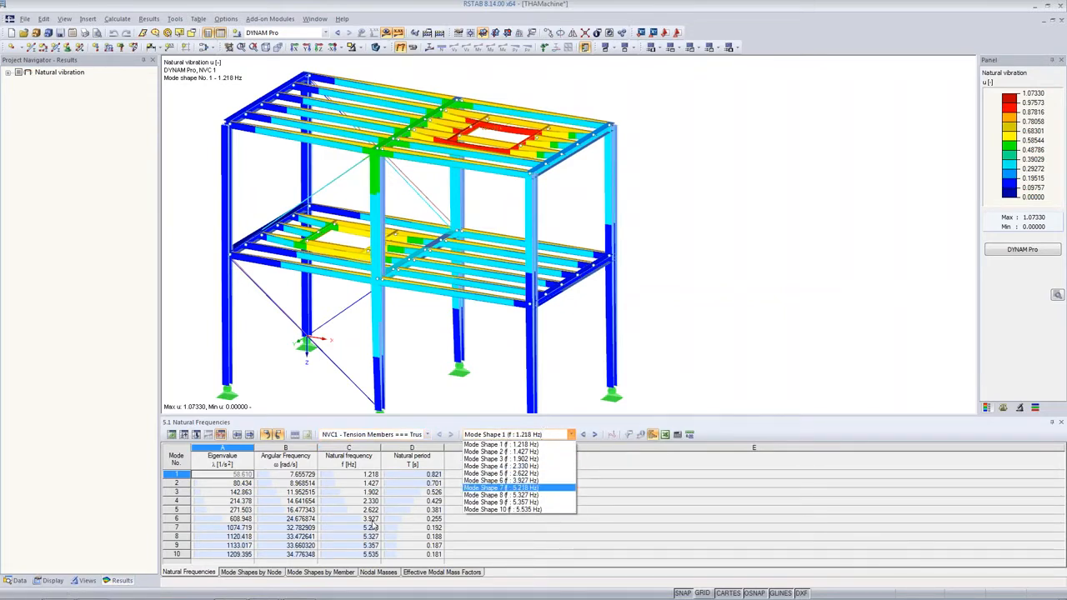
pyautogui.click(342, 503)
pyautogui.click(349, 503)
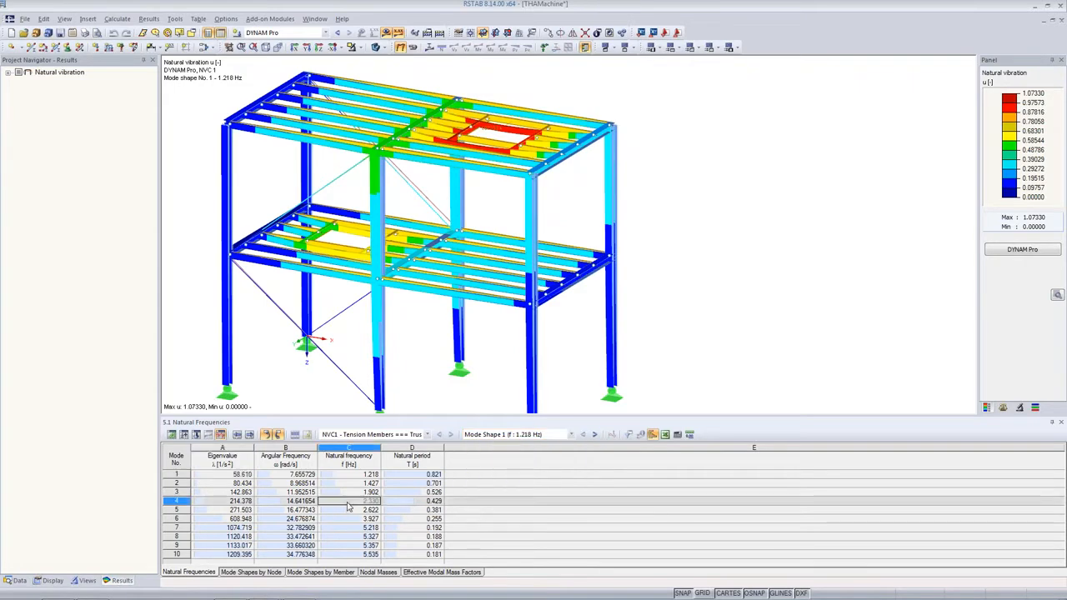
pyautogui.click(348, 528)
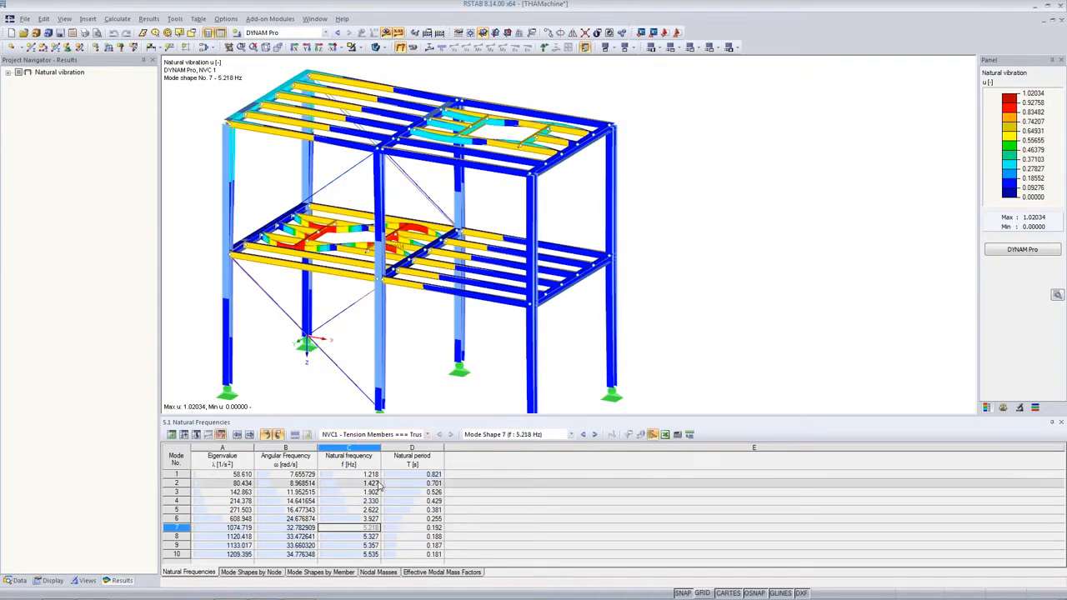
pyautogui.click(351, 475)
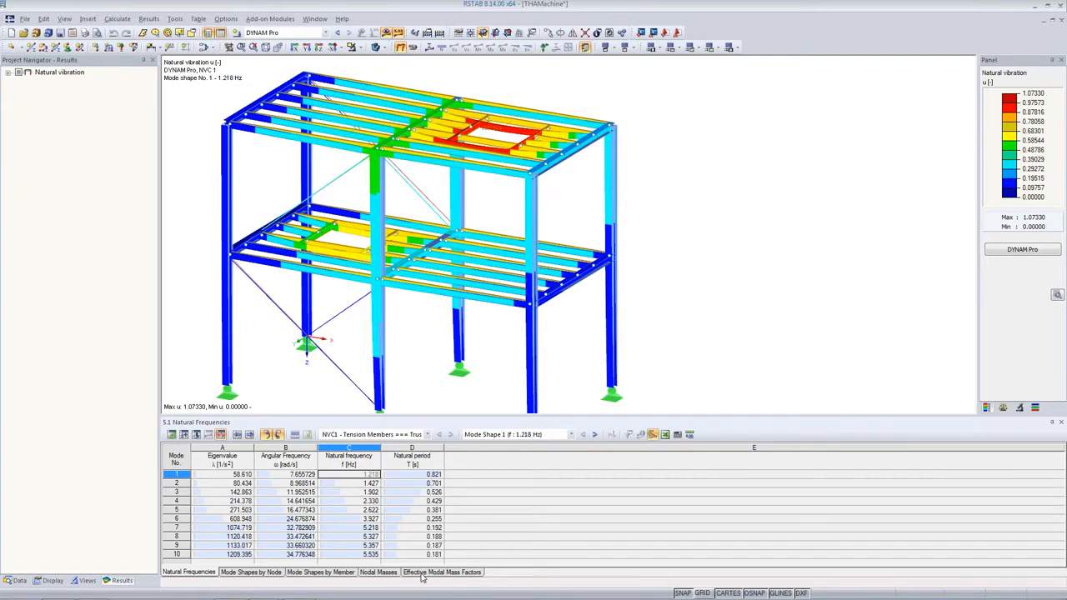
# Examine the effective modal mass factors in the Y direction for modes 1 to 5 together with their mode shapes.
pyautogui.click(453, 574)
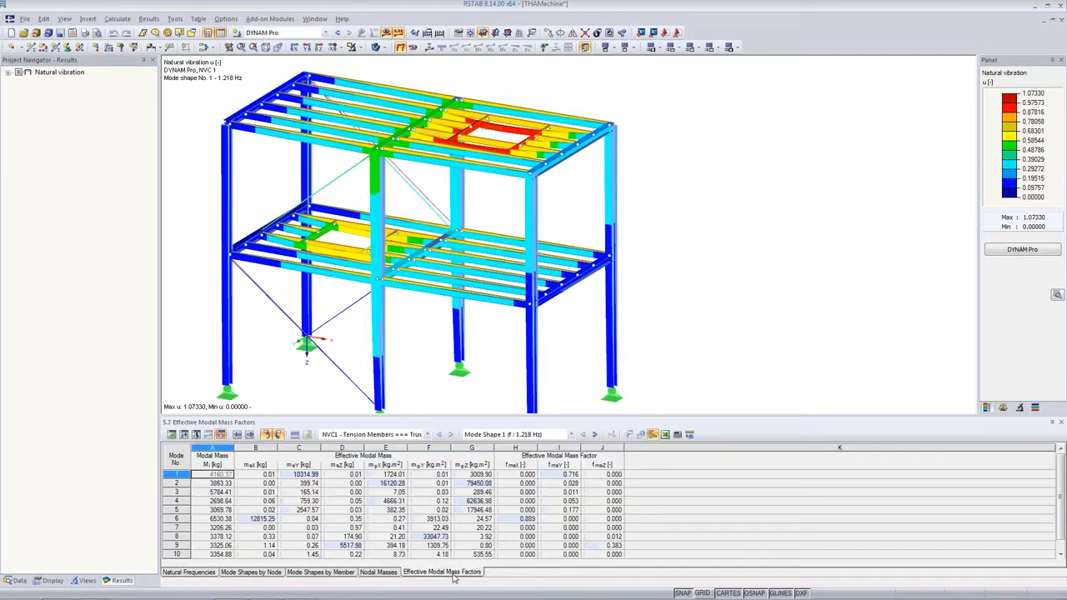
pyautogui.click(556, 474)
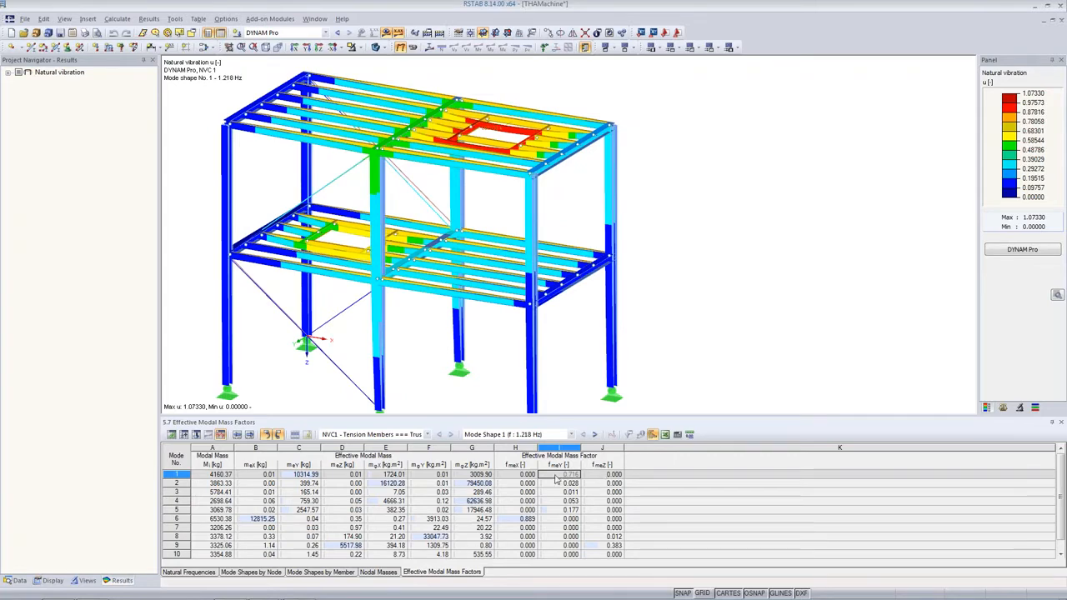
pyautogui.click(556, 483)
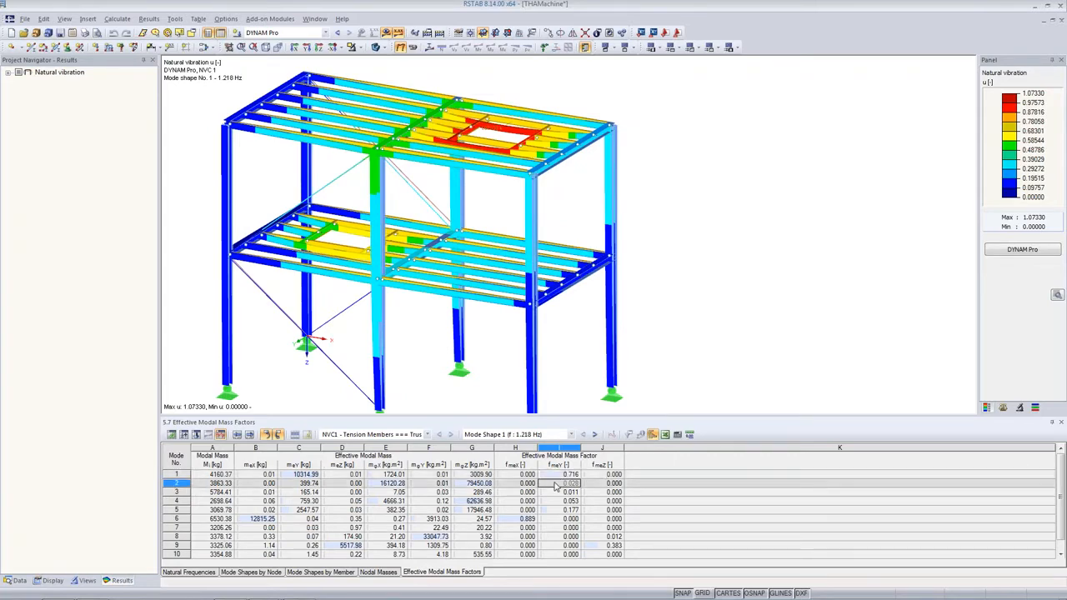
pyautogui.click(558, 492)
pyautogui.click(558, 501)
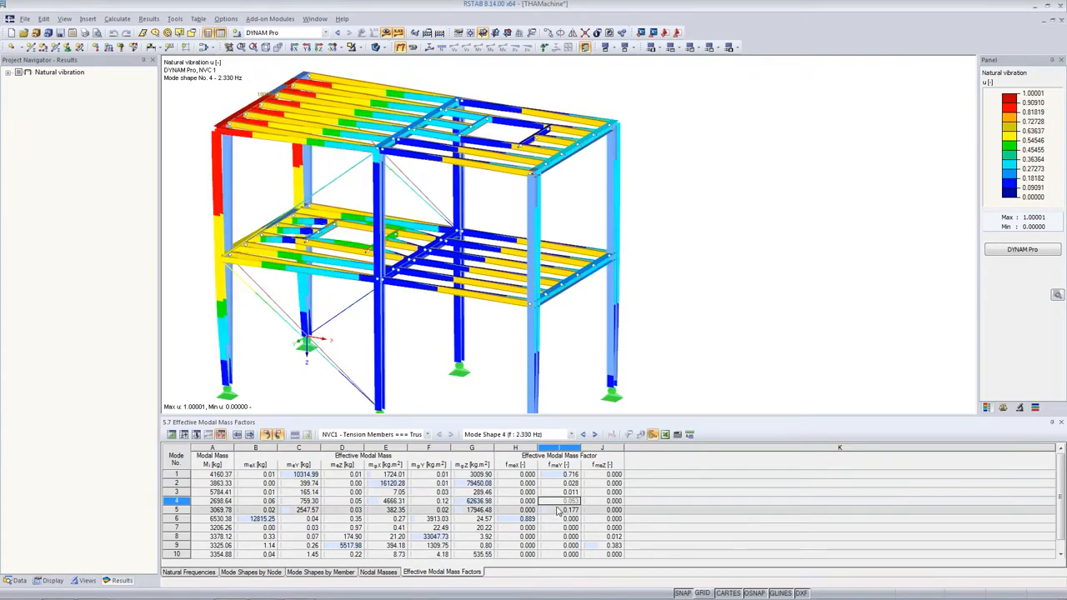
pyautogui.click(558, 511)
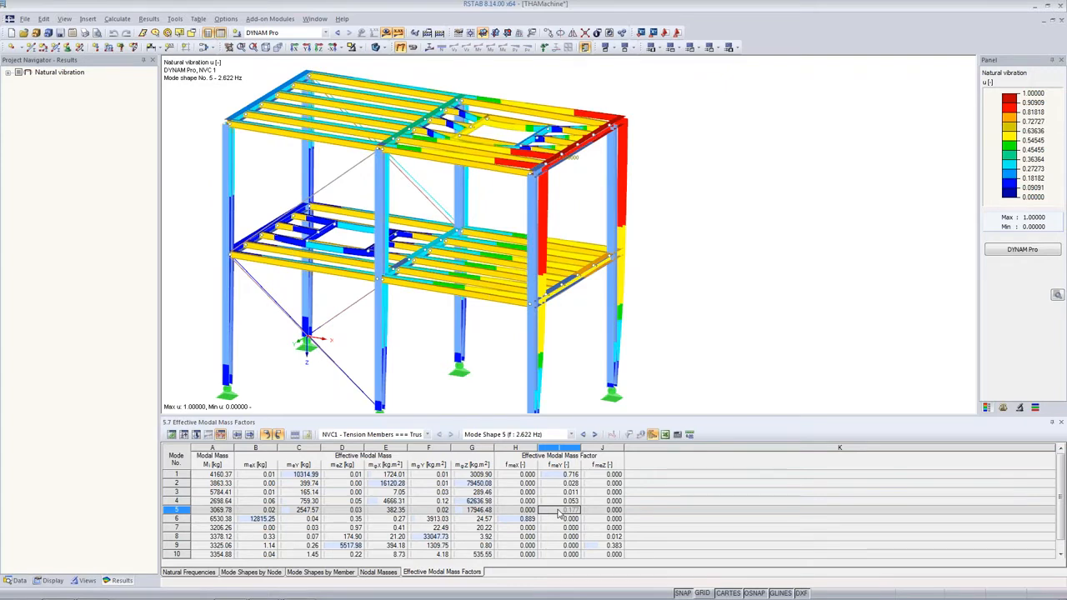
pyautogui.click(558, 475)
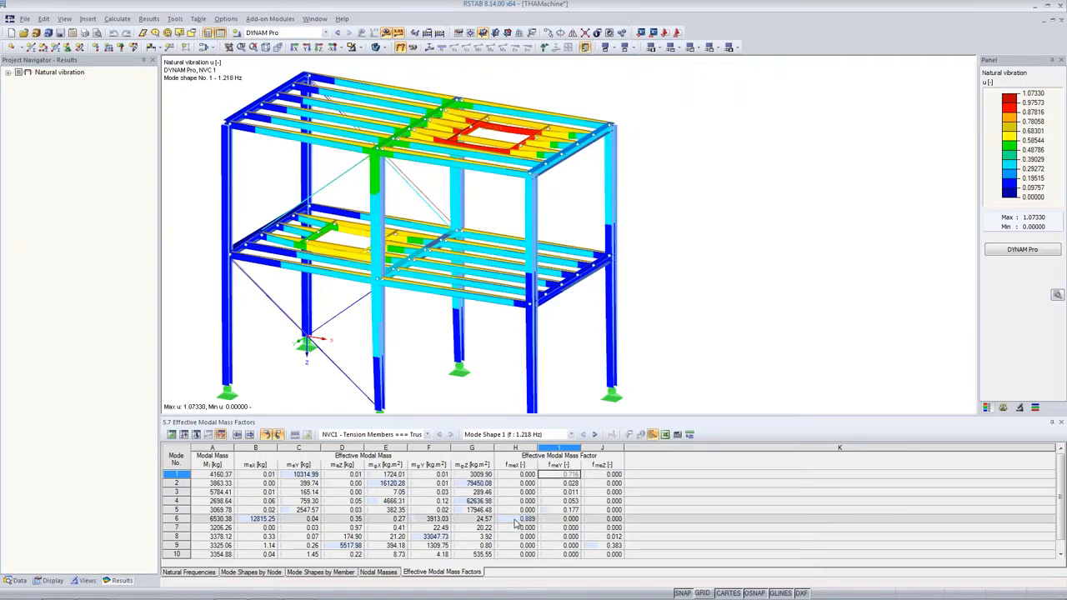
# Examine mode 6's effective modal mass factor in the X direction and compare the natural frequencies of modes 1 and 6.
pyautogui.click(516, 522)
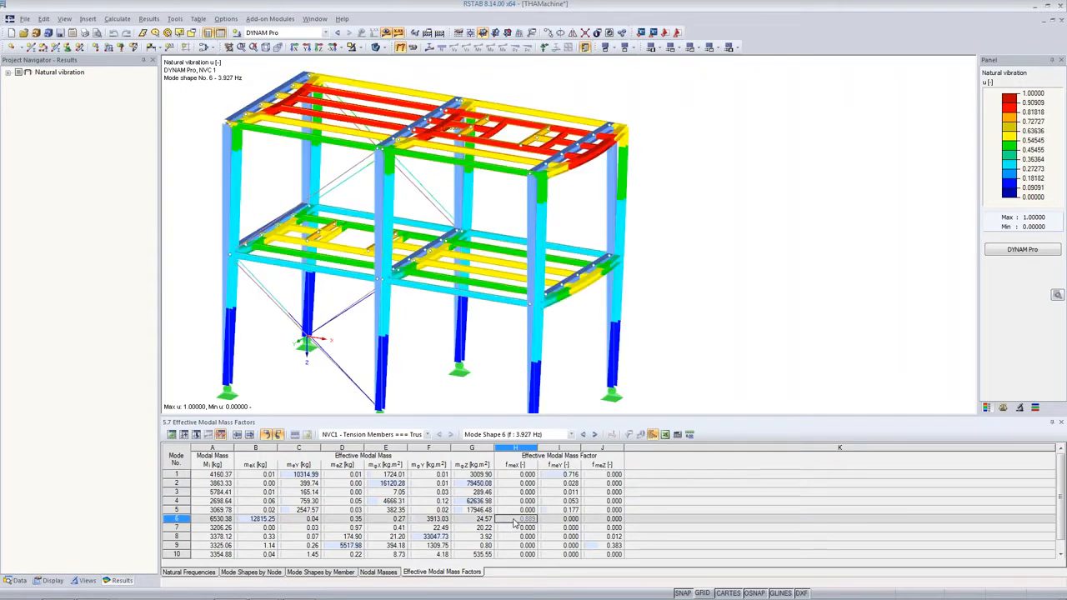
pyautogui.click(170, 518)
pyautogui.click(512, 521)
pyautogui.click(189, 572)
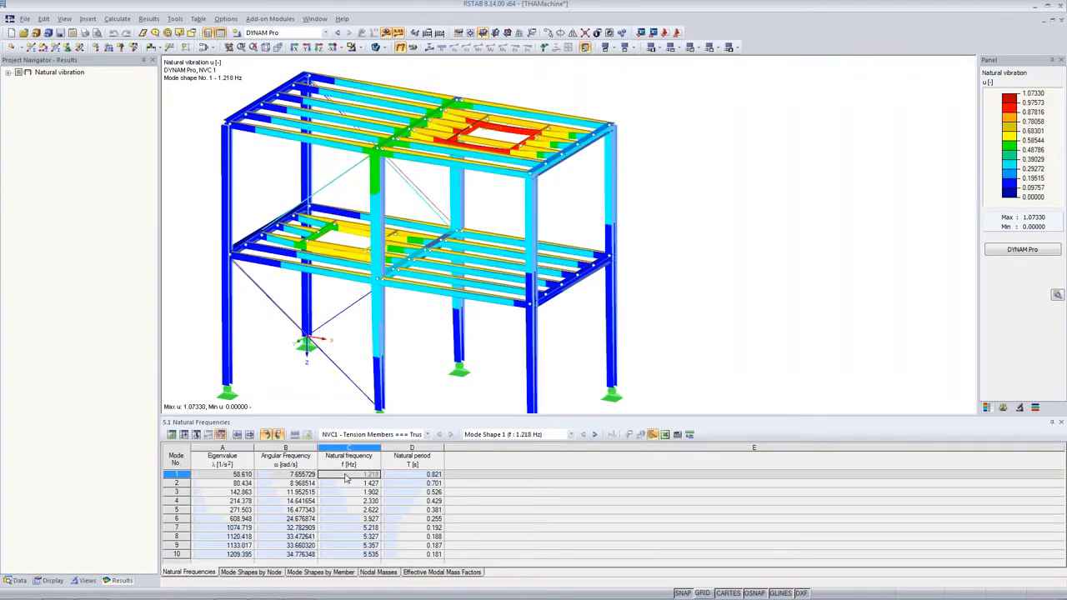
pyautogui.click(350, 518)
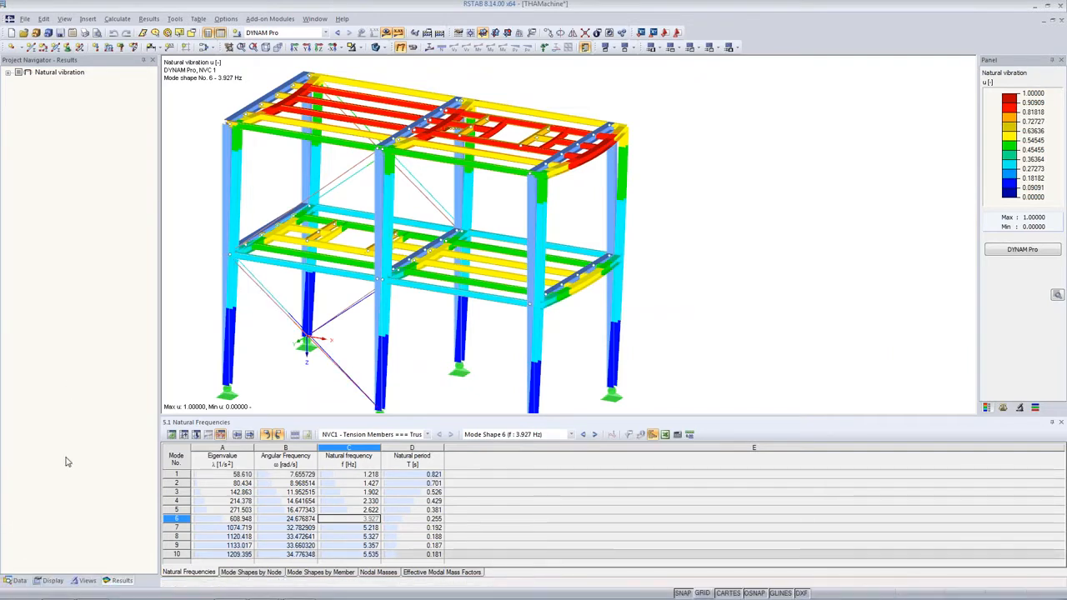
# Activate response spectrum / linear time history analysis with time diagrams in DYNAM Pro, and set time diagram TD1 to periodic.
pyautogui.click(19, 581)
pyautogui.doubleClick(100, 332)
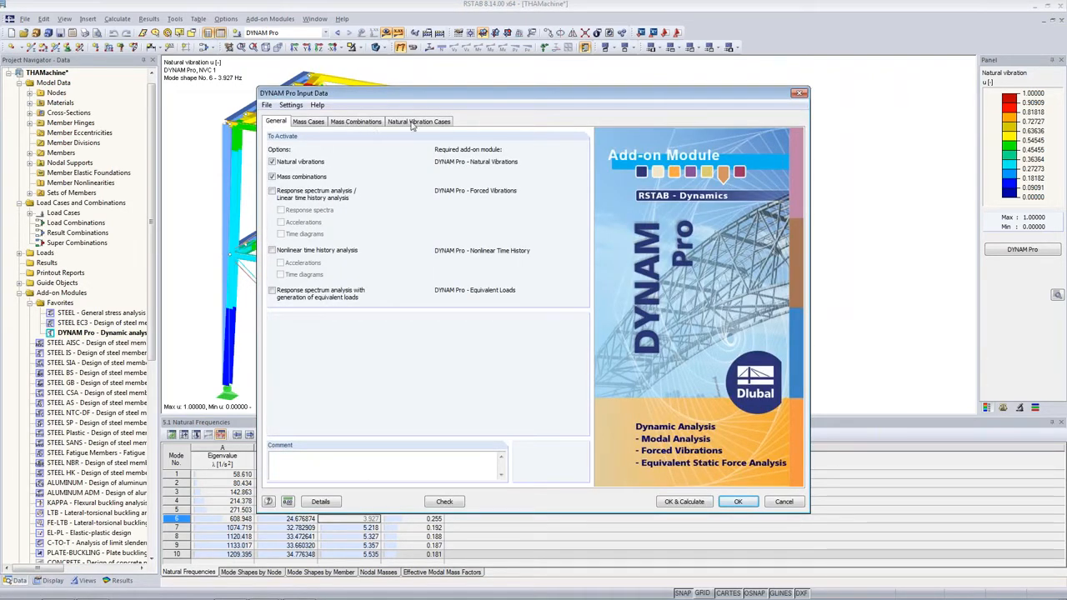
pyautogui.click(272, 191)
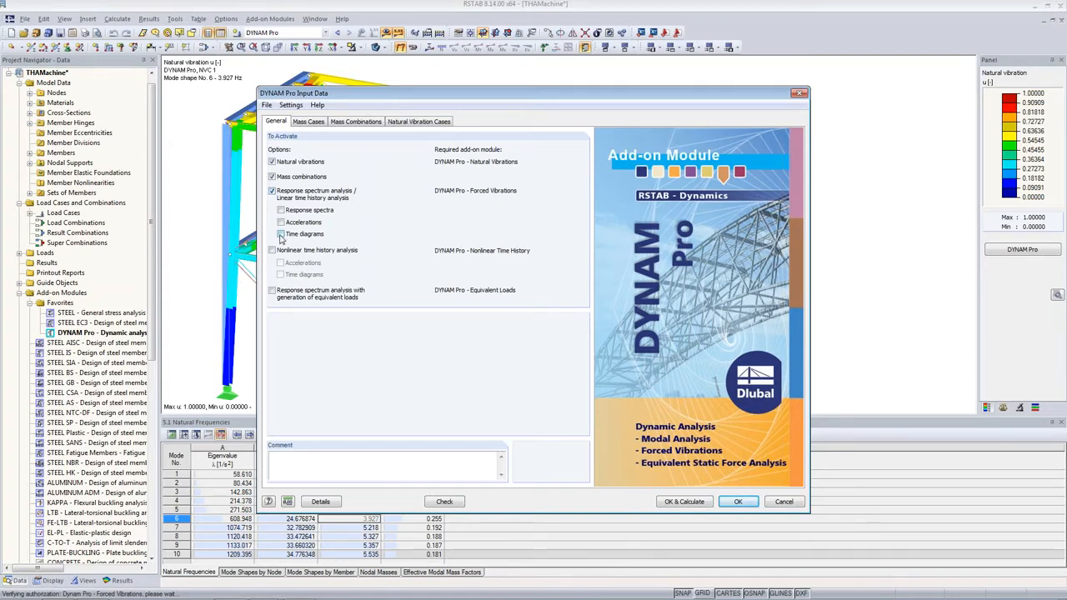
pyautogui.click(281, 234)
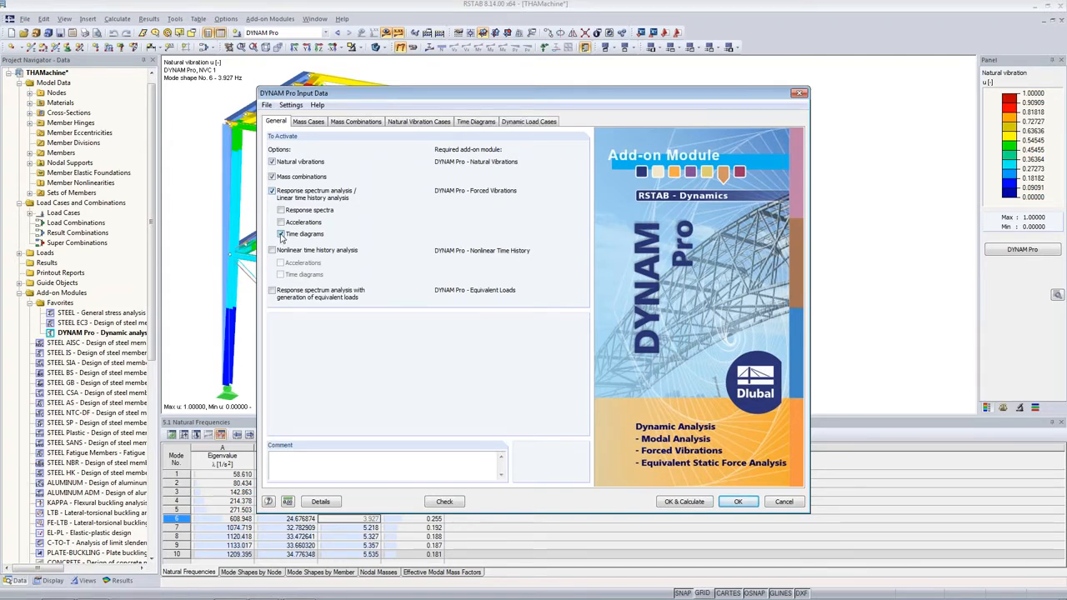
pyautogui.click(489, 124)
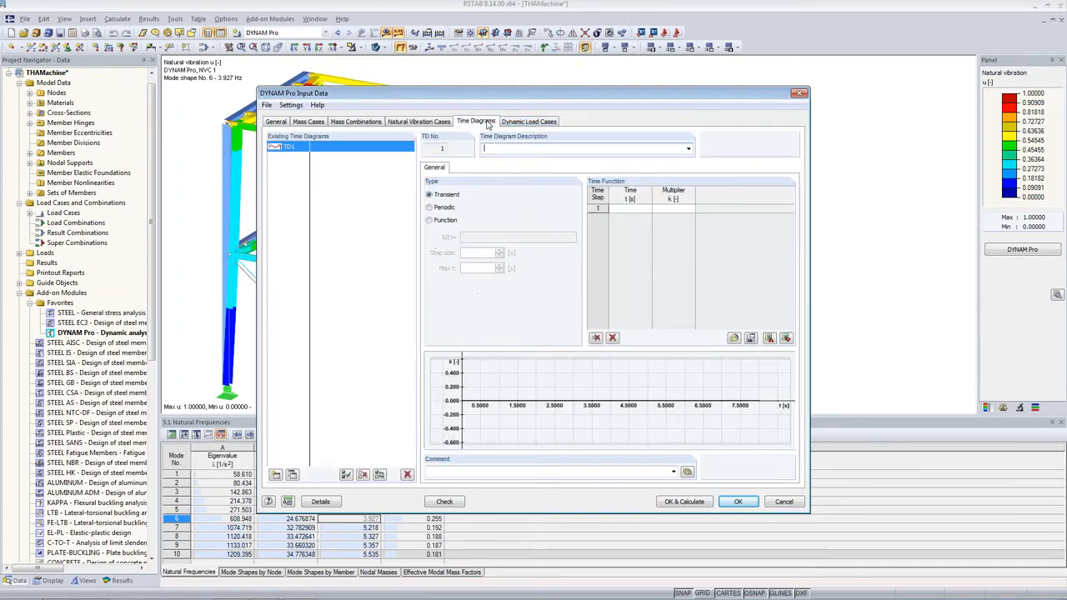
pyautogui.click(429, 208)
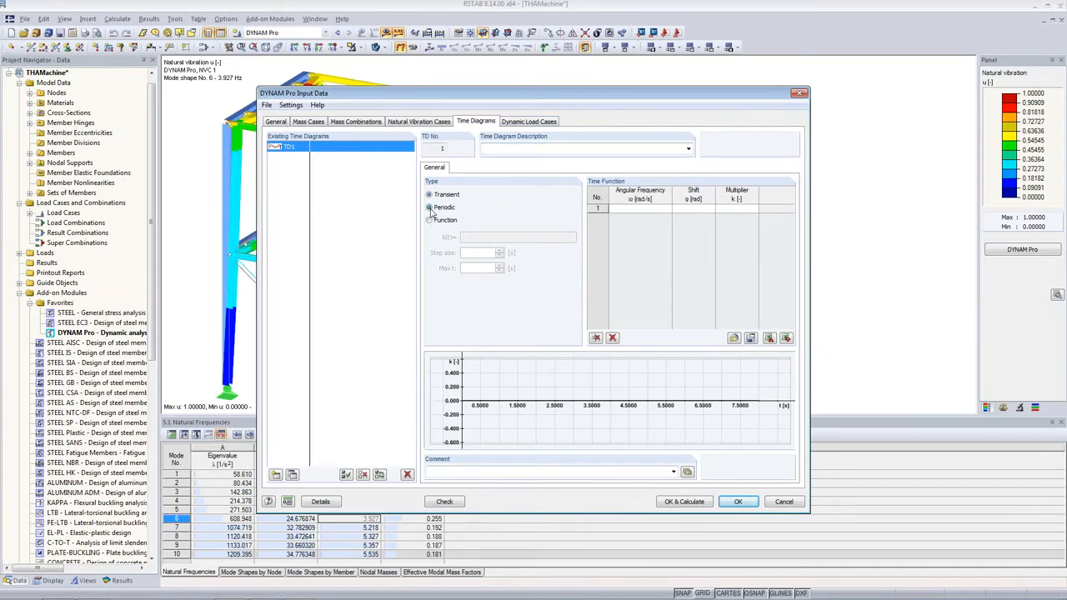
# Review the time history analysis settings of dynamic load case DLC1, including the load case and time diagram assignment.
pyautogui.click(527, 120)
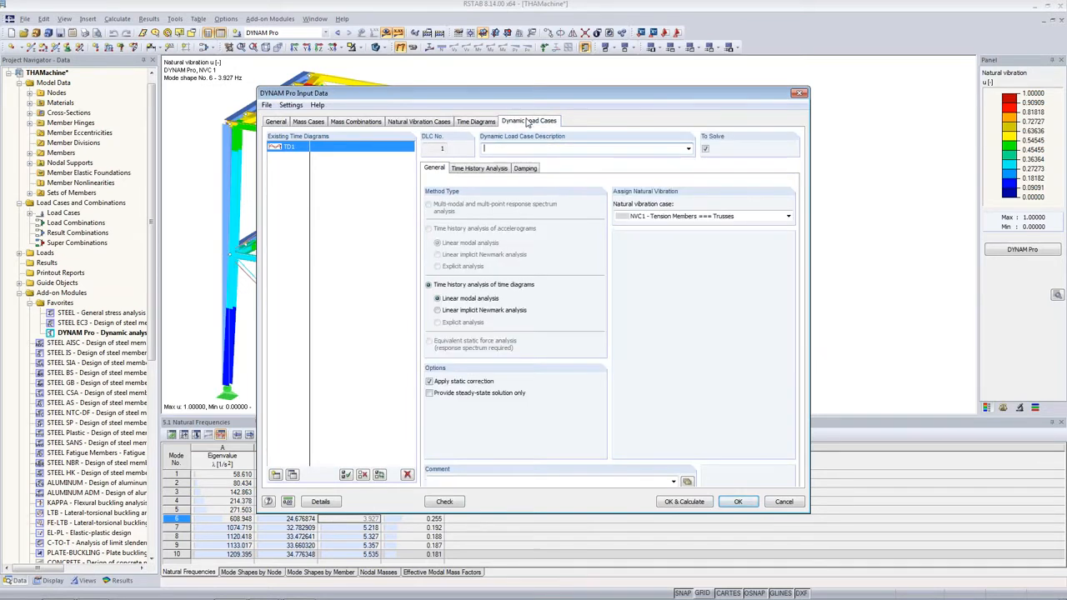
pyautogui.click(489, 169)
pyautogui.click(490, 203)
pyautogui.click(633, 200)
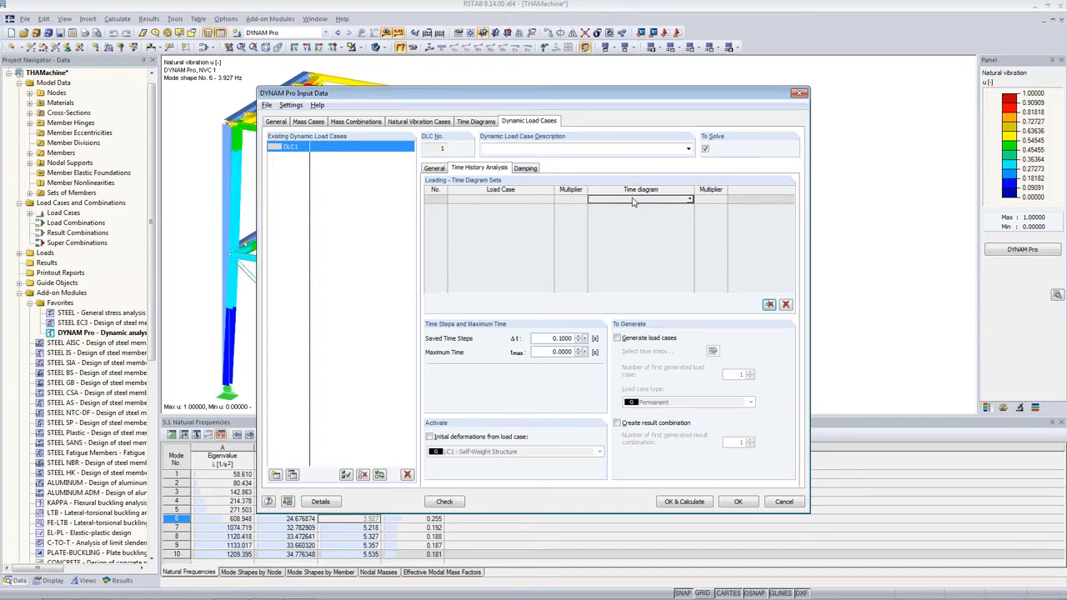
# Switch to the presentation and show the Machine-Induced Vibrations slide.
pyautogui.hotkey('alt', 'Tab')
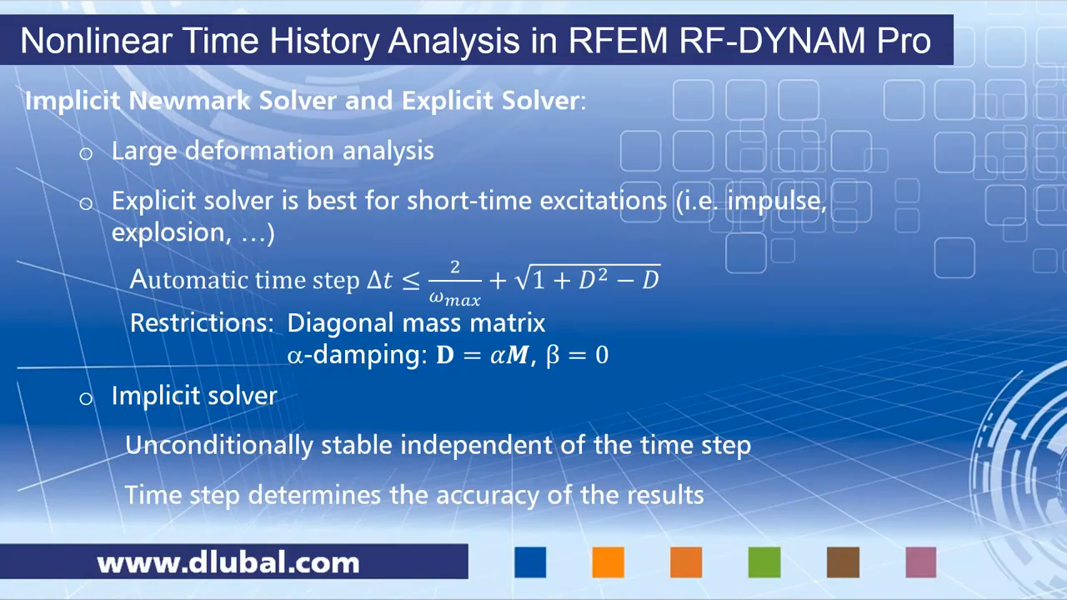
pyautogui.click(713, 304)
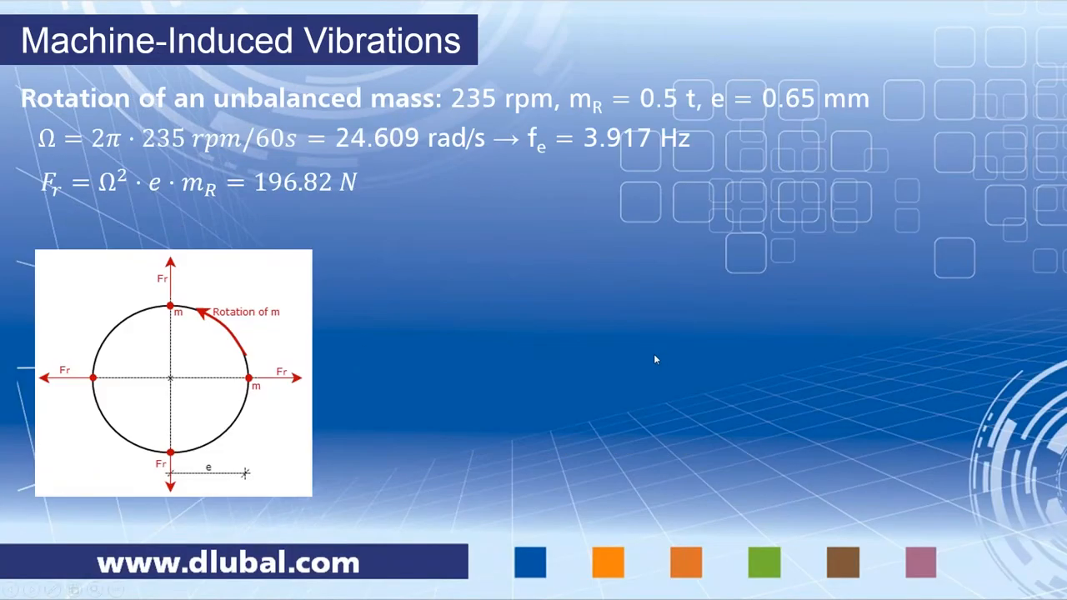
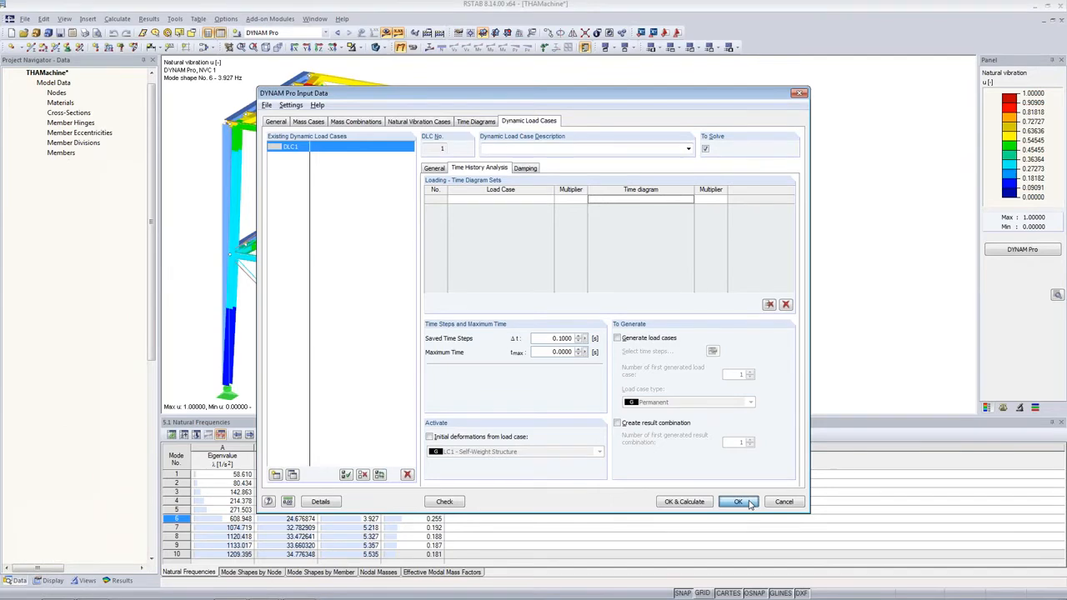
# Create load case LC3 with the description "Radial force, vertical".
pyautogui.click(206, 47)
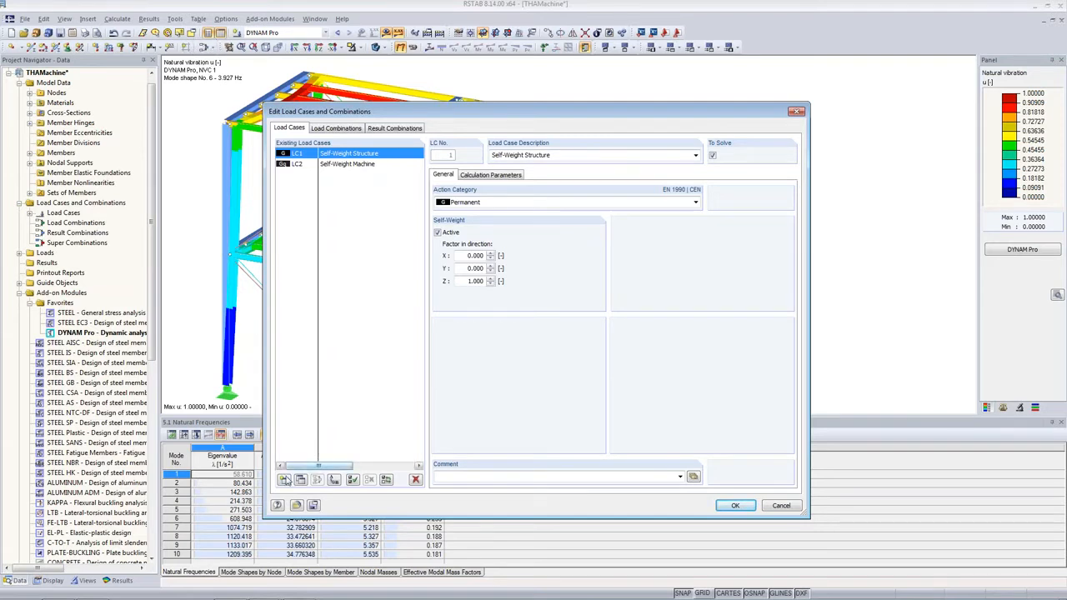
pyautogui.click(284, 480)
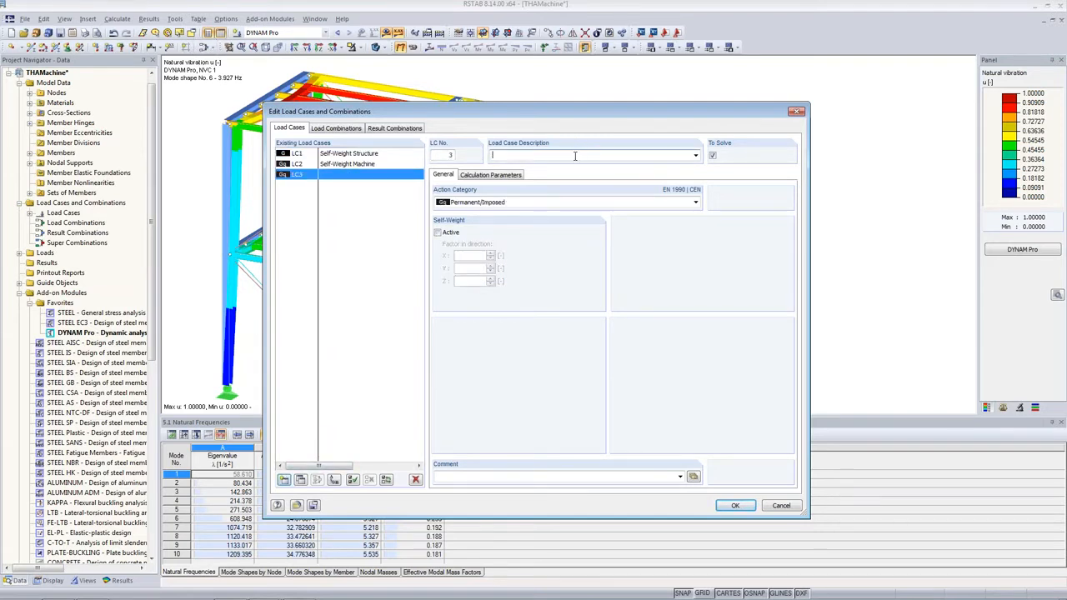
pyautogui.write('Radial ')
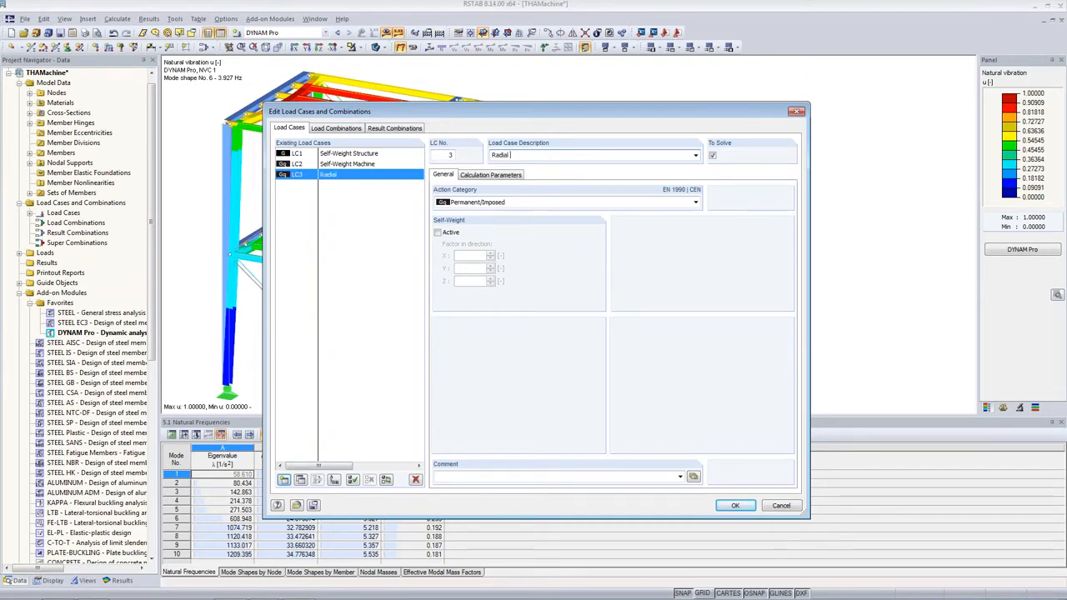
pyautogui.write('force, vertical')
pyautogui.click(735, 505)
# Define a uniform member force load of 24.603 N/m in global Z for load case LC3.
pyautogui.click(108, 47)
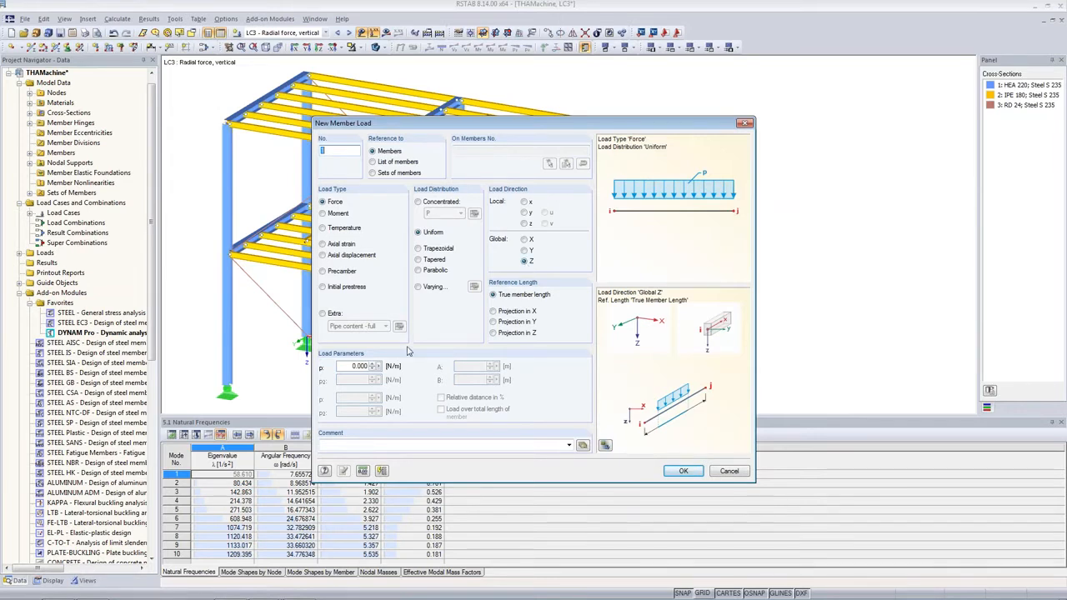
pyautogui.doubleClick(359, 366)
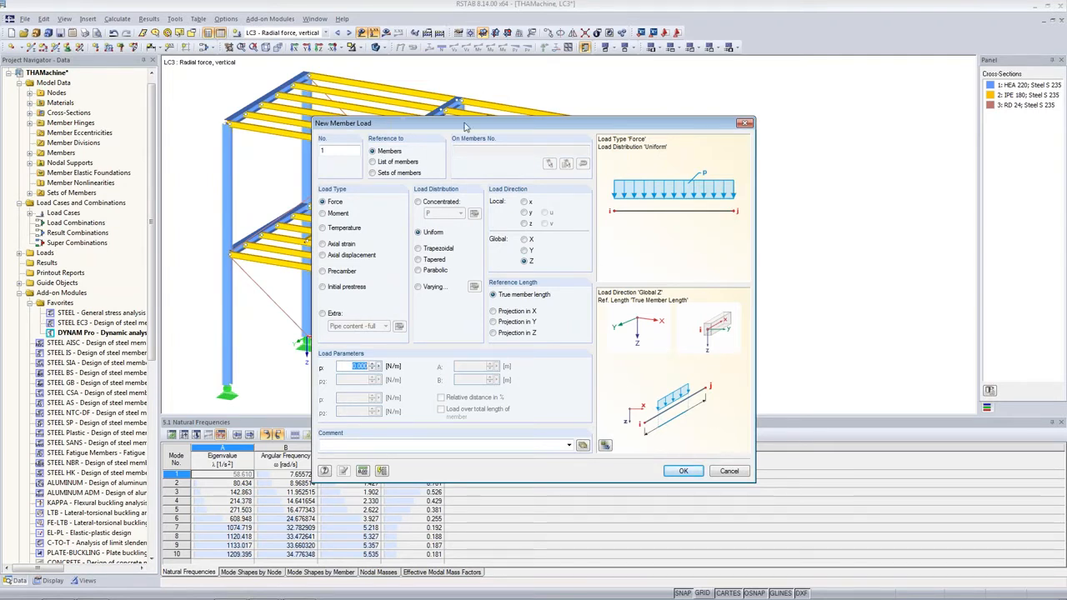
pyautogui.moveTo(466, 127); pyautogui.dragTo(690, 148)
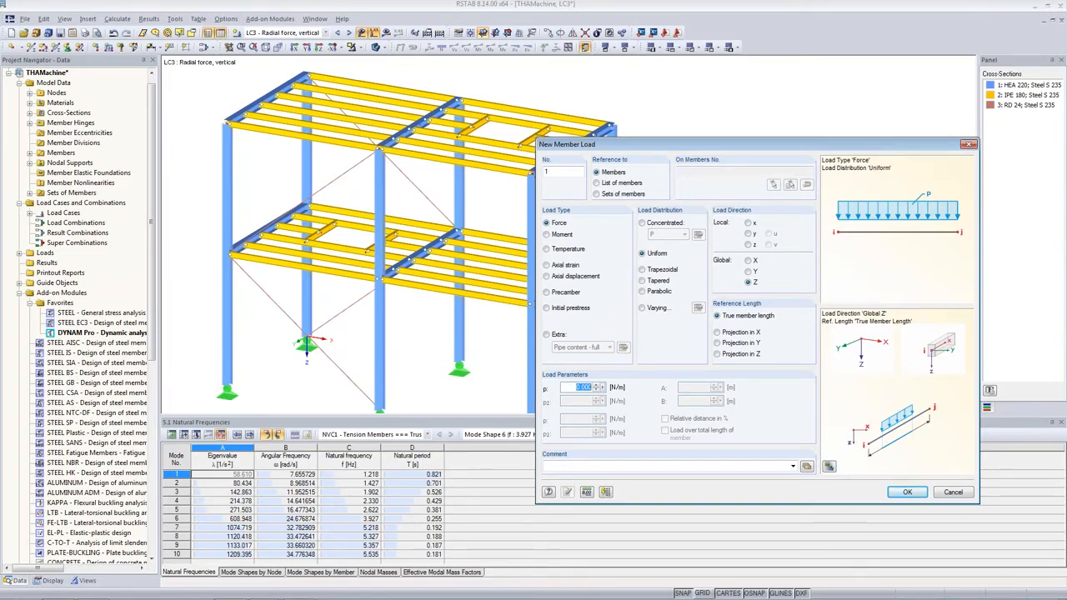
pyautogui.write('24.603')
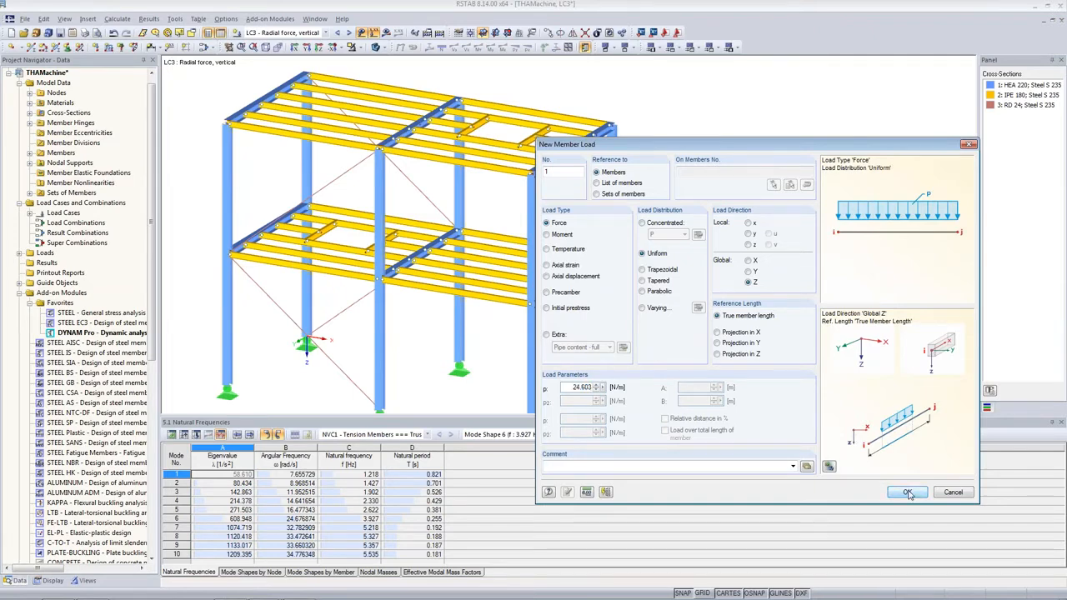
pyautogui.click(906, 491)
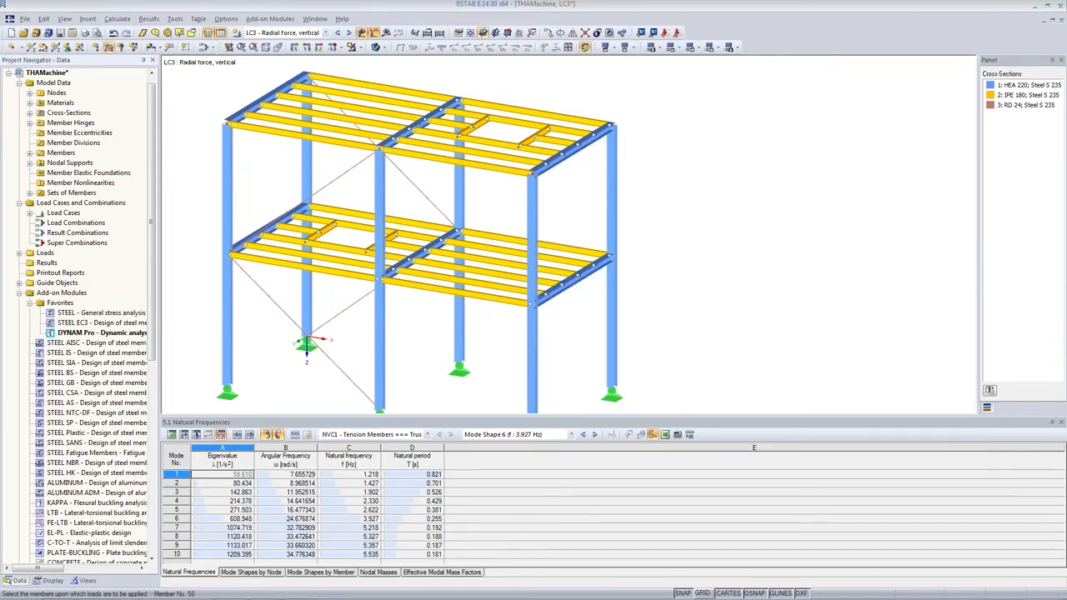
# Apply the member load to the beams framing the machine opening on the upper floor.
pyautogui.click(474, 125)
pyautogui.click(514, 123)
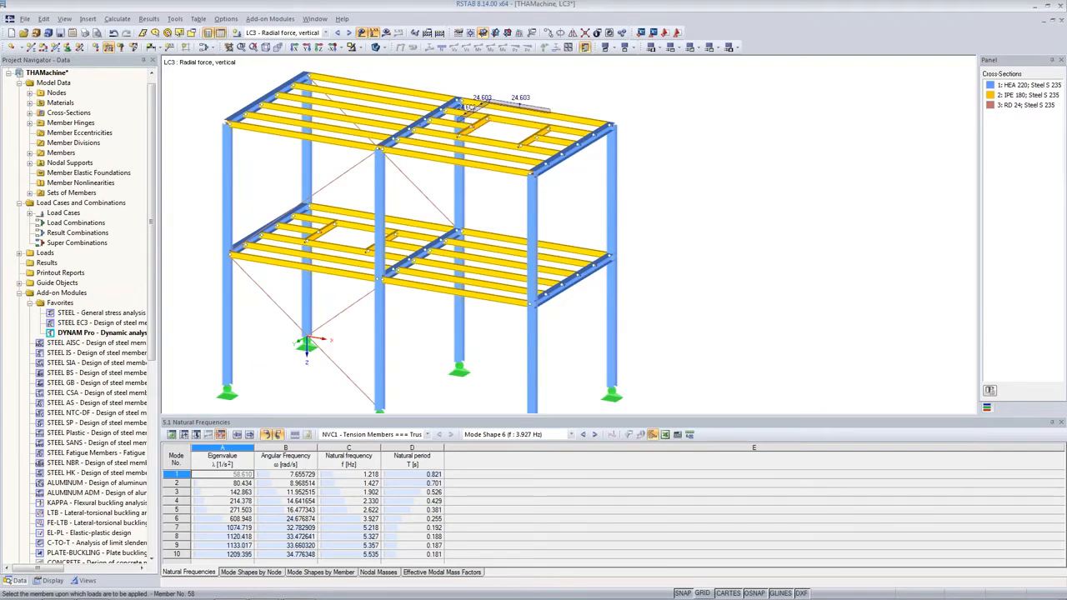
pyautogui.click(534, 131)
pyautogui.click(509, 143)
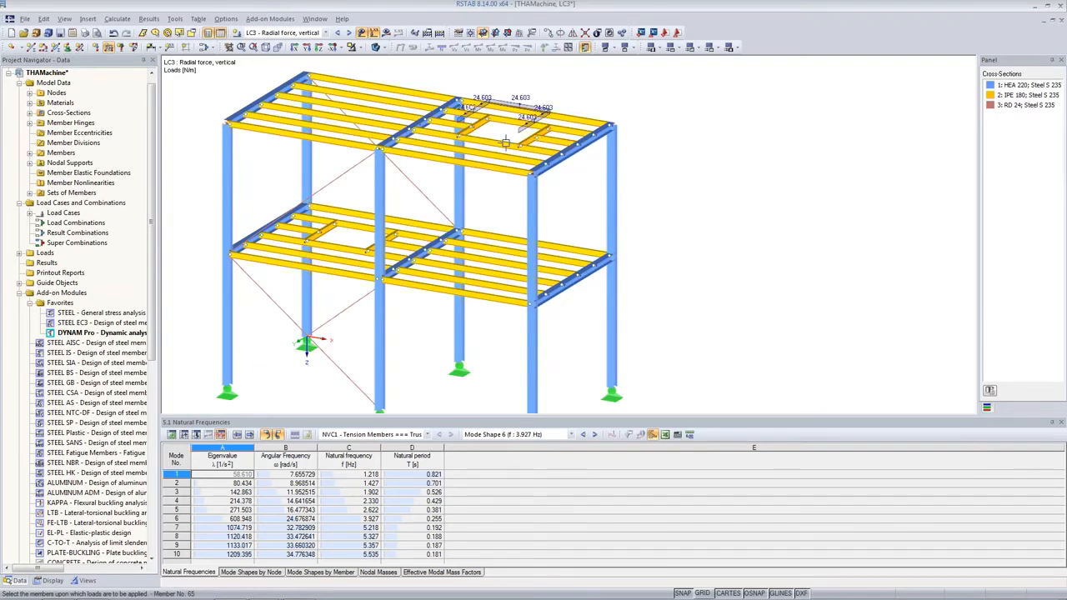
# Apply the same member load to the beams framing the machine opening on the lower floor, and end load placement.
pyautogui.scroll(2, 335, 226)
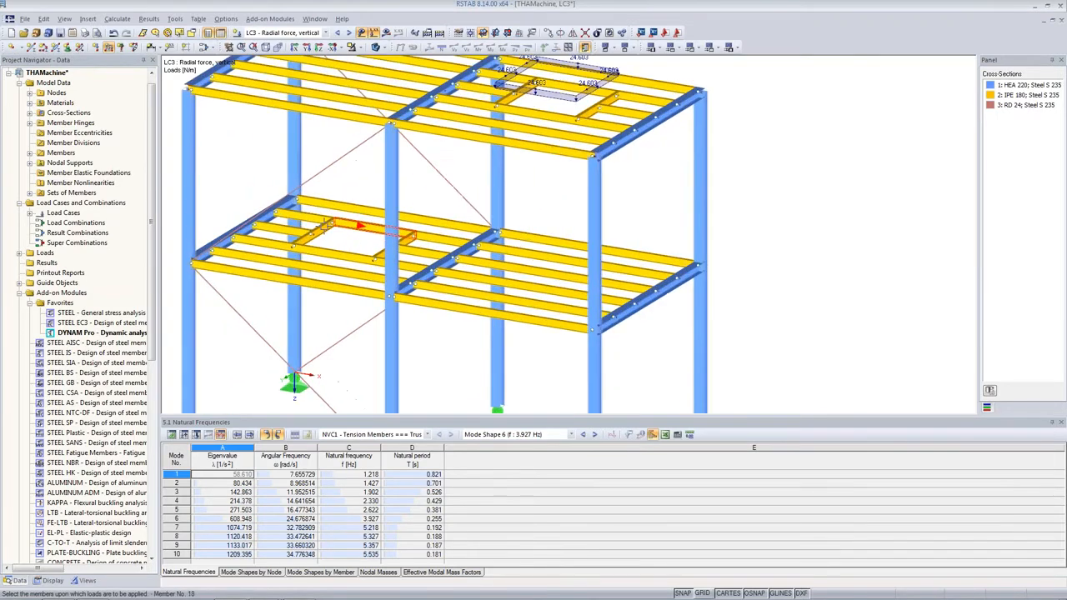
pyautogui.click(303, 238)
pyautogui.click(406, 237)
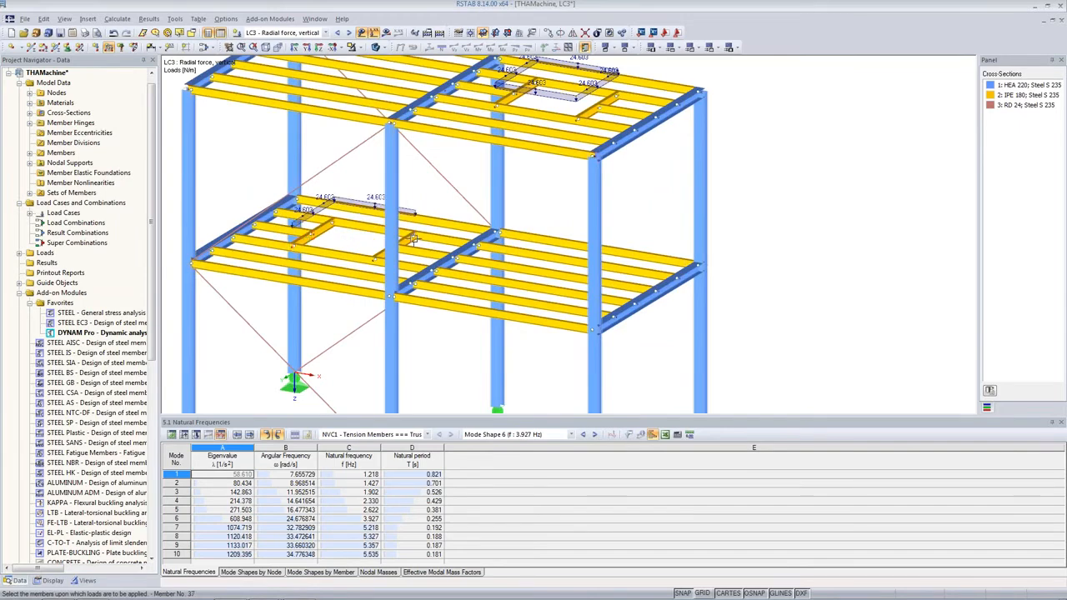
pyautogui.click(405, 241)
pyautogui.click(355, 253)
pyautogui.rightClick(776, 237)
pyautogui.scroll(-1, 637, 291)
pyautogui.moveTo(569, 414); pyautogui.dragTo(569, 495)
pyautogui.moveTo(814, 297); pyautogui.dragTo(747, 321, button='middle')
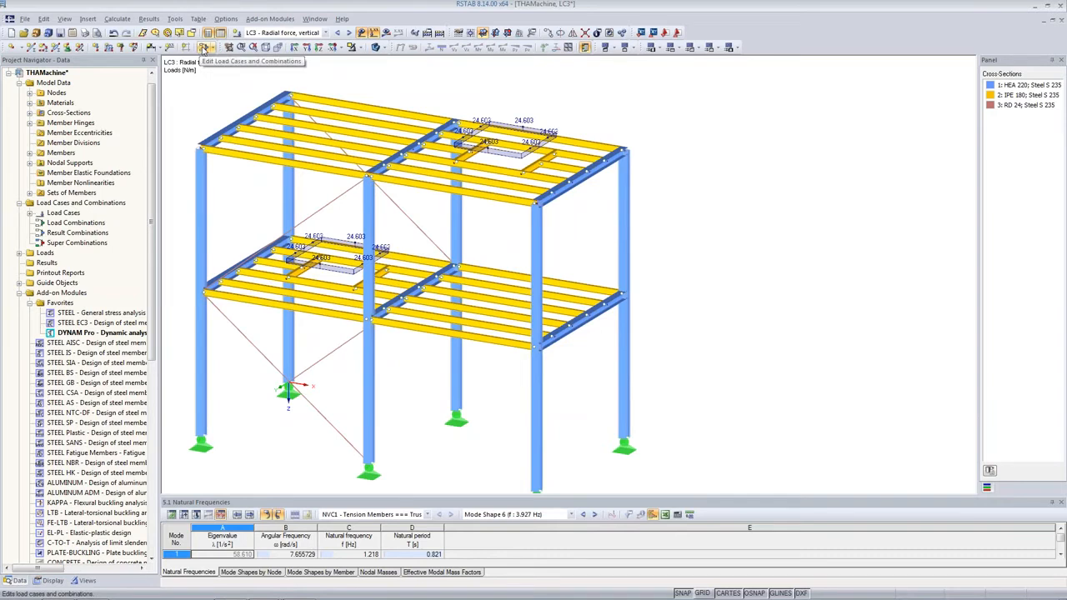
# Copy load case LC3 to LC4 and change its description to "Radial force, horizontal".
pyautogui.click(205, 47)
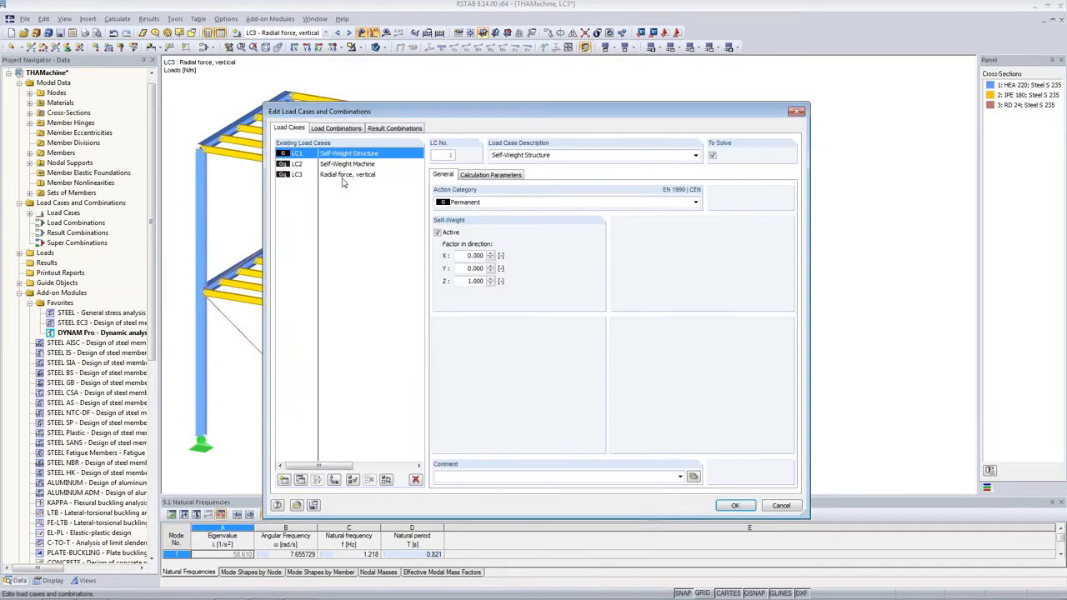
pyautogui.click(342, 175)
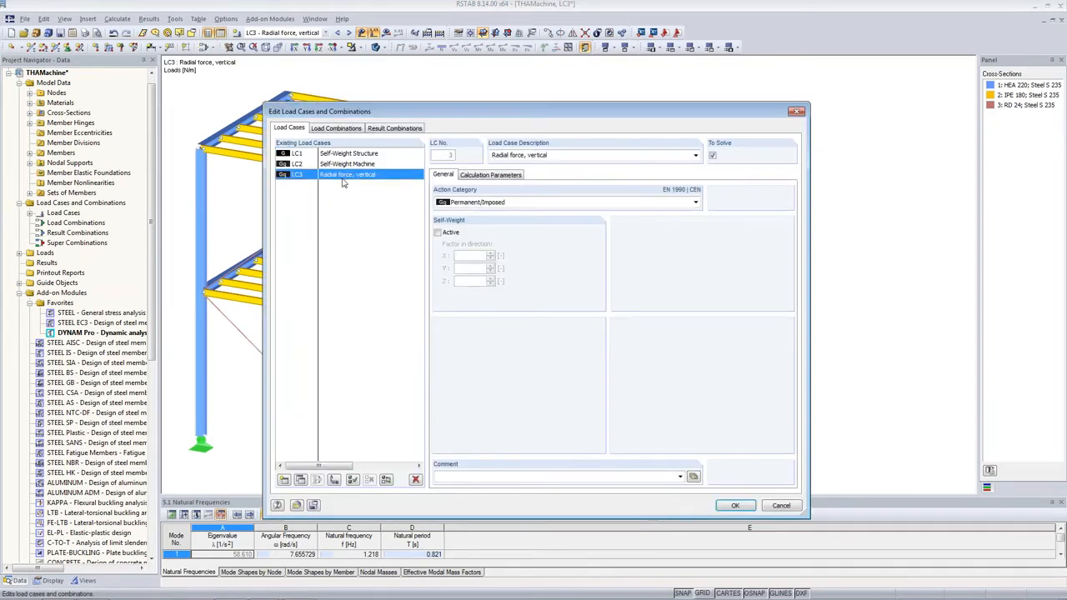
pyautogui.click(301, 480)
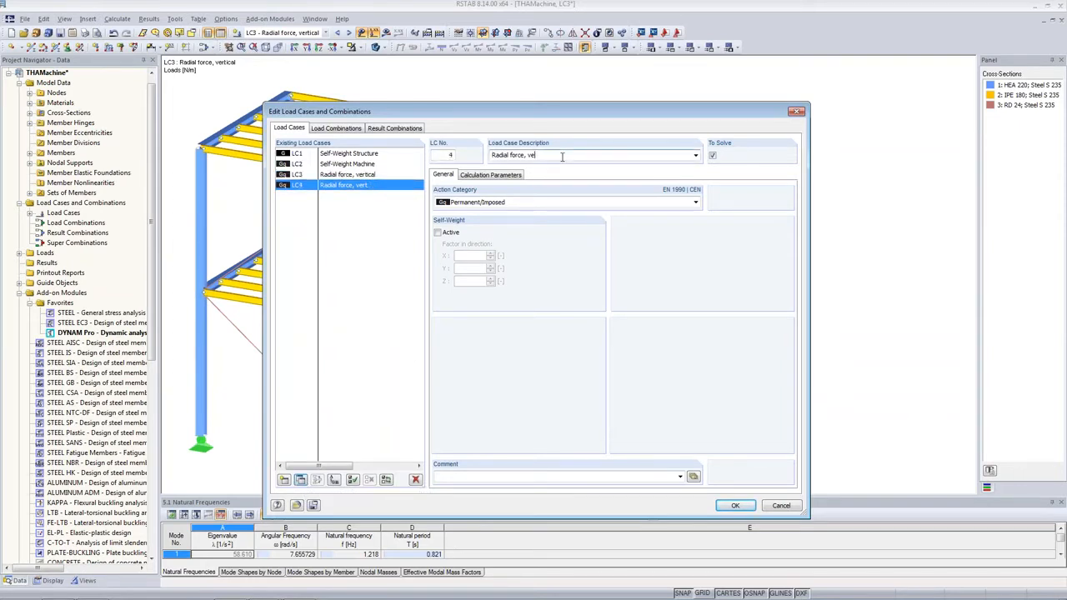
pyautogui.write('izontal')
pyautogui.click(735, 505)
# Set the load direction of LC4's member load to global X and review its parameters.
pyautogui.moveTo(478, 498); pyautogui.dragTo(476, 360)
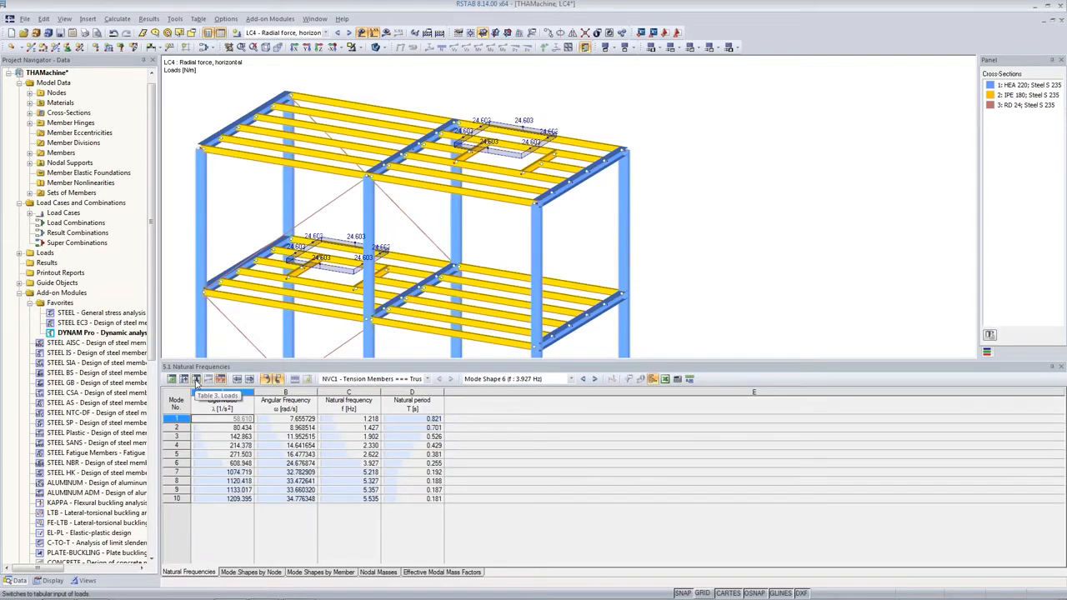
pyautogui.click(196, 381)
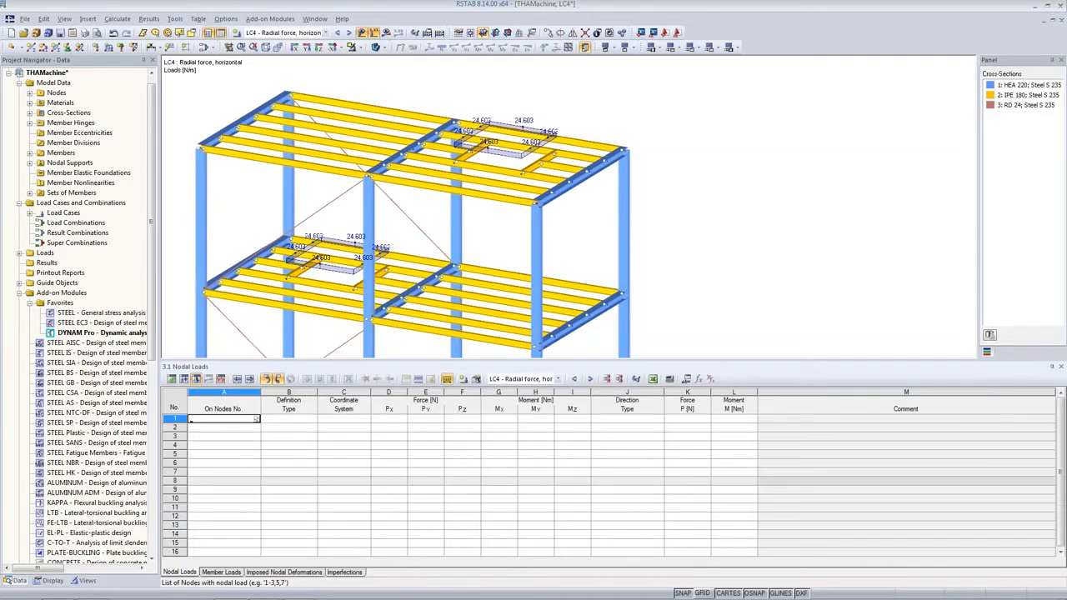
pyautogui.click(232, 574)
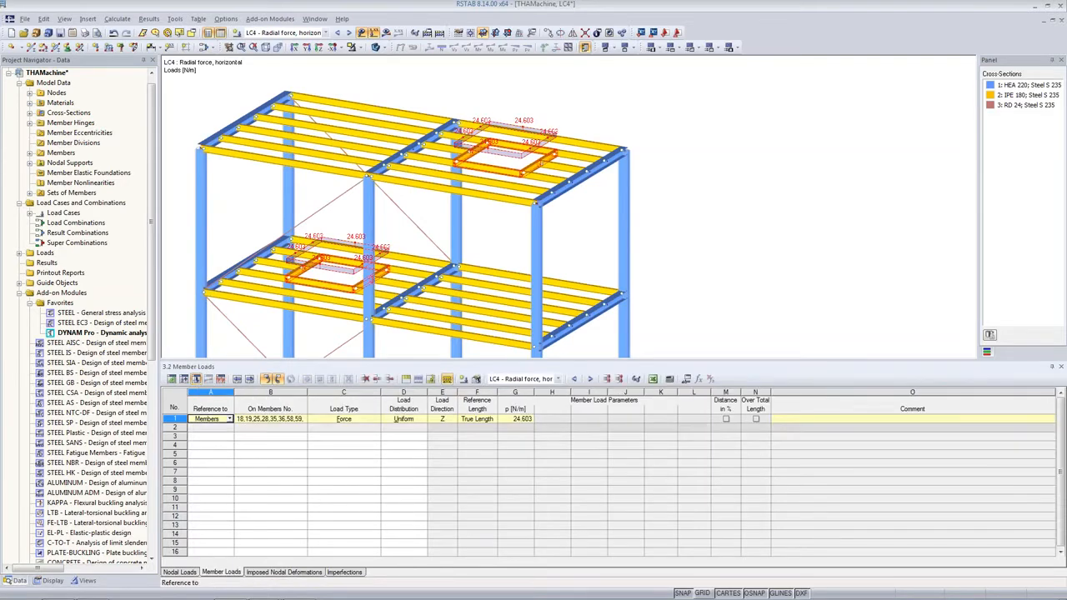
pyautogui.click(453, 420)
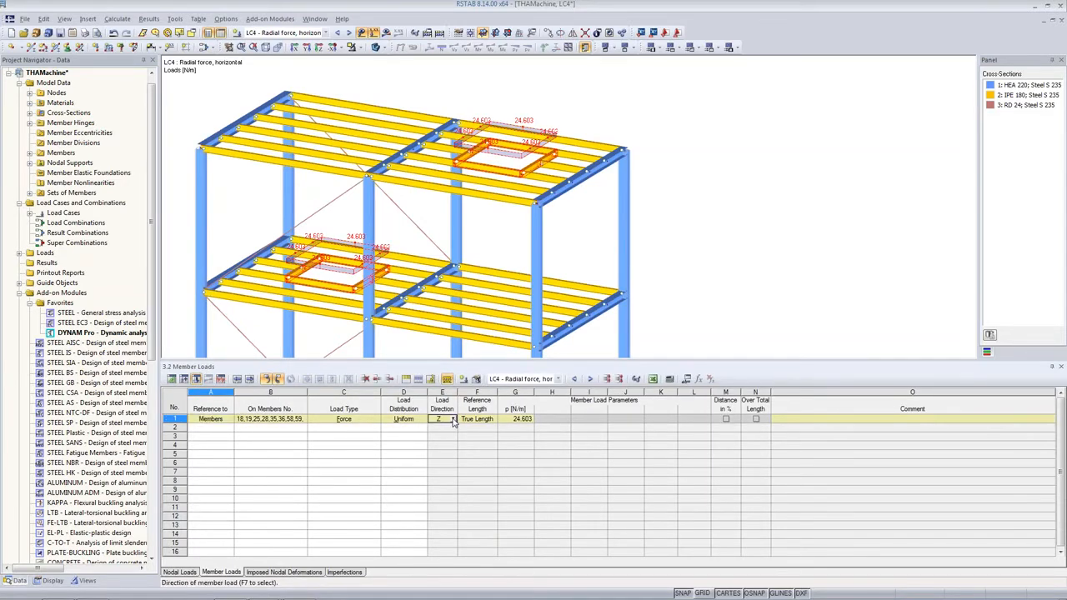
pyautogui.click(453, 419)
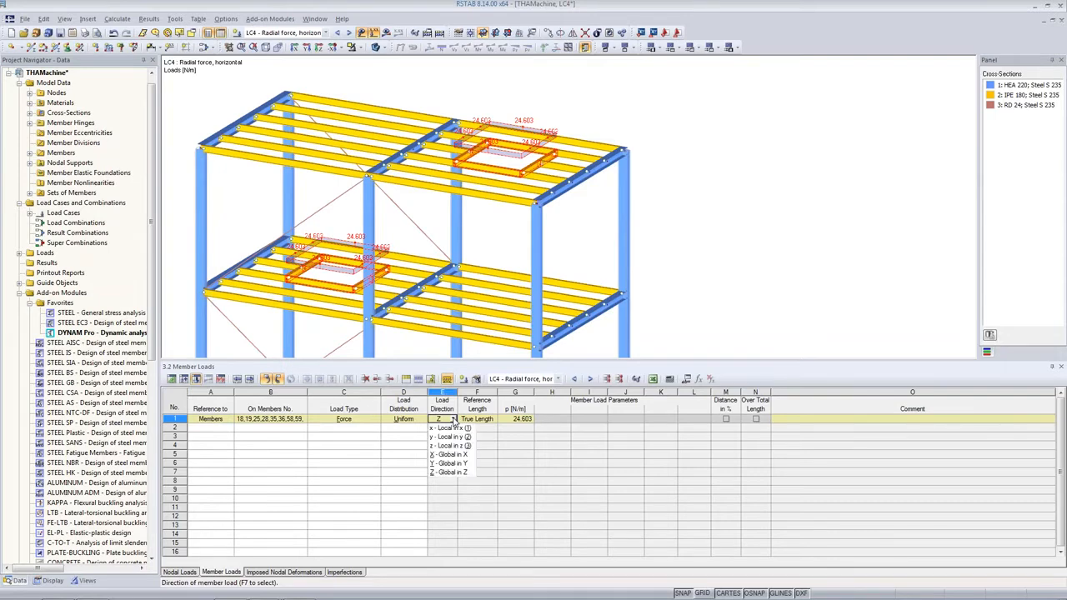
pyautogui.click(453, 455)
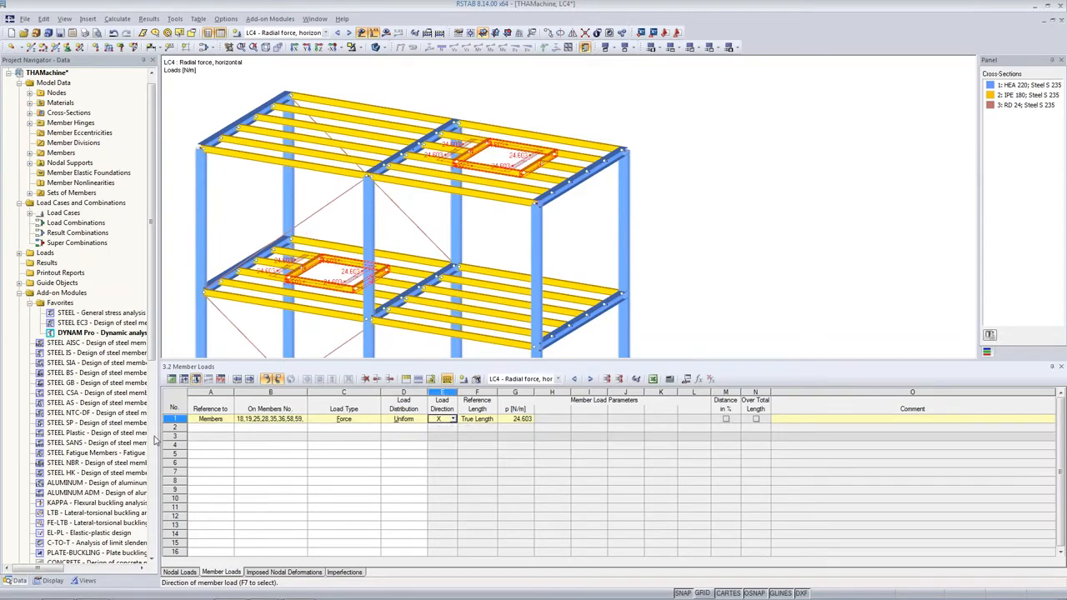
pyautogui.click(174, 418)
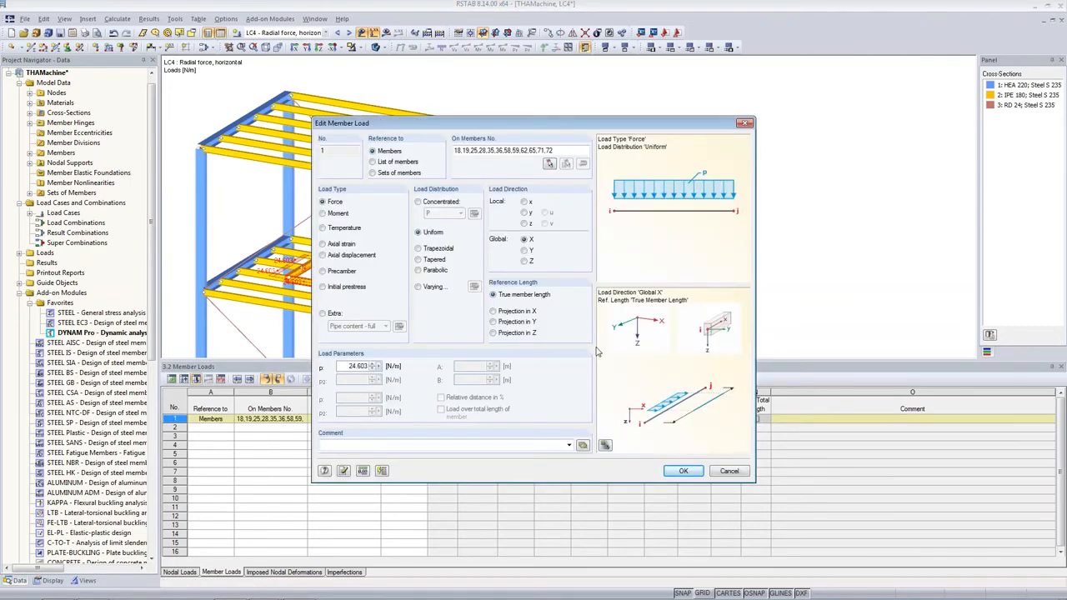
pyautogui.click(692, 473)
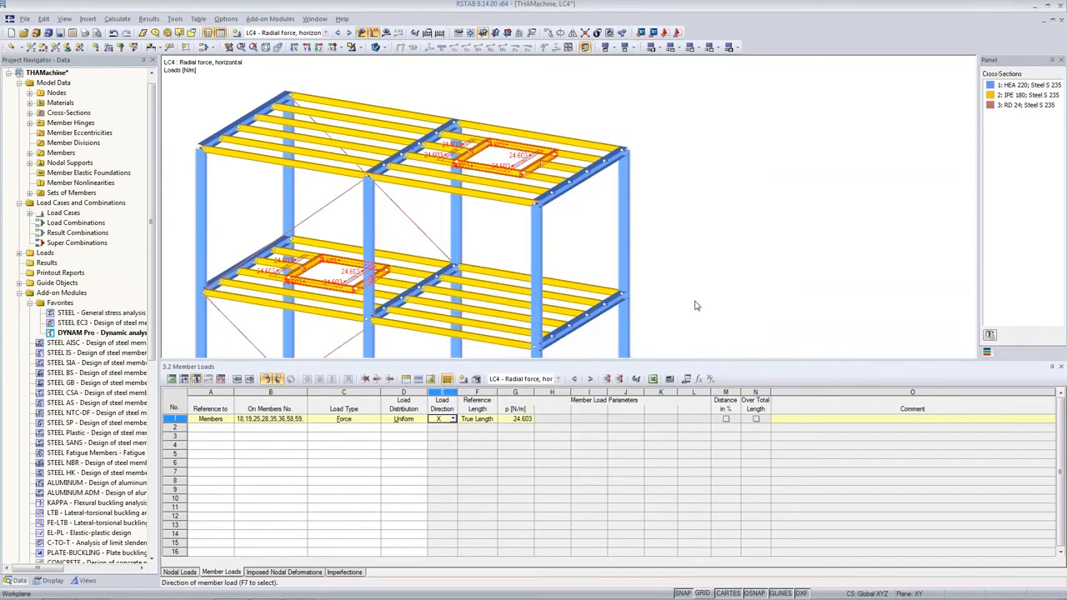
pyautogui.moveTo(632, 367); pyautogui.dragTo(651, 466)
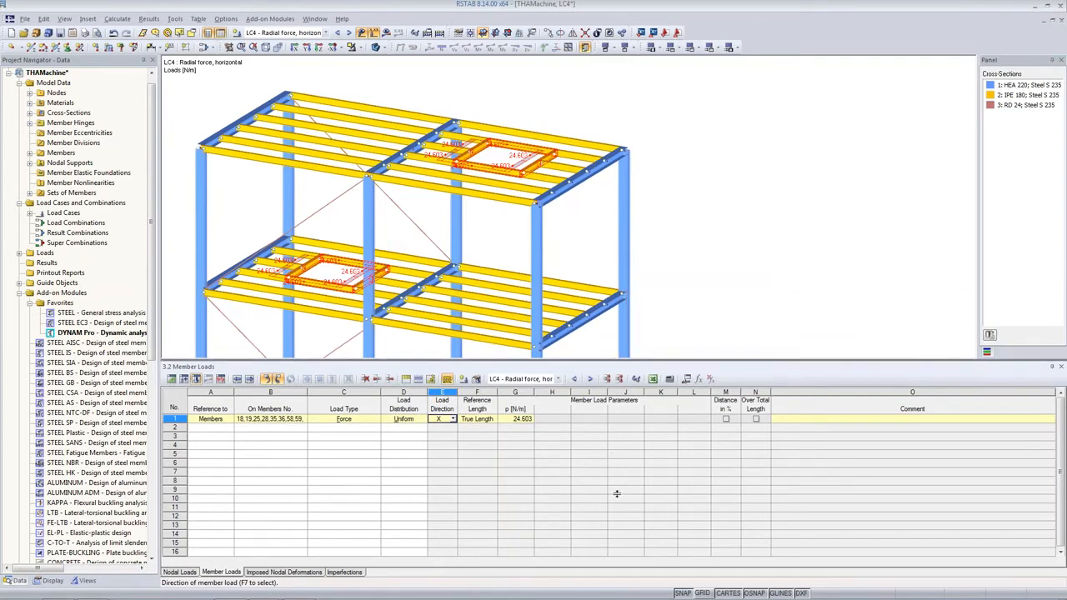
pyautogui.moveTo(617, 493); pyautogui.dragTo(617, 496)
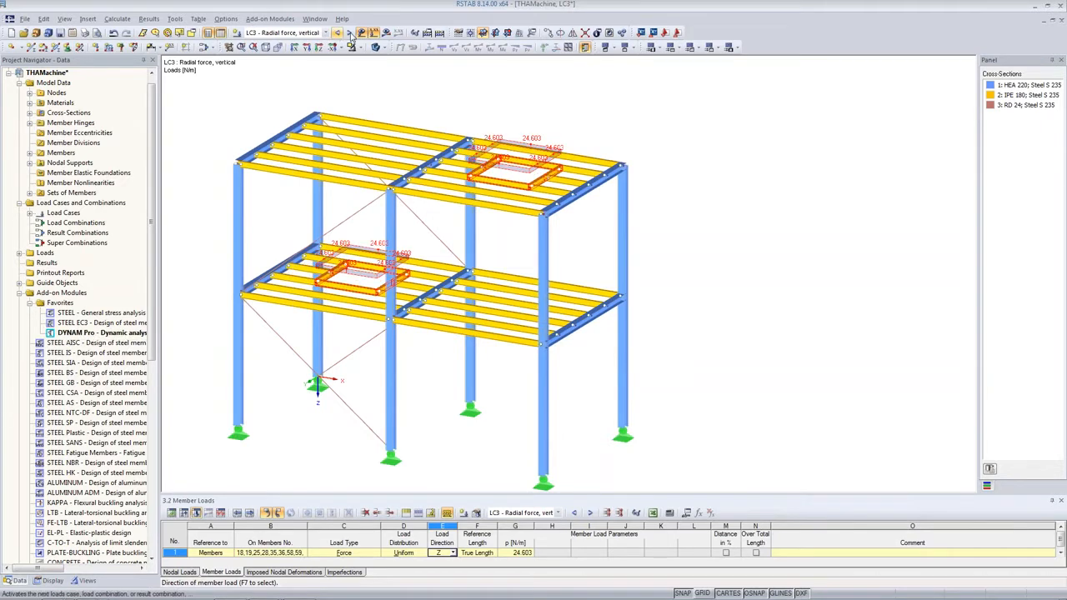
# In DYNAM Pro, give time diagram TD1 an angular frequency of 24.609 rad/s and the description "vertical".
pyautogui.doubleClick(84, 333)
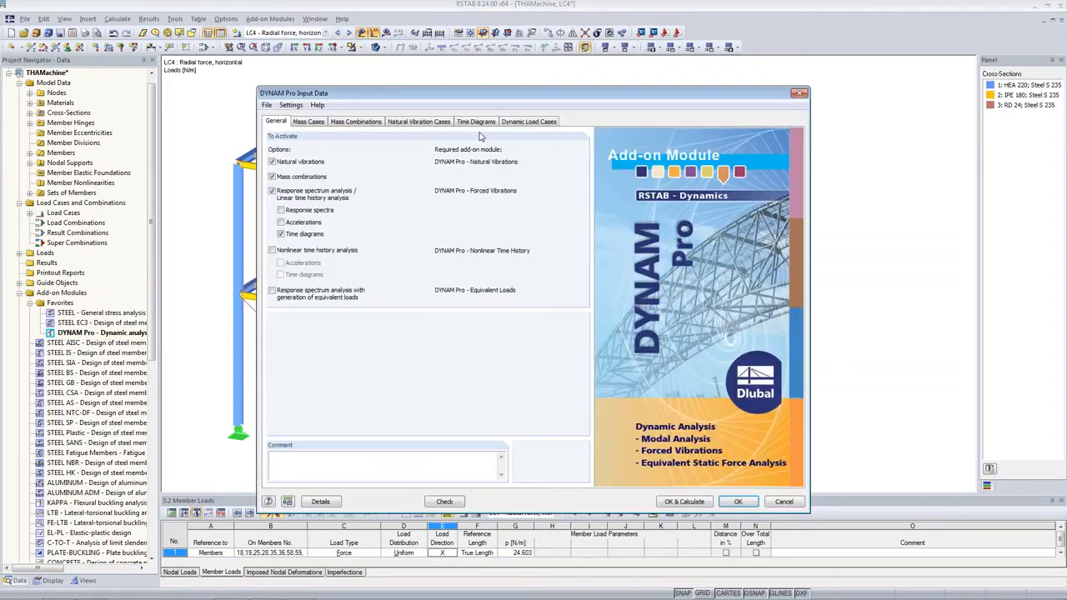
pyautogui.click(477, 123)
pyautogui.click(635, 209)
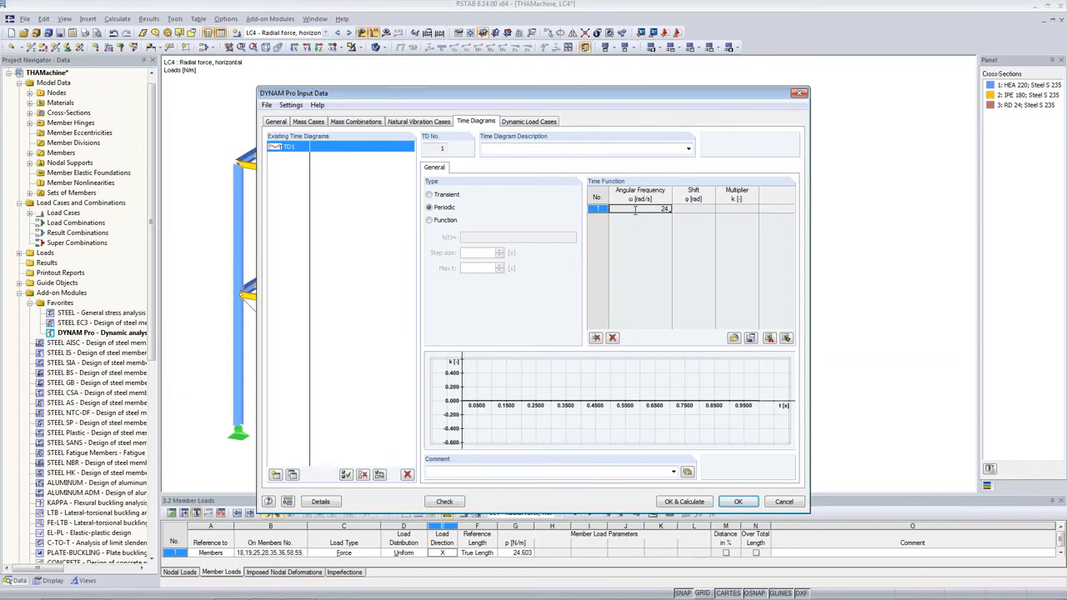
pyautogui.write('24.609')
pyautogui.press('Return')
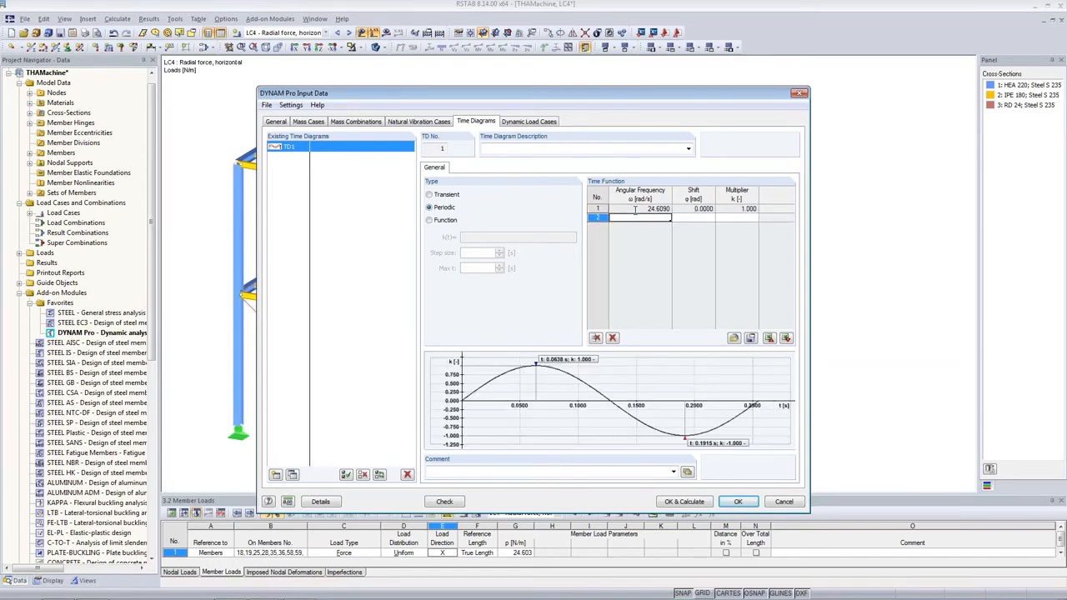
pyautogui.click(483, 149)
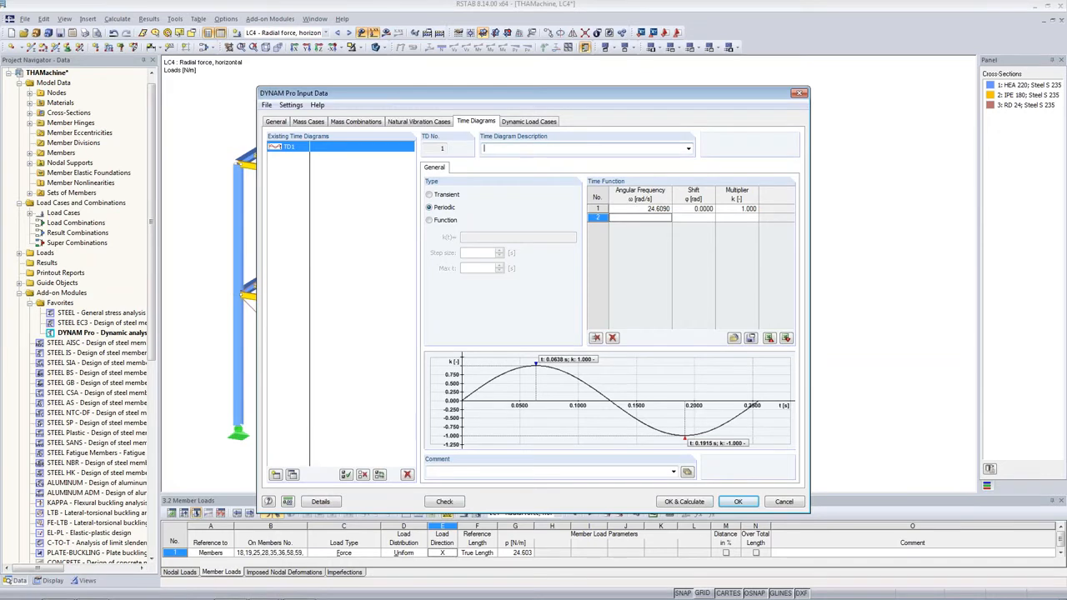
pyautogui.write('vertical')
# Copy TD1 to TD2, describe it as "horizontal", and set its phase shift to 1.5708 rad.
pyautogui.click(293, 475)
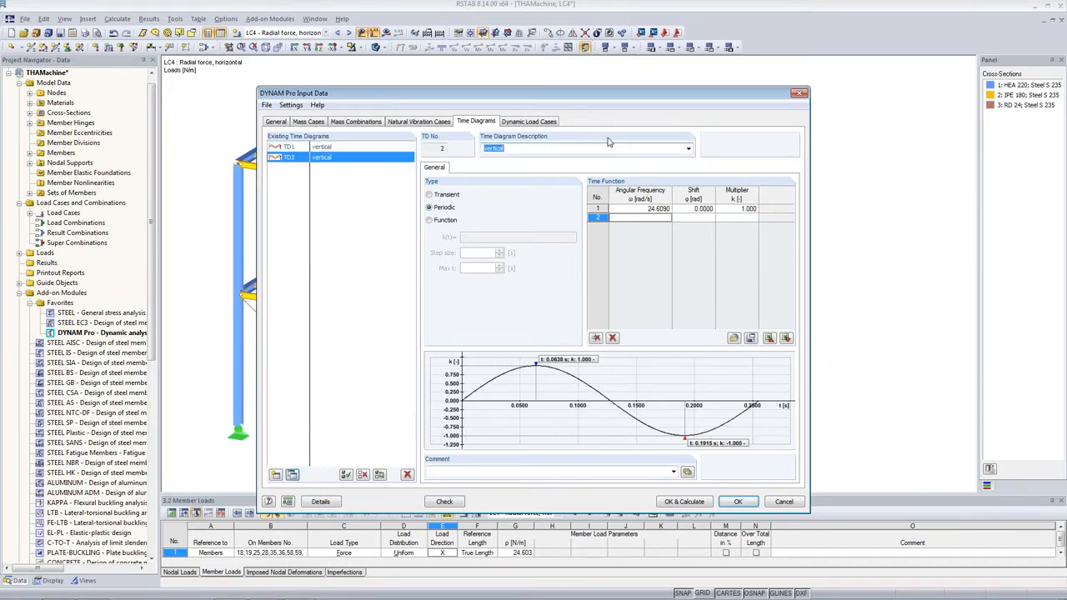
pyautogui.write('horizont')
pyautogui.click(683, 208)
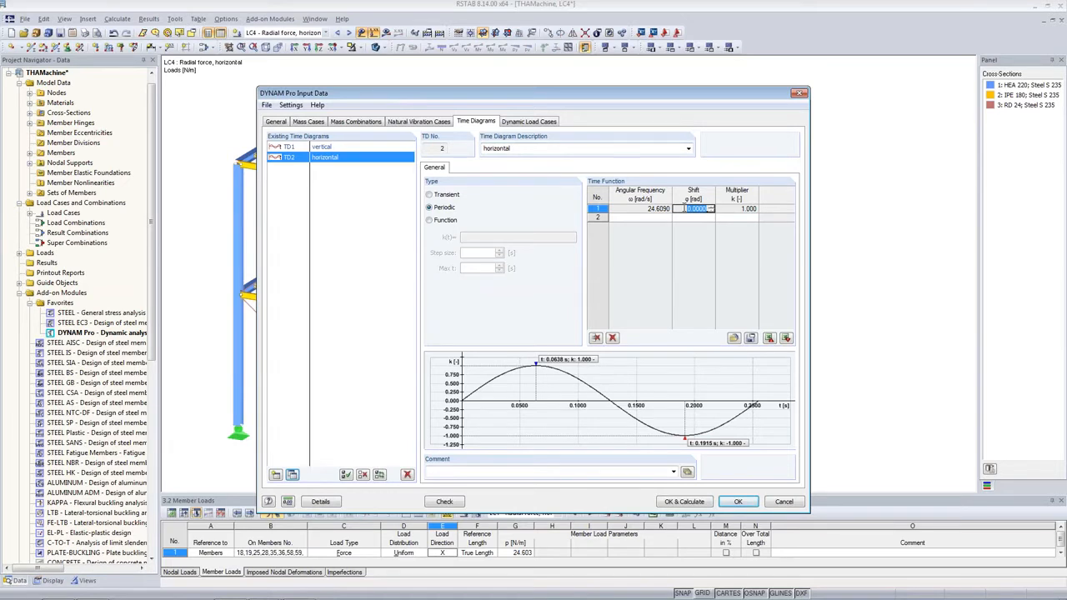
pyautogui.write('1.5708')
pyautogui.press('Tab')
pyautogui.click(698, 208)
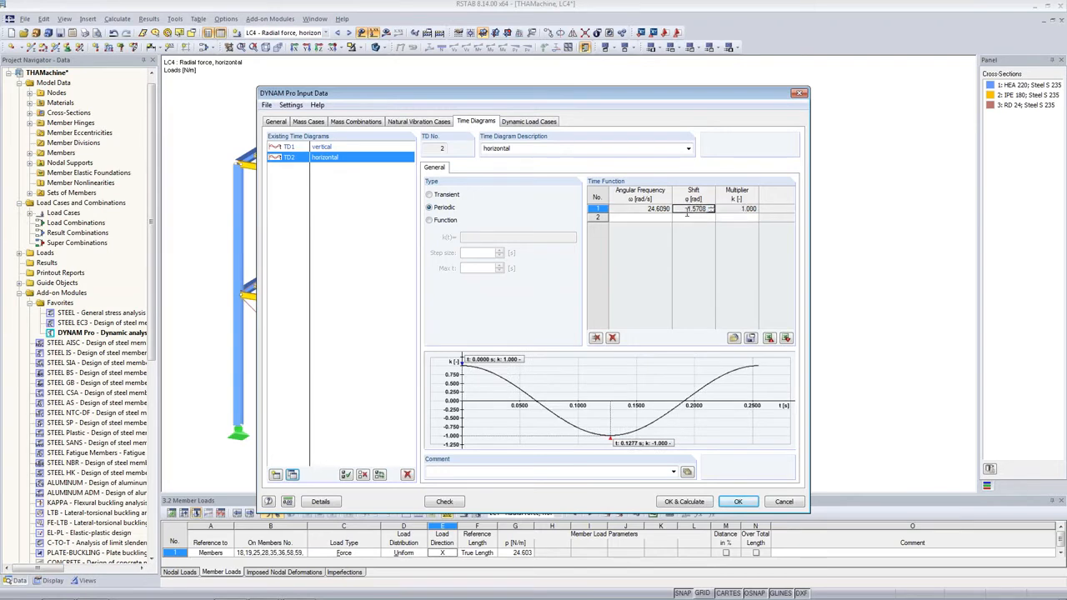
# Switch the DYNAM Pro dynamic load rotation unit from radians to degrees and check TD2's time function.
pyautogui.click(287, 502)
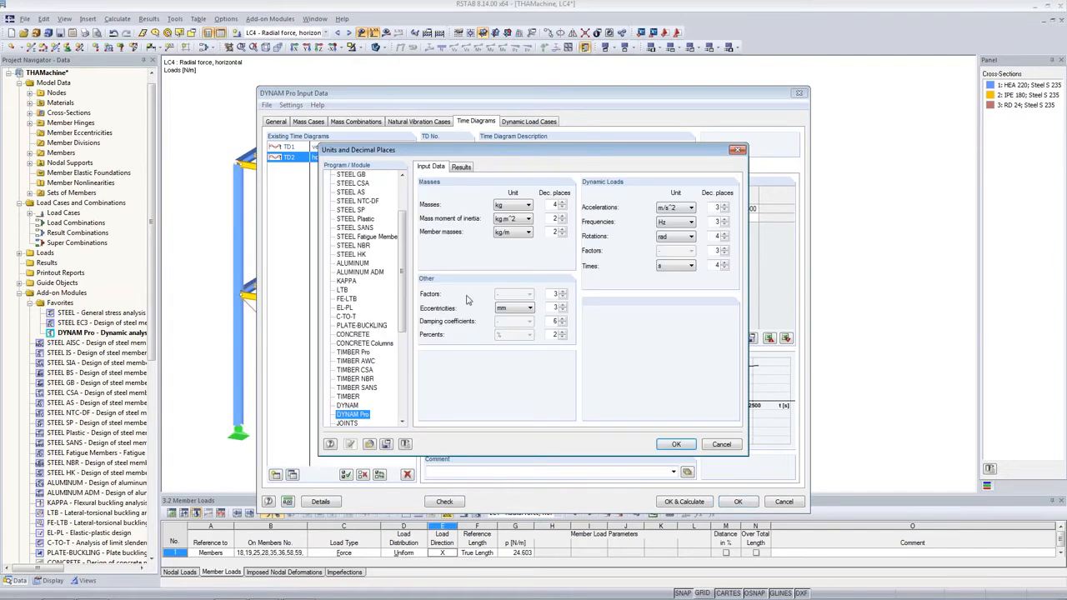
pyautogui.click(675, 237)
pyautogui.click(674, 256)
pyautogui.click(676, 444)
pyautogui.click(684, 208)
pyautogui.click(740, 208)
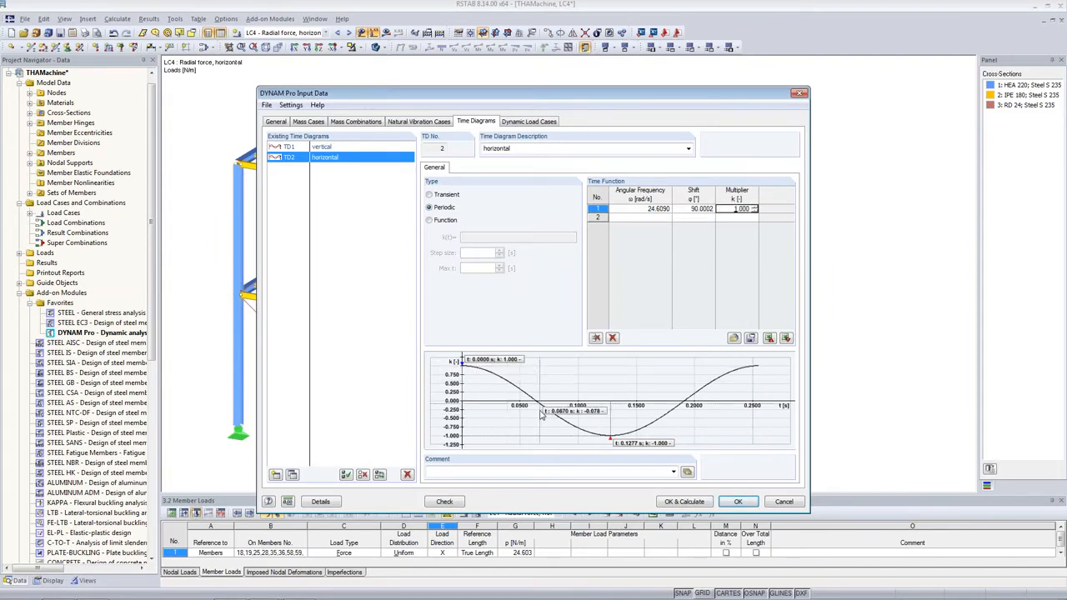
# In dynamic load case DLC1's time history analysis, pair load case LC3 (Radial force, vertical) with time diagram TD1 (vertical).
pyautogui.click(518, 126)
pyautogui.click(500, 170)
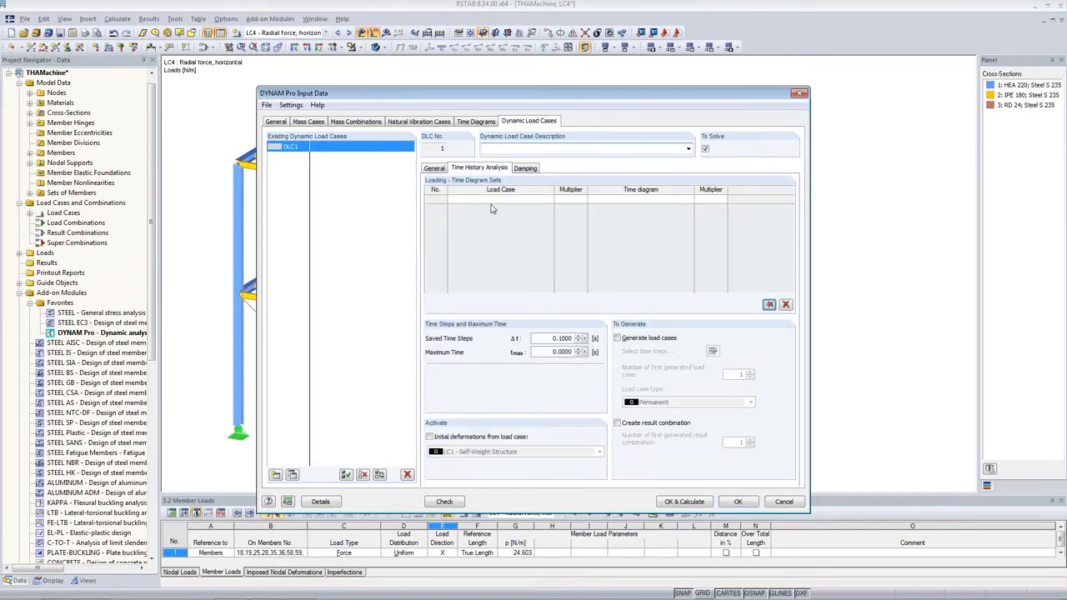
pyautogui.click(496, 200)
pyautogui.click(549, 200)
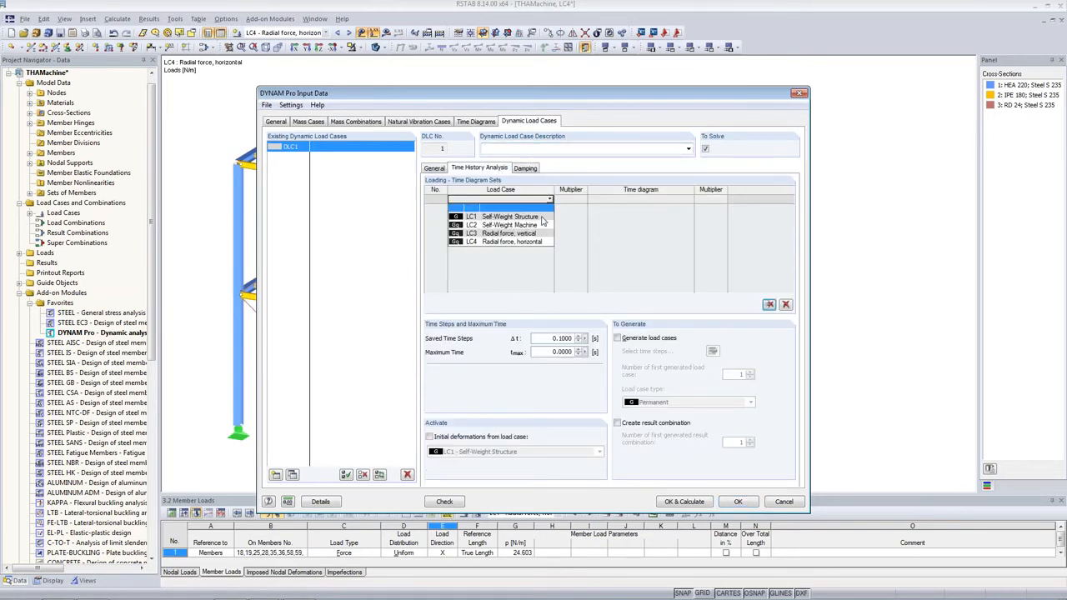
pyautogui.click(541, 235)
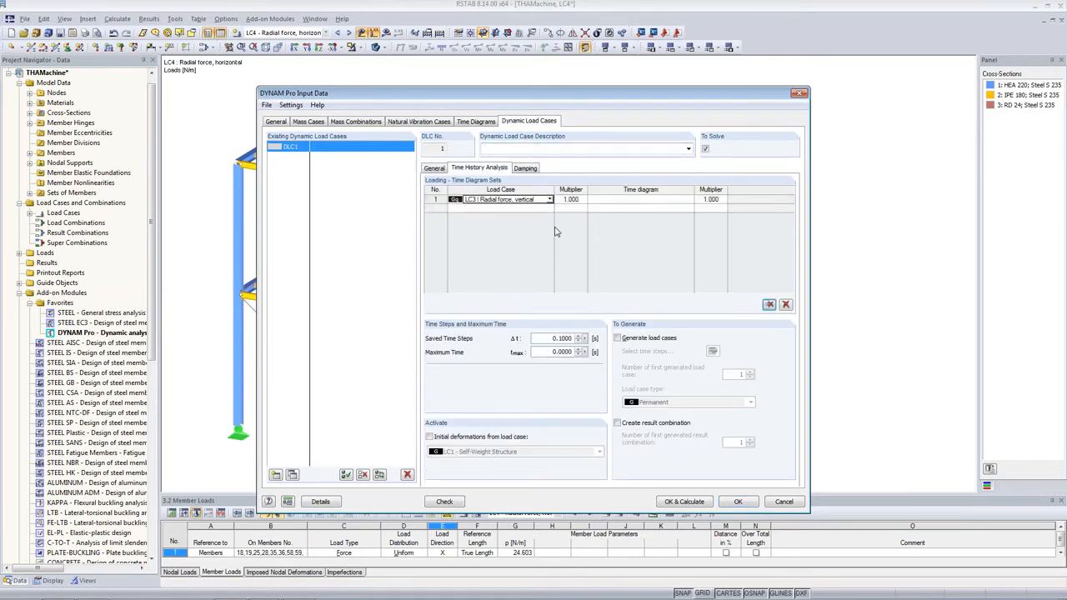
pyautogui.click(663, 200)
pyautogui.click(689, 200)
pyautogui.click(658, 217)
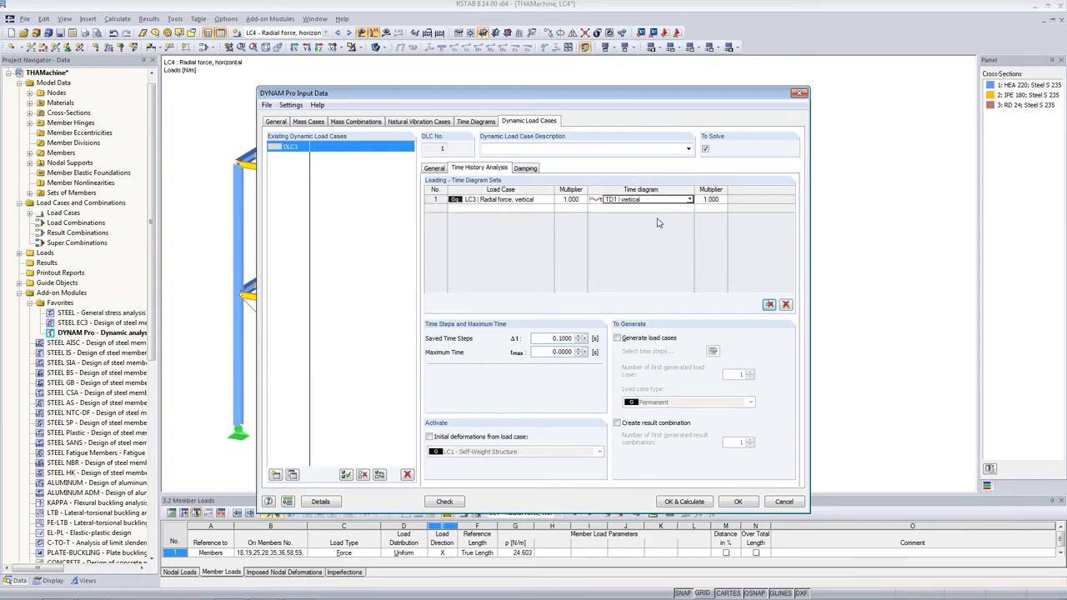
# Add a second loading set to DLC1 that pairs LC4 (Radial force, horizontal) with time diagram TD2 (horizontal).
pyautogui.click(516, 208)
pyautogui.click(549, 208)
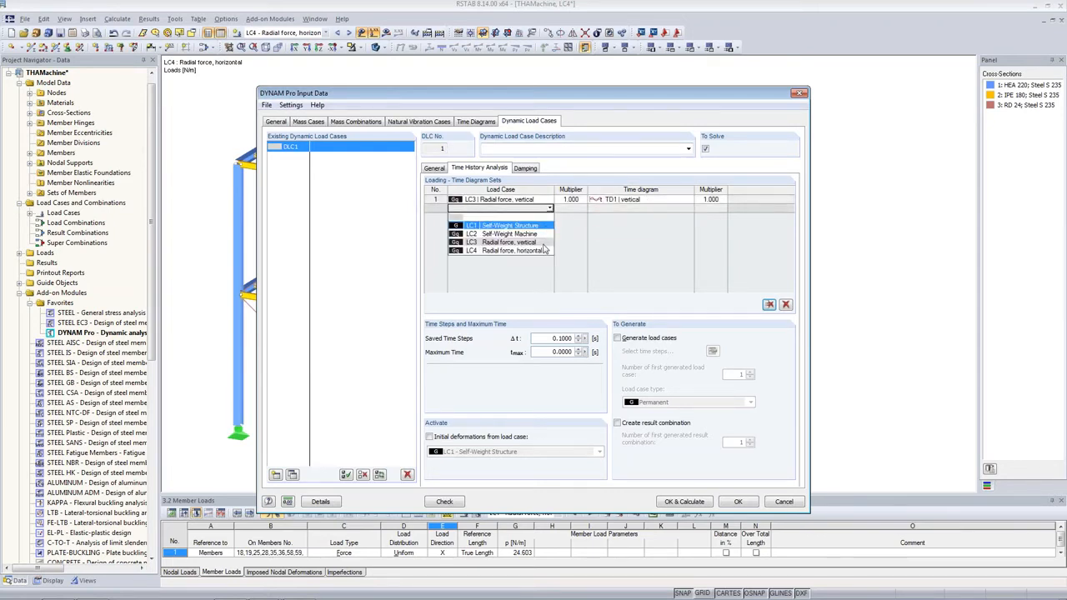
pyautogui.click(546, 249)
pyautogui.click(654, 209)
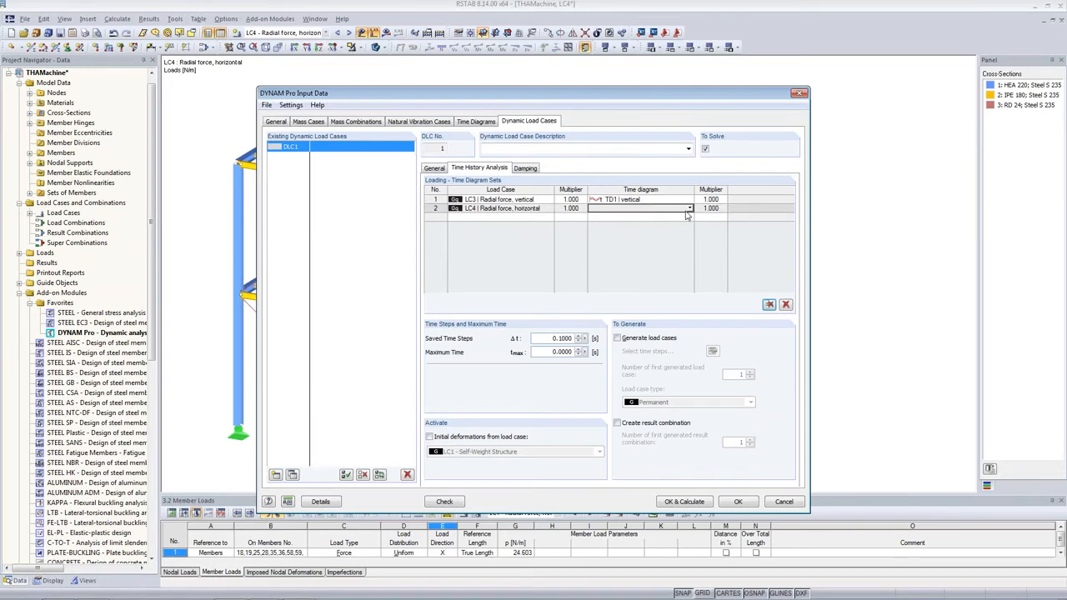
pyautogui.click(689, 209)
pyautogui.click(672, 234)
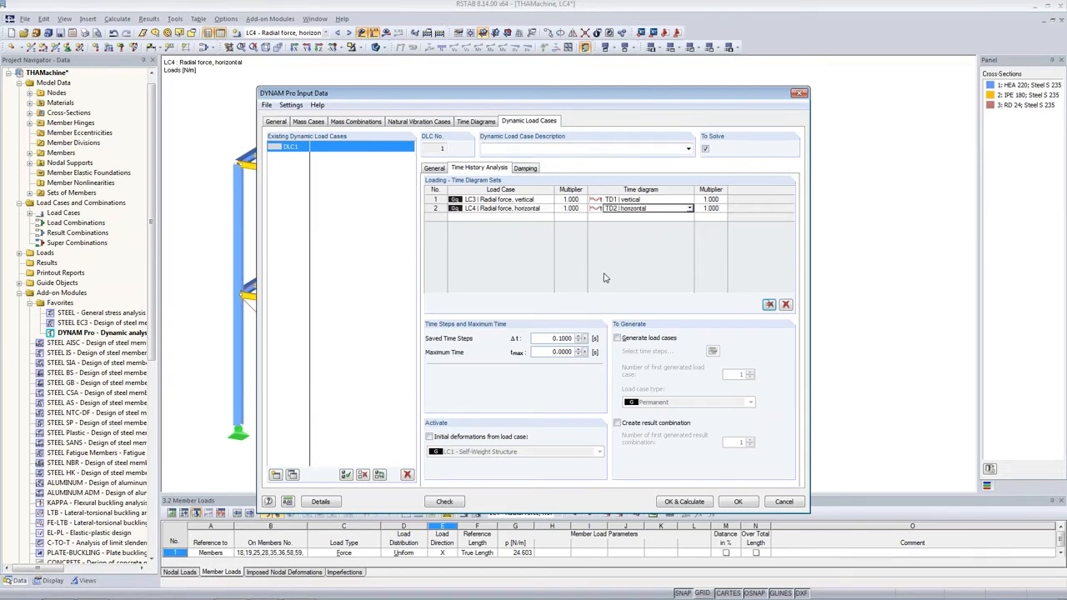
# Describe DLC1 as "Linear Analysis" and choose the linear implicit Newmark analysis for its time diagrams.
pyautogui.click(555, 148)
pyautogui.write('Linear Analysis')
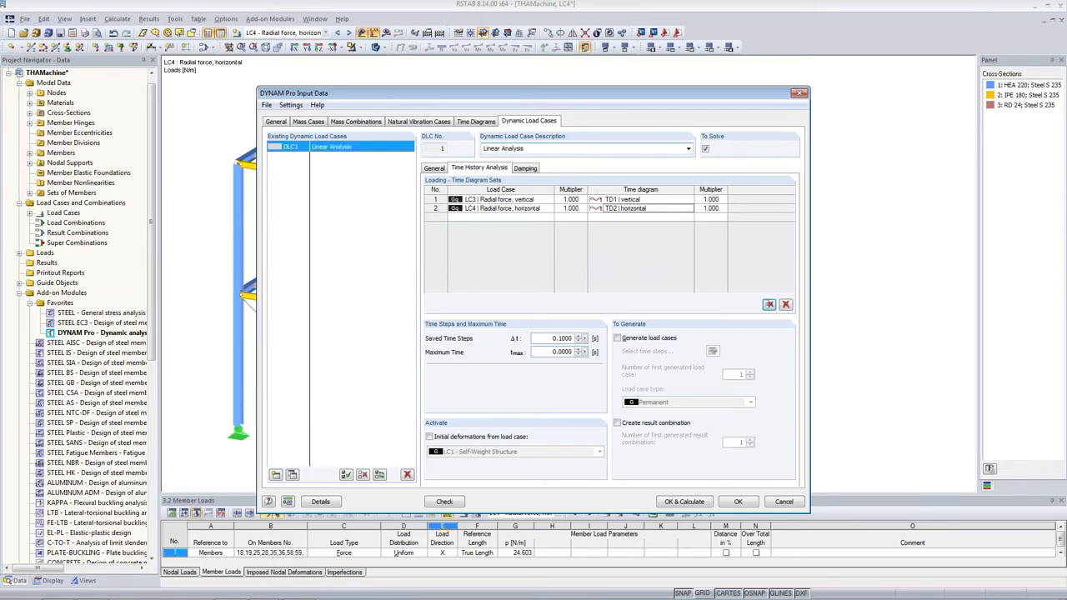
pyautogui.click(432, 169)
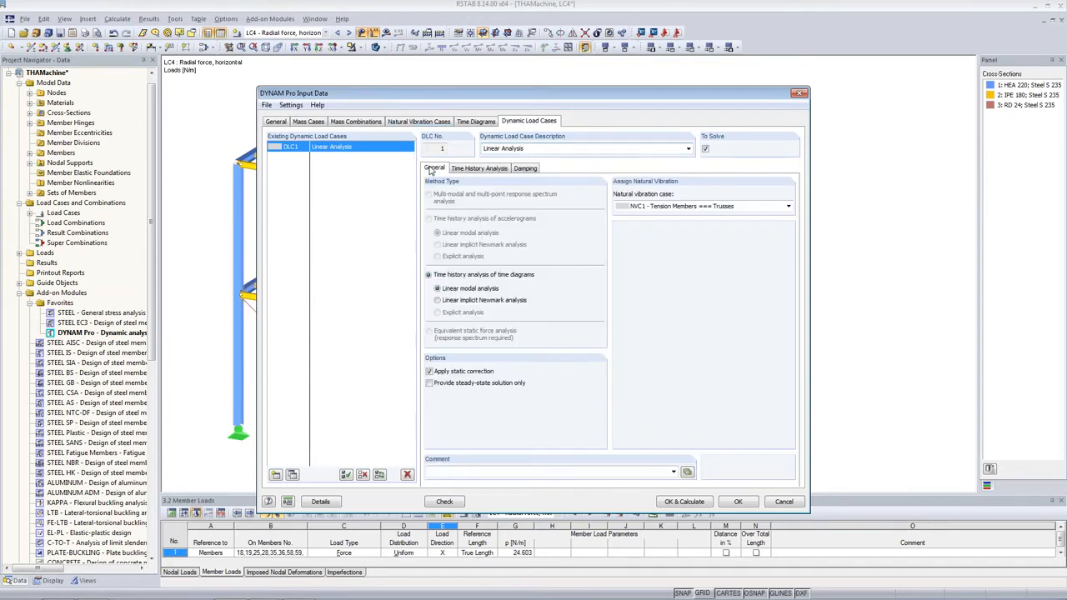
pyautogui.click(438, 301)
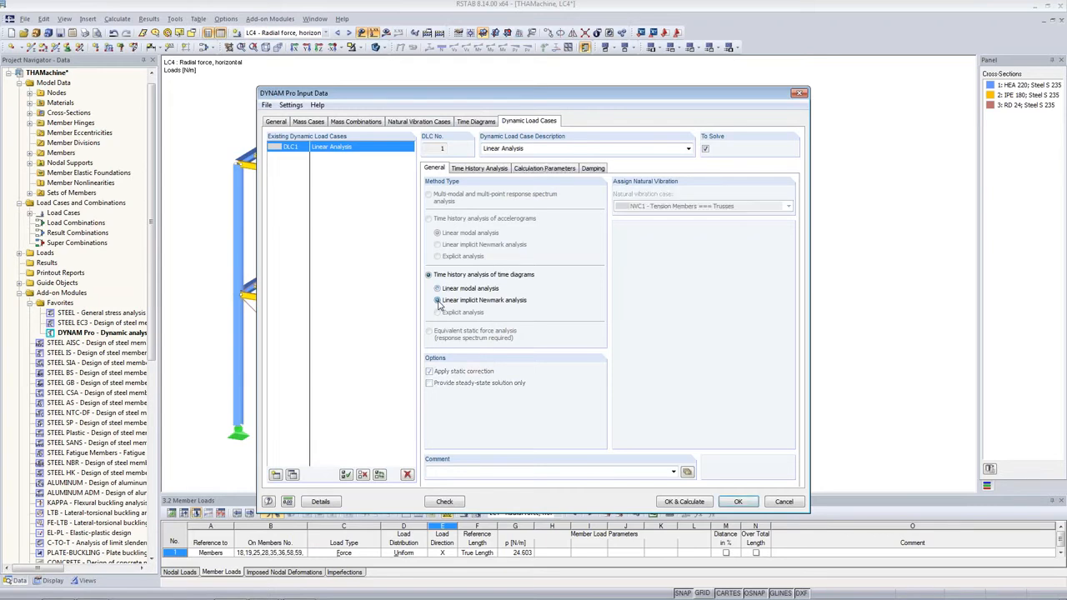
# Set DLC1's saved time steps to 0.01 s and its maximum time to 10 s.
pyautogui.click(479, 170)
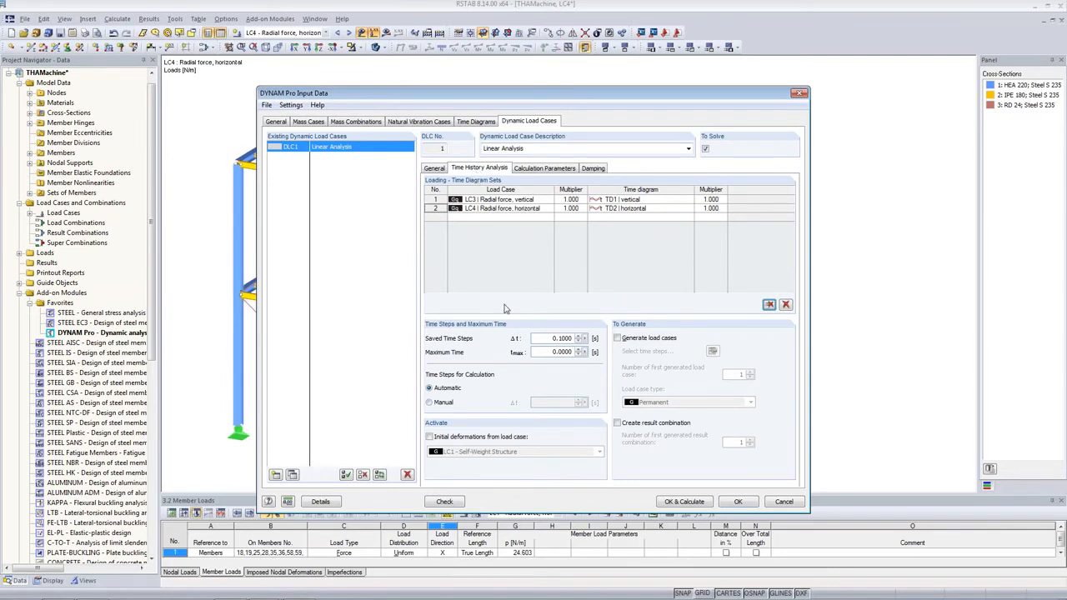
pyautogui.click(535, 338)
pyautogui.hotkey('shift', 'End')
pyautogui.write('0.01')
pyautogui.press('Tab')
pyautogui.write('10')
pyautogui.press('Tab')
# Switch DLC1's calculation time steps to manual with 0.0125 s and compare them with the saved time steps.
pyautogui.click(436, 169)
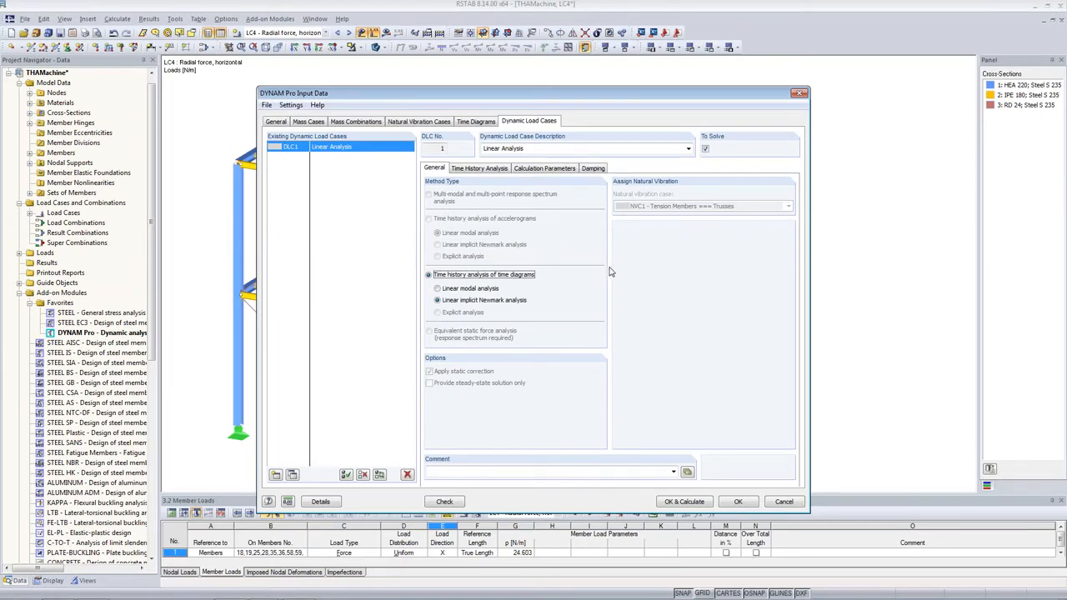
pyautogui.click(475, 171)
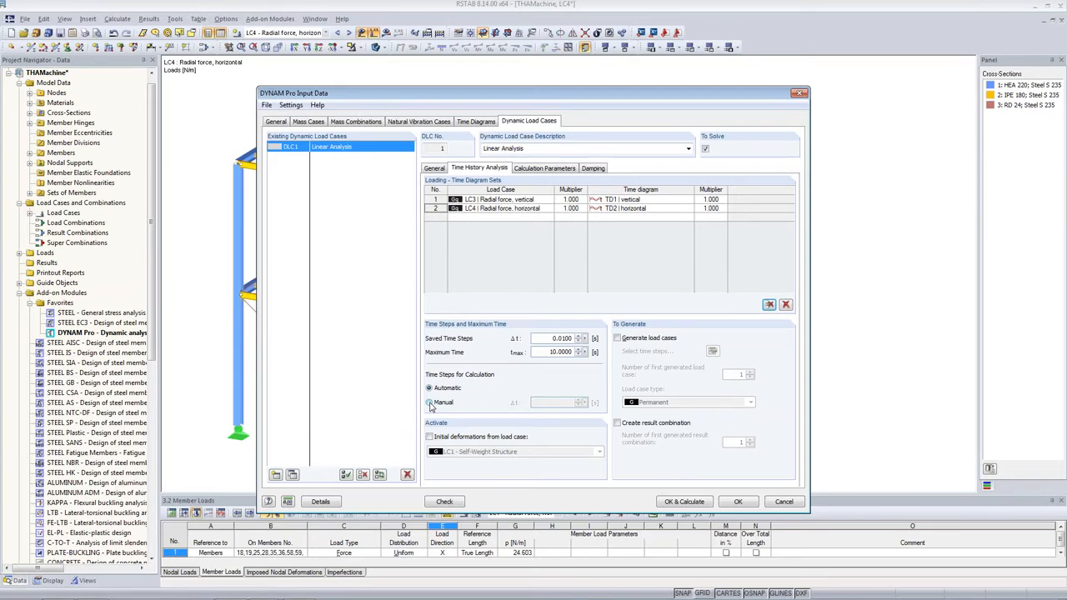
pyautogui.click(429, 402)
pyautogui.doubleClick(543, 405)
pyautogui.write('0.0125')
pyautogui.press('Tab')
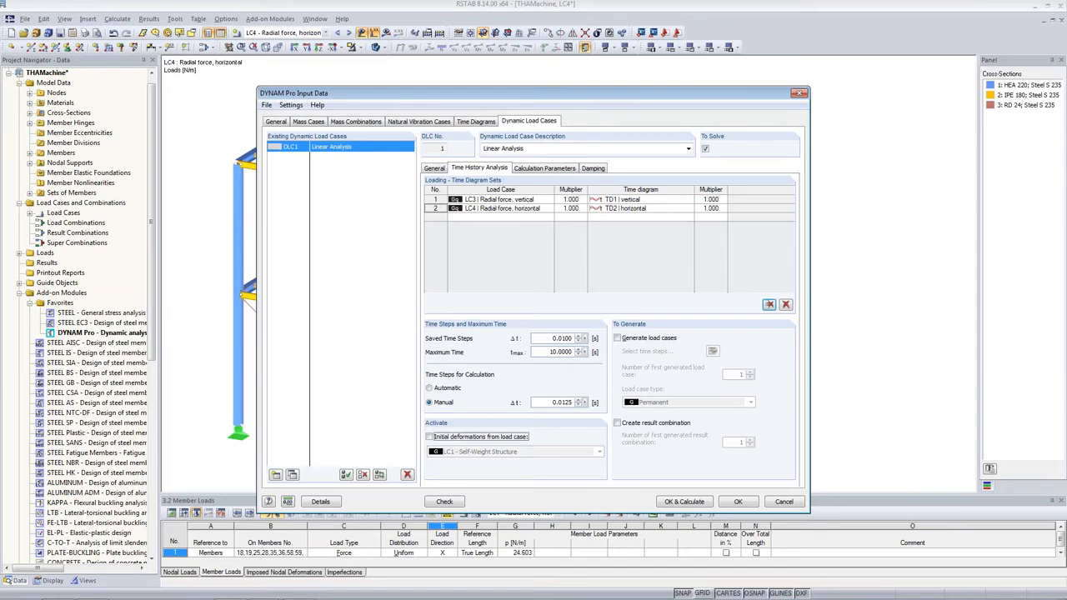
pyautogui.doubleClick(541, 404)
pyautogui.click(546, 400)
pyautogui.doubleClick(552, 337)
pyautogui.click(552, 338)
# Use mass combination MCO1 - Self-Weight as the acting masses in DLC1's calculation parameters.
pyautogui.click(559, 169)
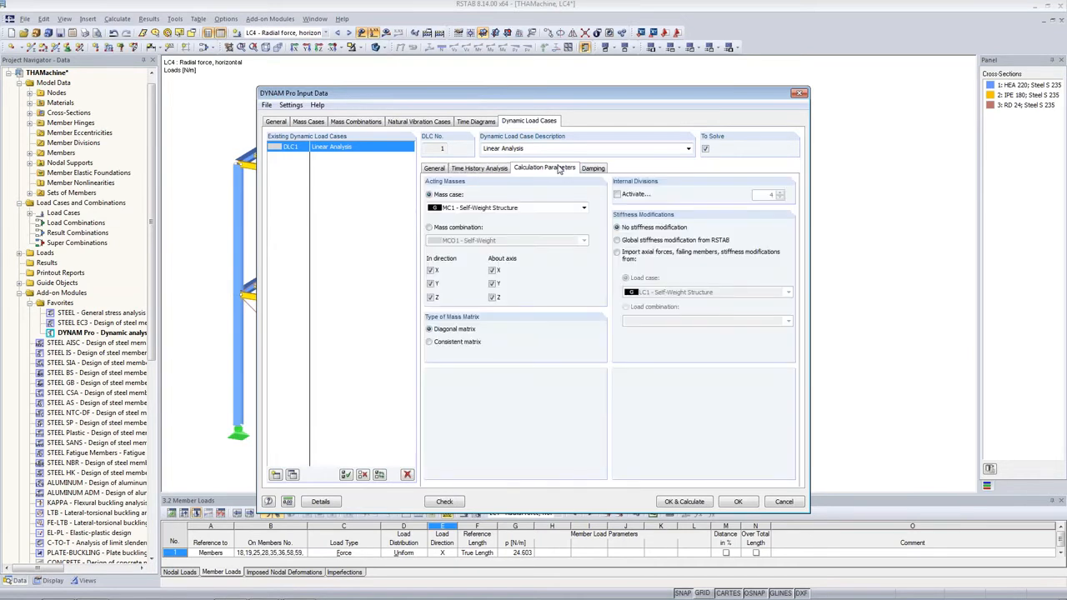
pyautogui.click(448, 231)
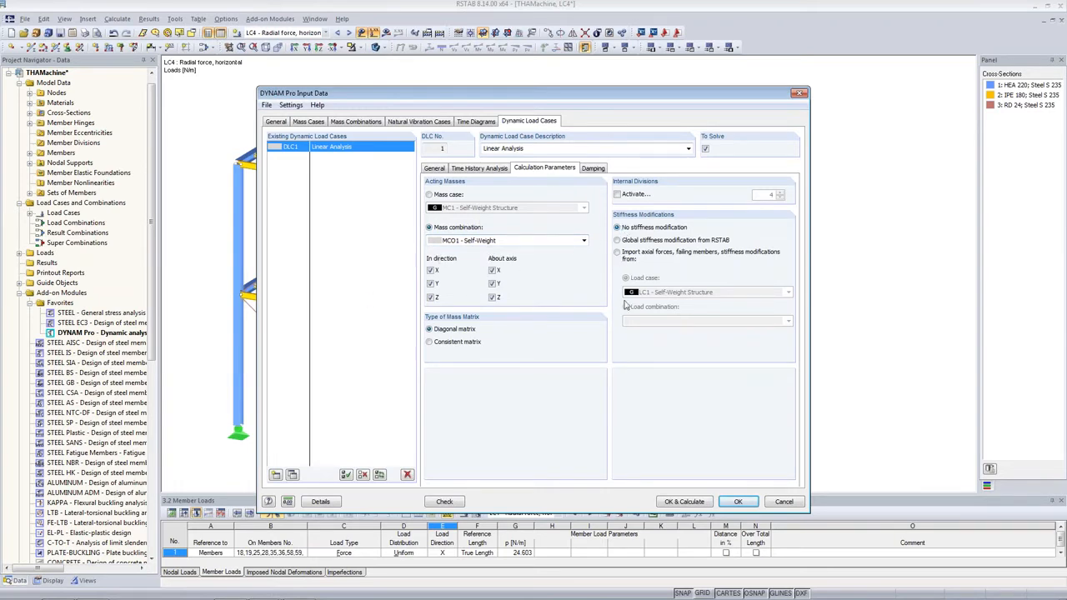
# Open DLC1's damping settings and switch to the presentation to consult the Rayleigh Damping slide.
pyautogui.click(595, 170)
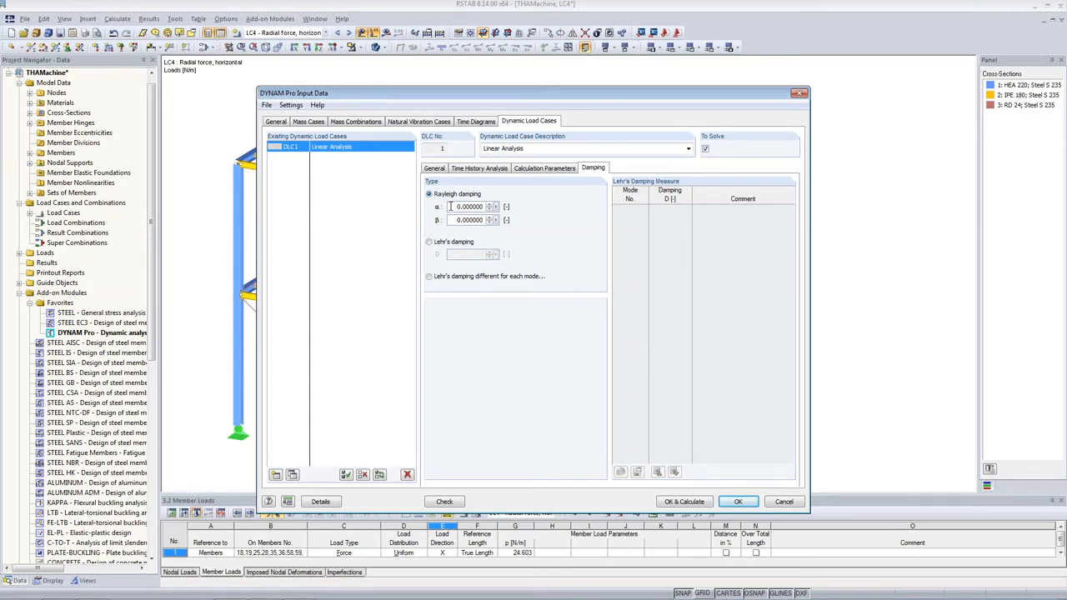
pyautogui.moveTo(483, 220); pyautogui.dragTo(389, 222)
pyautogui.hotkey('alt', 'Tab')
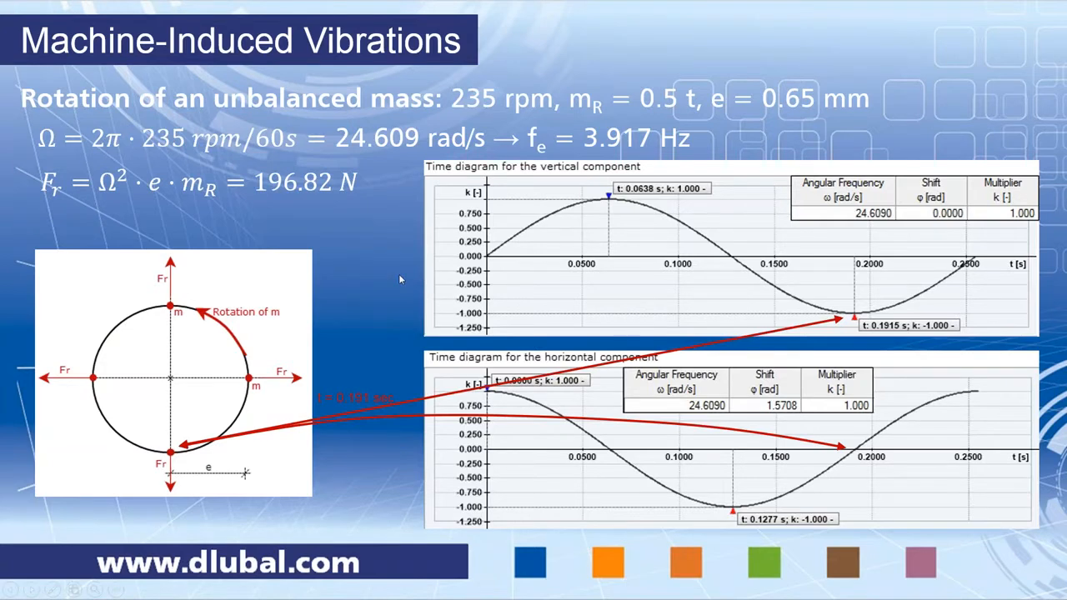
pyautogui.click(398, 274)
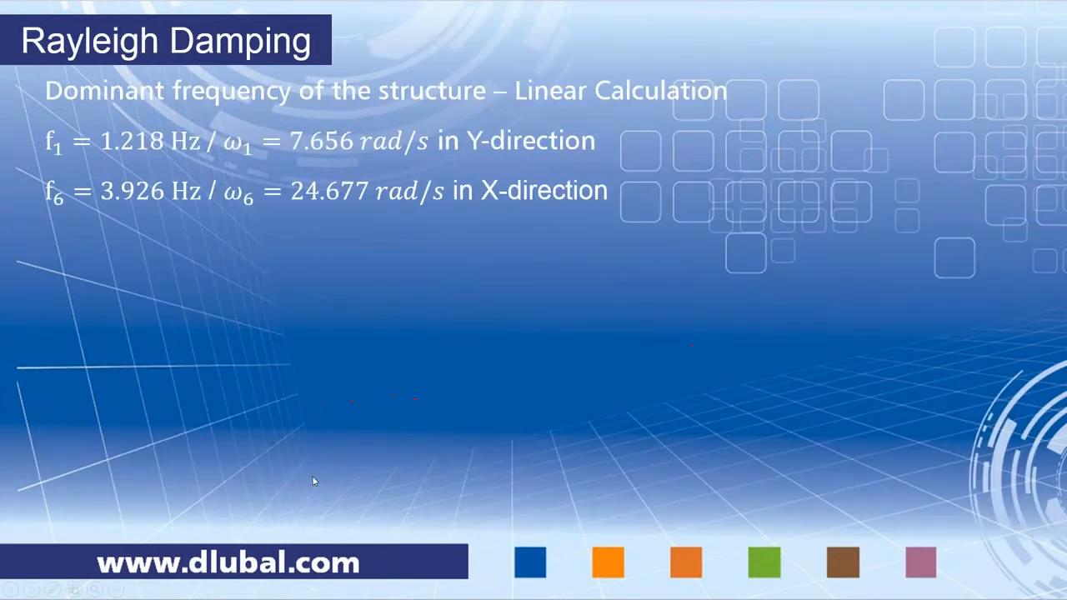
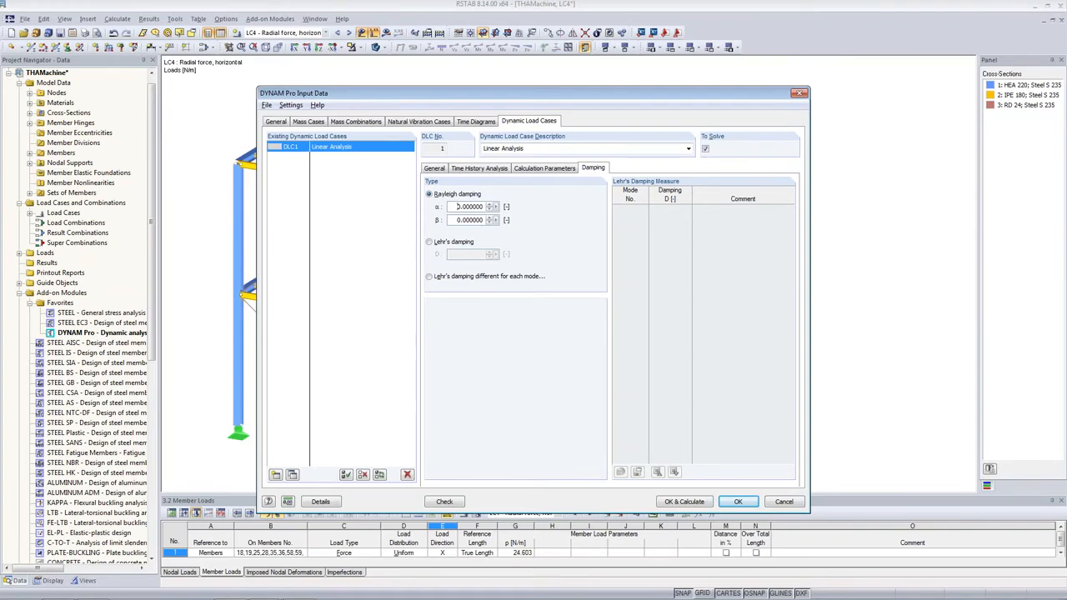
# Set DLC1's Rayleigh damping coefficients to α = 0.11686 and β = 6.1857e-4.
pyautogui.write('0.11686')
pyautogui.press('Tab')
pyautogui.write('6.1')
pyautogui.write('85')
pyautogui.write('7e-')
pyautogui.write('4')
pyautogui.press('Tab')
# Recheck DLC1's calculation parameters, enable creation of a result combination for it, and run the calculation.
pyautogui.click(551, 169)
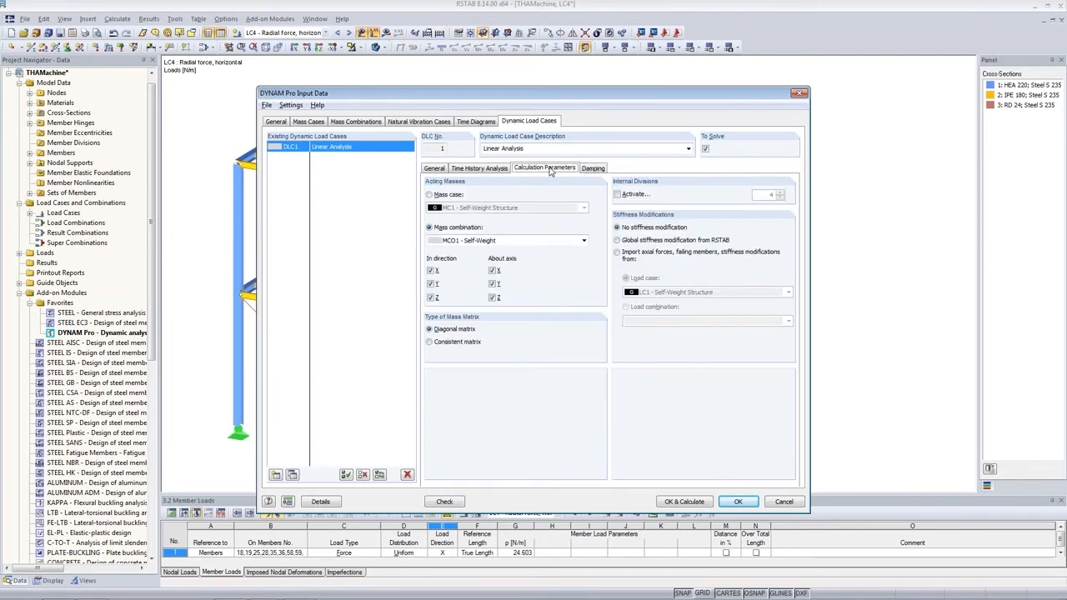
pyautogui.click(478, 168)
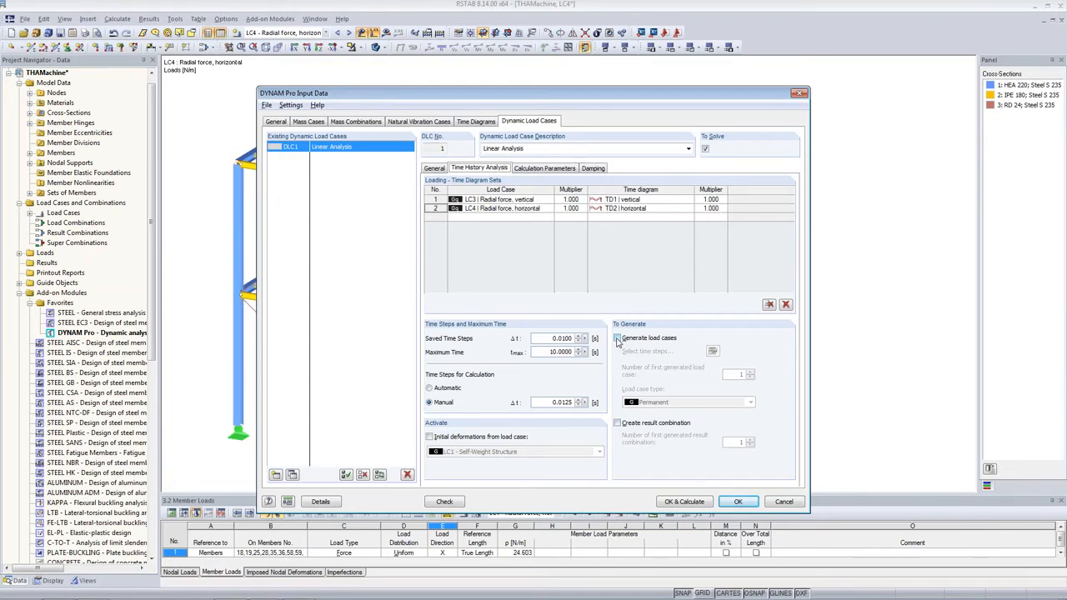
pyautogui.click(618, 423)
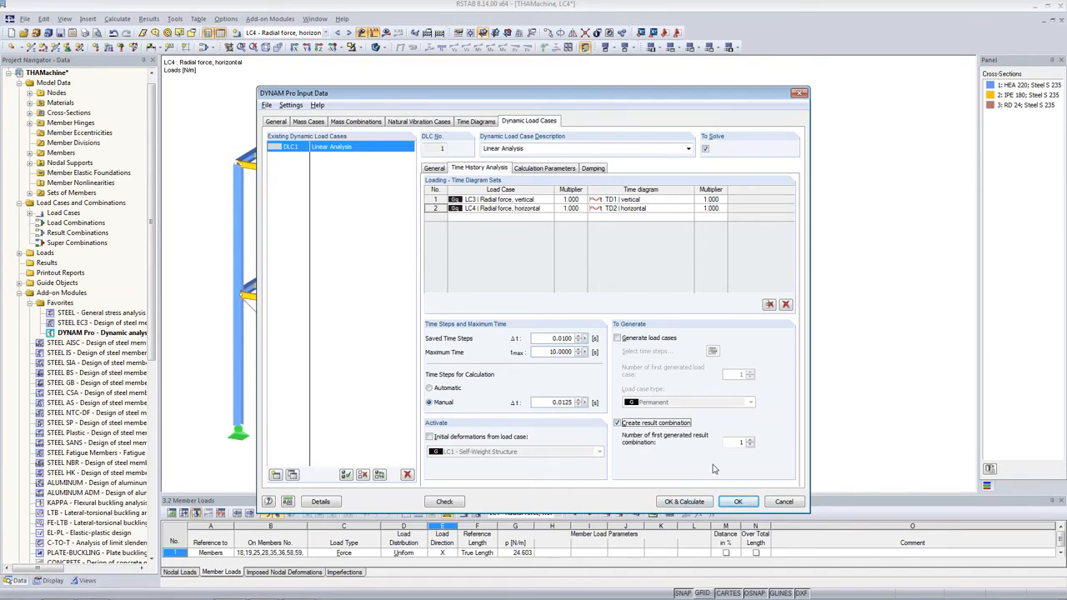
pyautogui.click(682, 502)
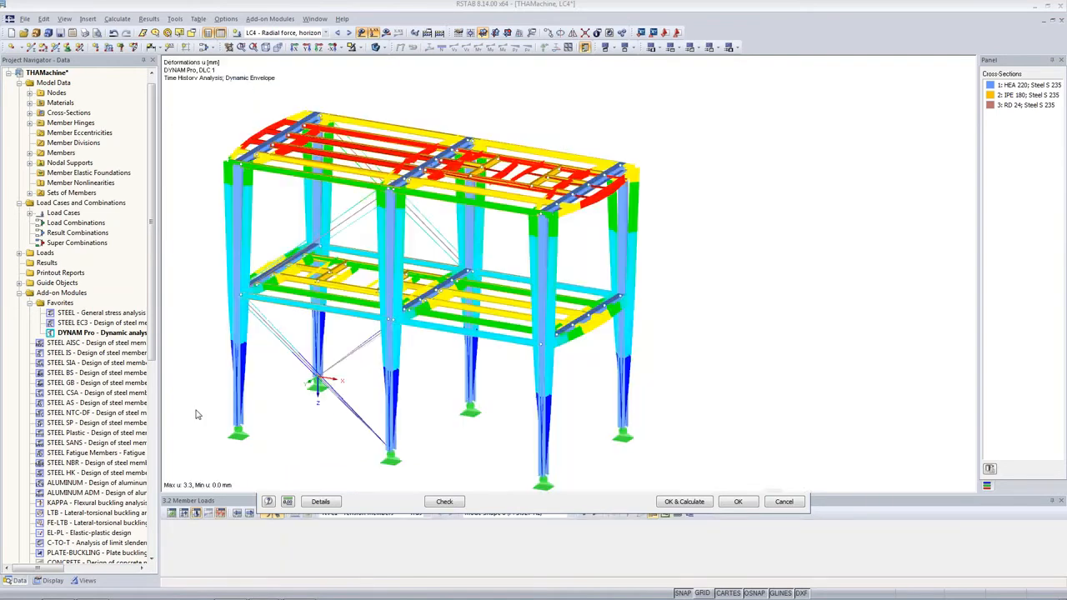
# Enlarge the results table and show the nodal support forces of DLC1 - Linear Analysis for the dynamic envelope.
pyautogui.moveTo(309, 427); pyautogui.dragTo(295, 380, button='middle')
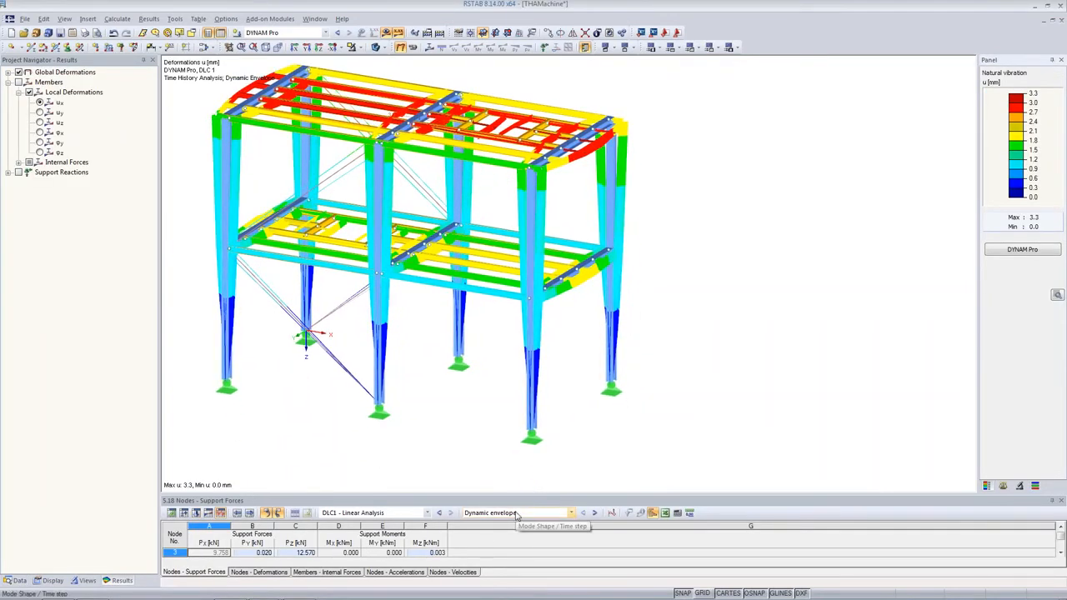
pyautogui.moveTo(480, 500); pyautogui.dragTo(480, 389)
pyautogui.click(367, 408)
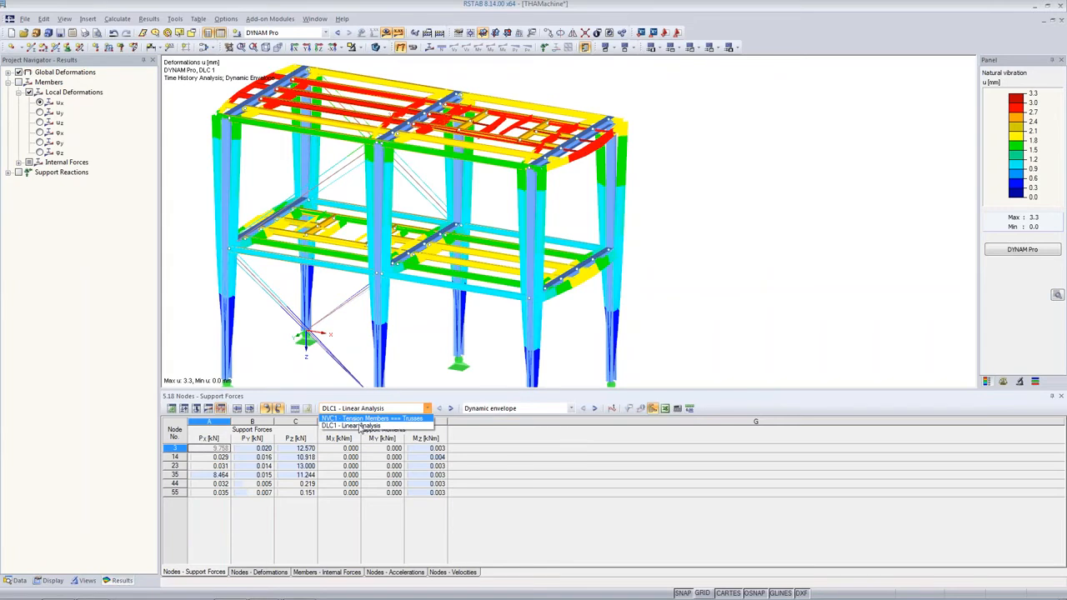
pyautogui.click(360, 428)
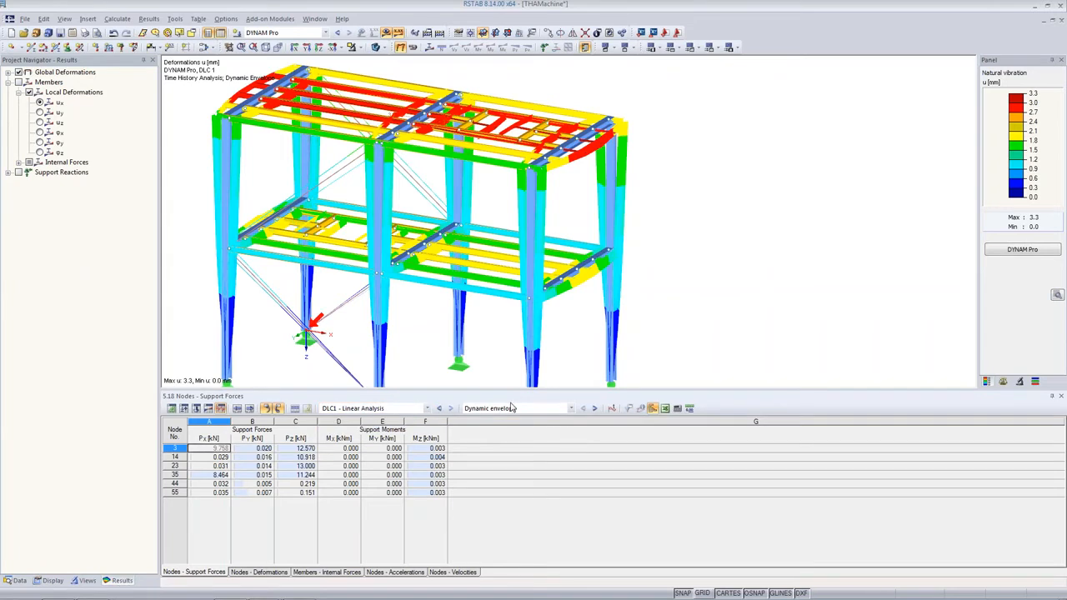
pyautogui.click(512, 408)
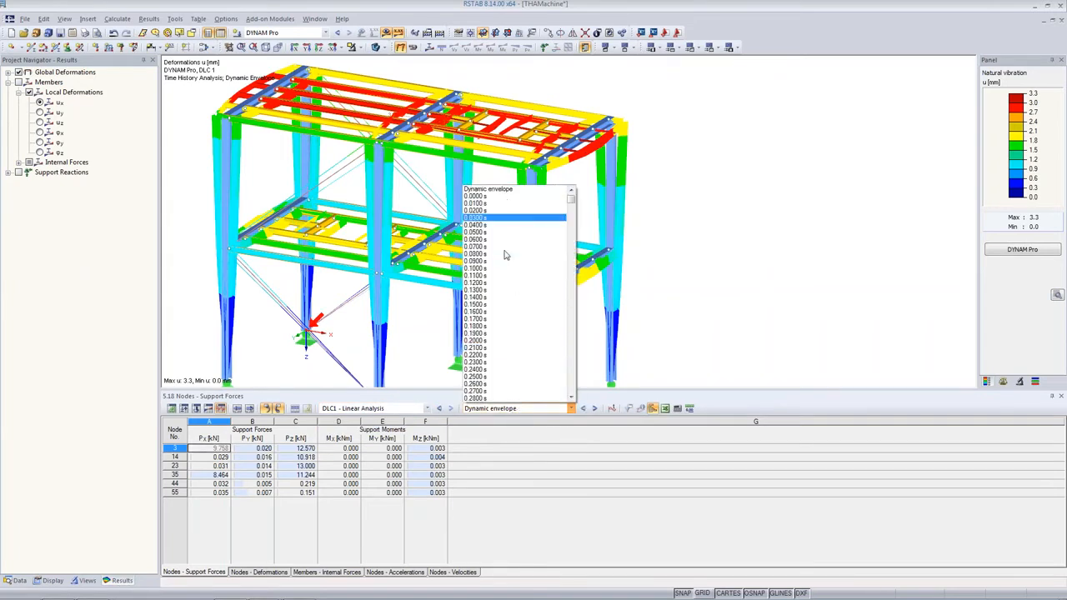
pyautogui.click(517, 190)
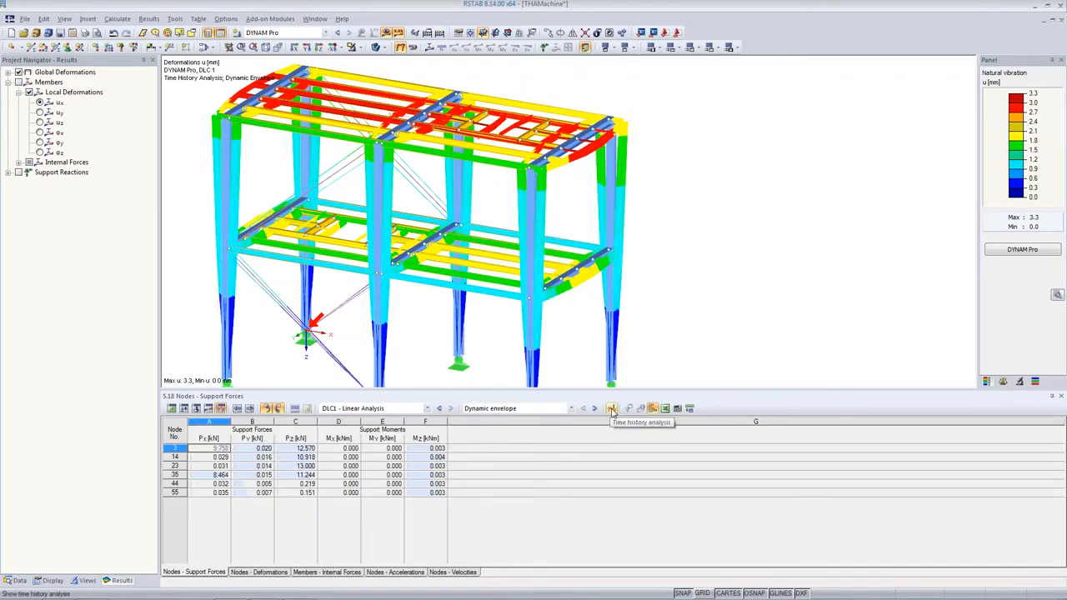
# Open the Time Course Monitor and plot the X displacement over time for node 47 on the upper level.
pyautogui.click(612, 409)
pyautogui.moveTo(300, 31); pyautogui.dragTo(884, 297)
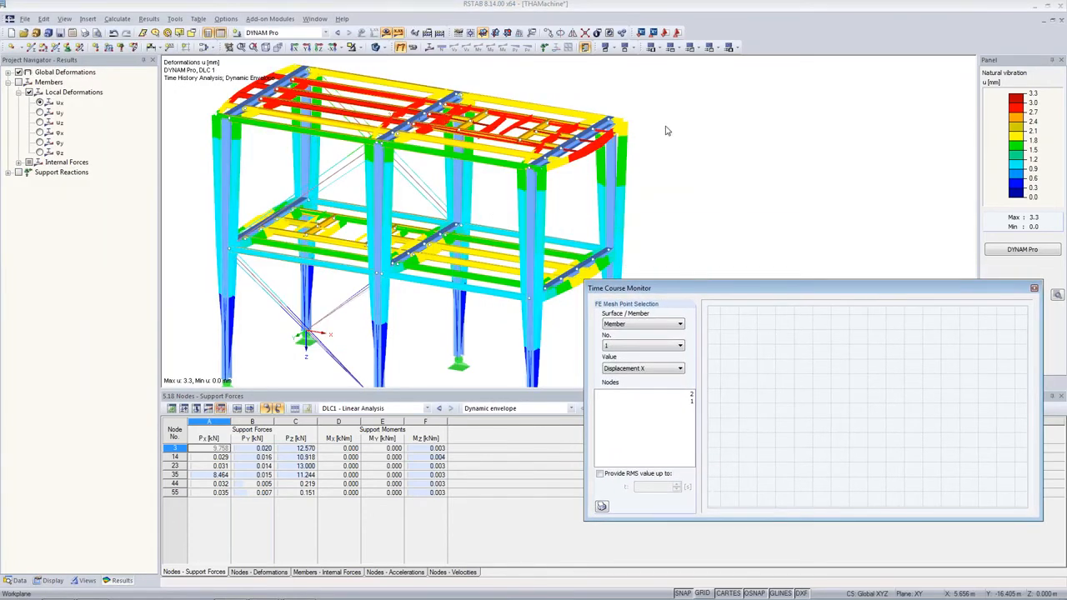
pyautogui.click(581, 144)
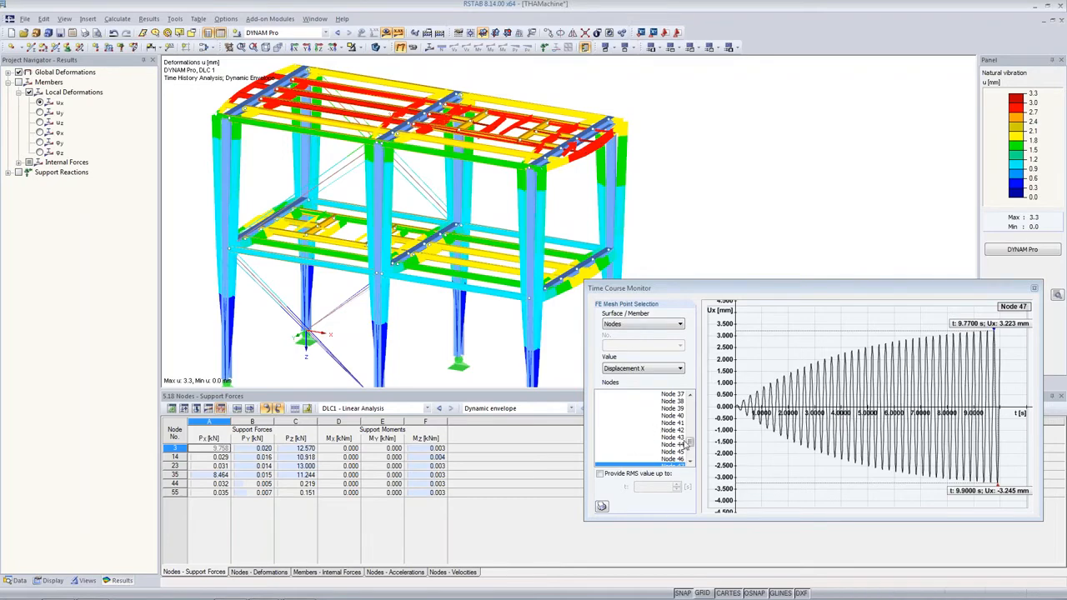
pyautogui.click(690, 463)
pyautogui.click(690, 463)
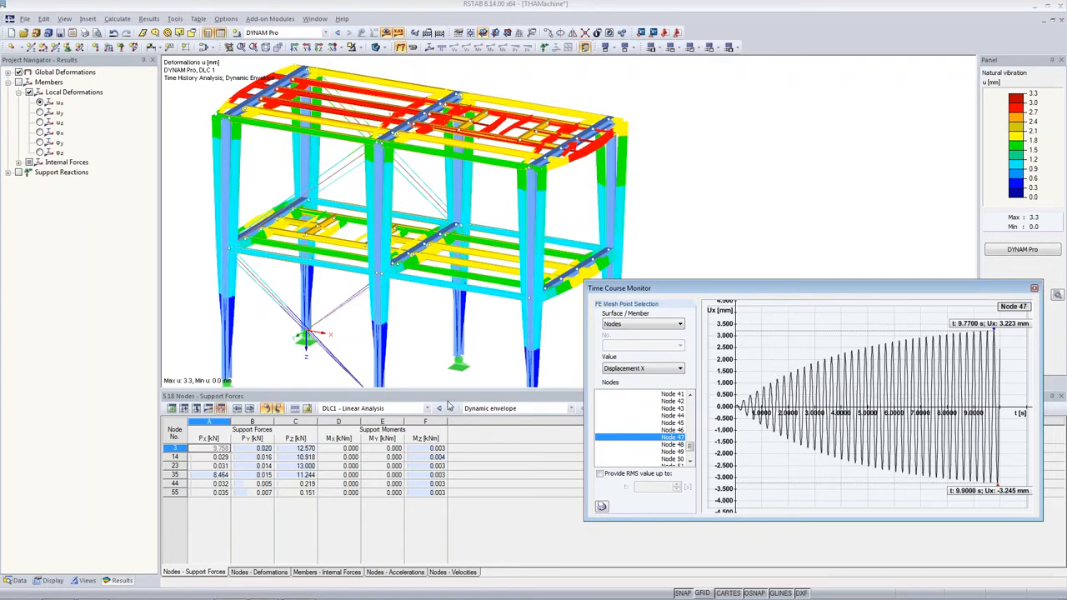
# Plot the time course of normal force N in diagonal member 23 at the 6.403 m location.
pyautogui.click(337, 313)
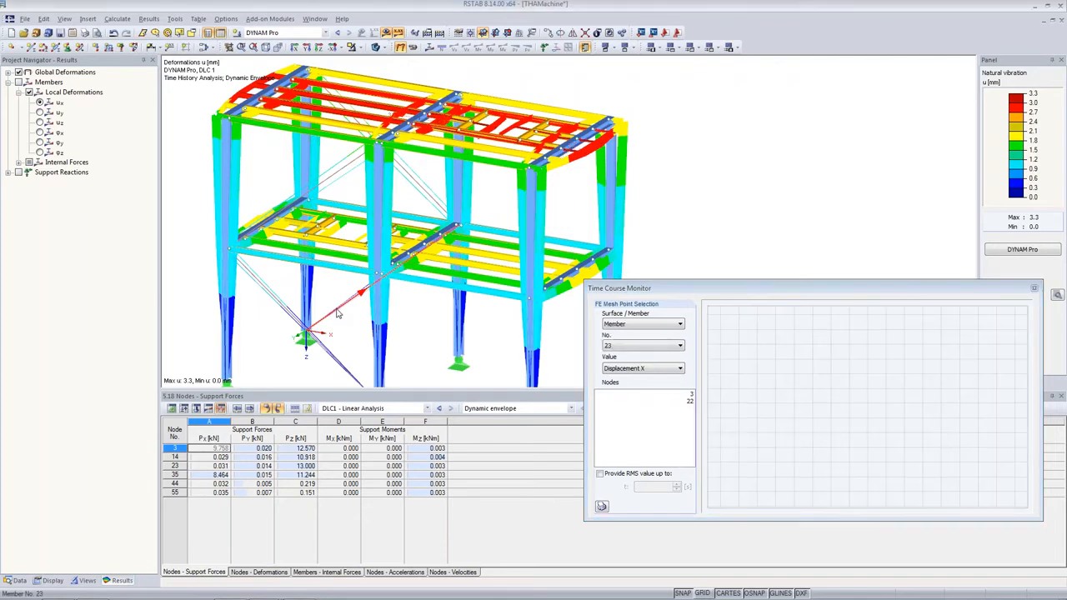
pyautogui.click(652, 369)
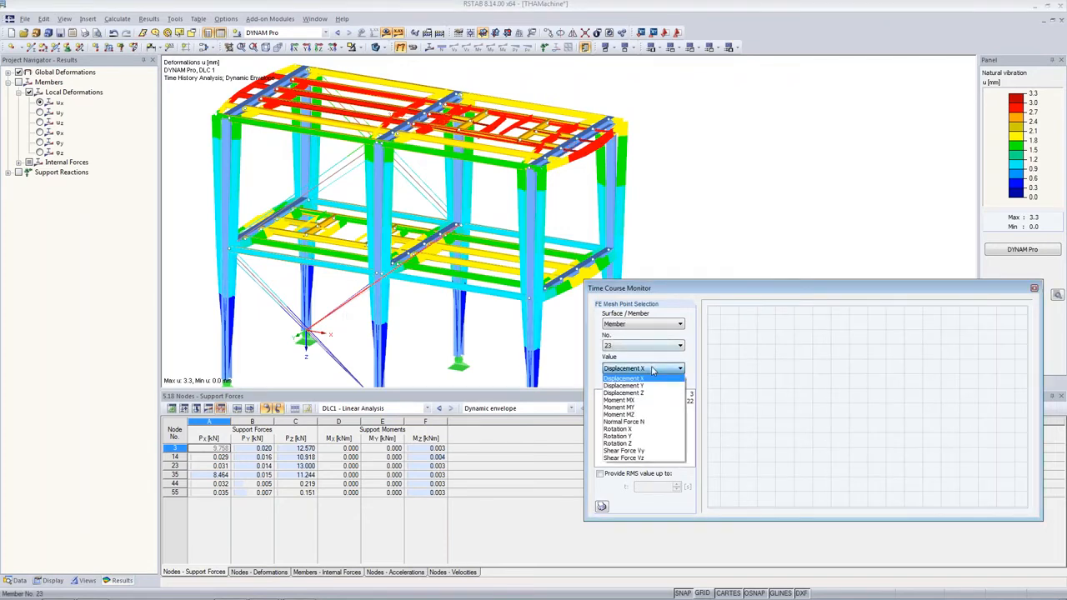
pyautogui.click(676, 420)
pyautogui.click(679, 401)
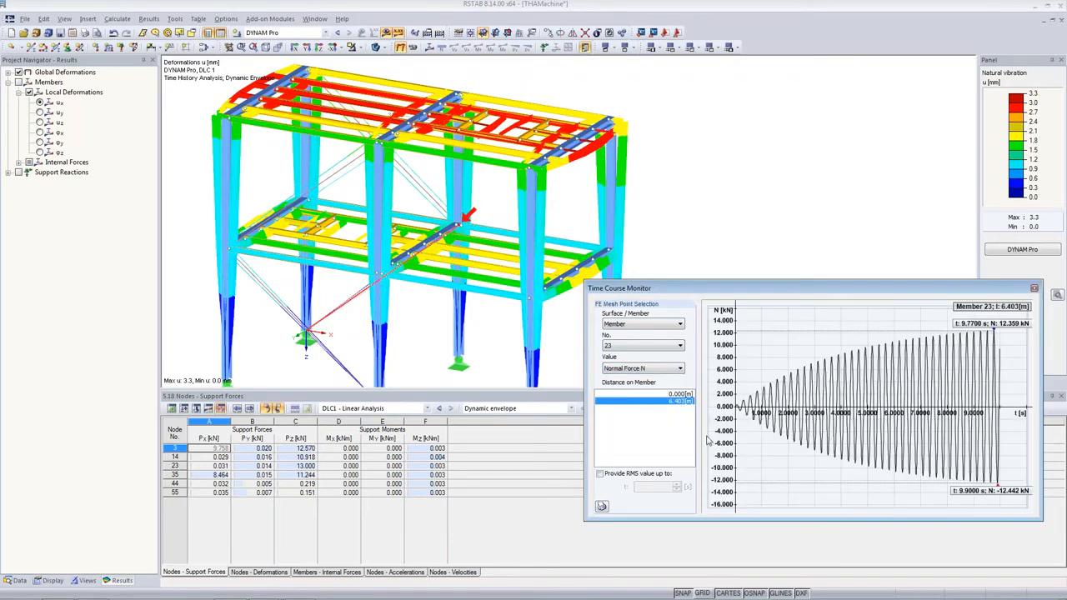
# Create a new load case LC5 with the description "Deactivate Tension +X".
pyautogui.moveTo(739, 429)
pyautogui.click(206, 47)
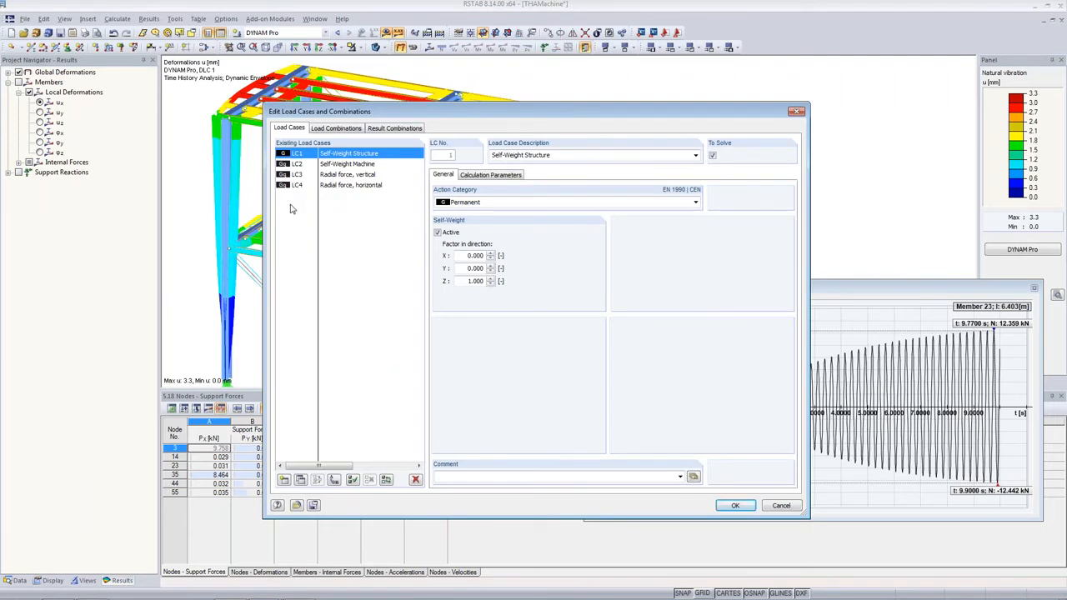
pyautogui.click(284, 480)
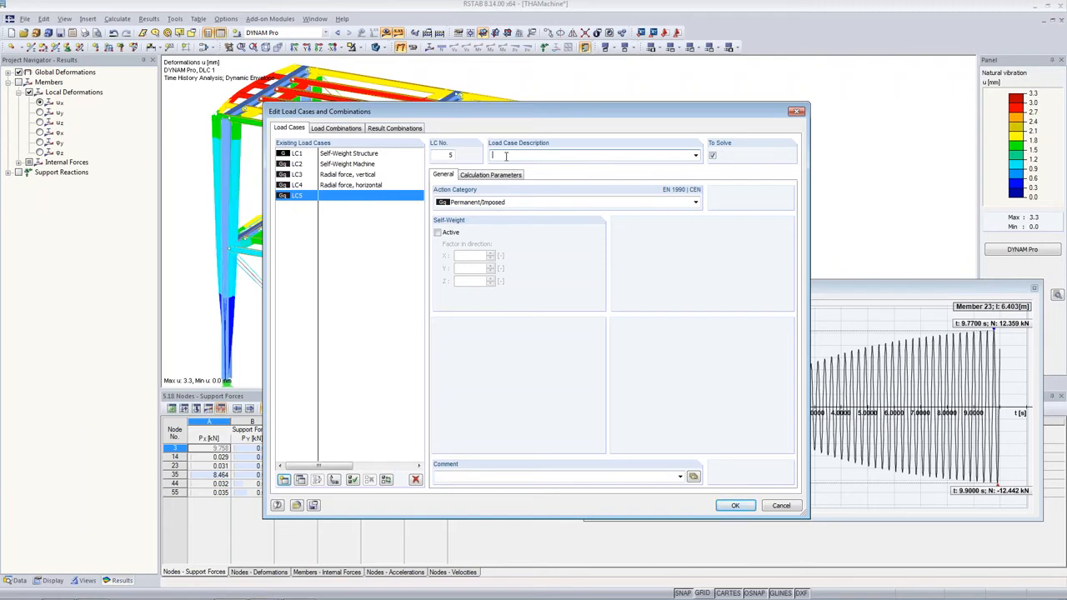
pyautogui.write('Deactivate Tension +x')
# Enable stiffness modification for LC5, activate the deactivation of members, and start picking the members in the model.
pyautogui.click(472, 176)
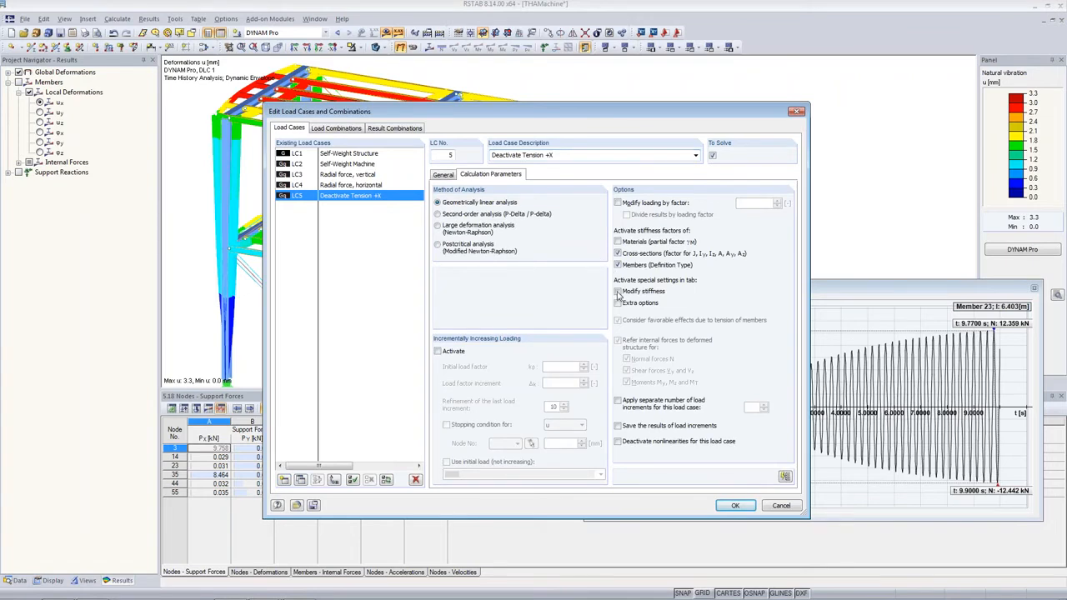
pyautogui.click(618, 292)
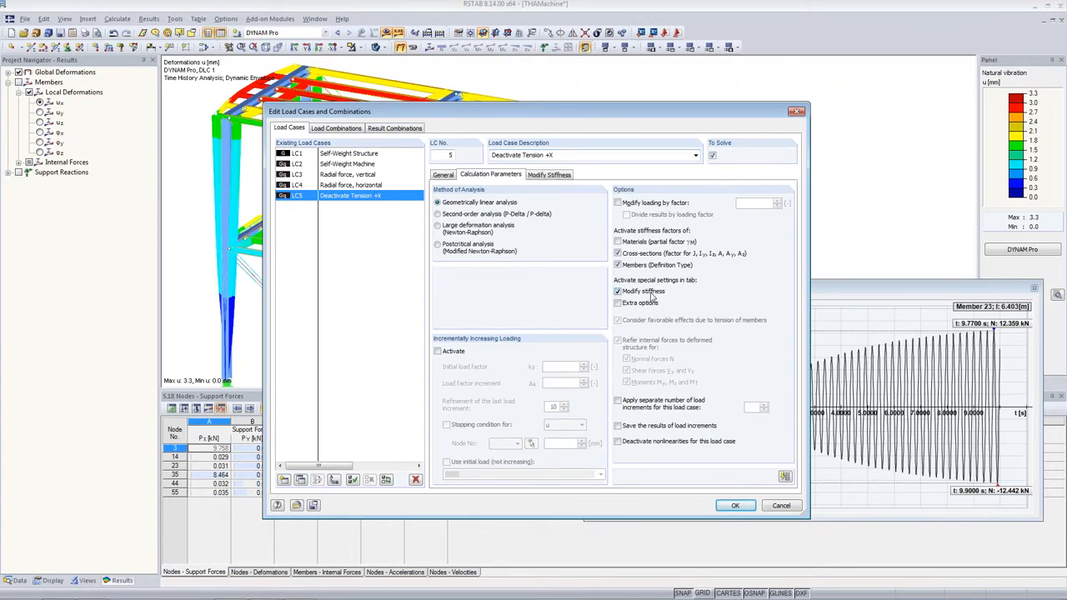
pyautogui.click(557, 176)
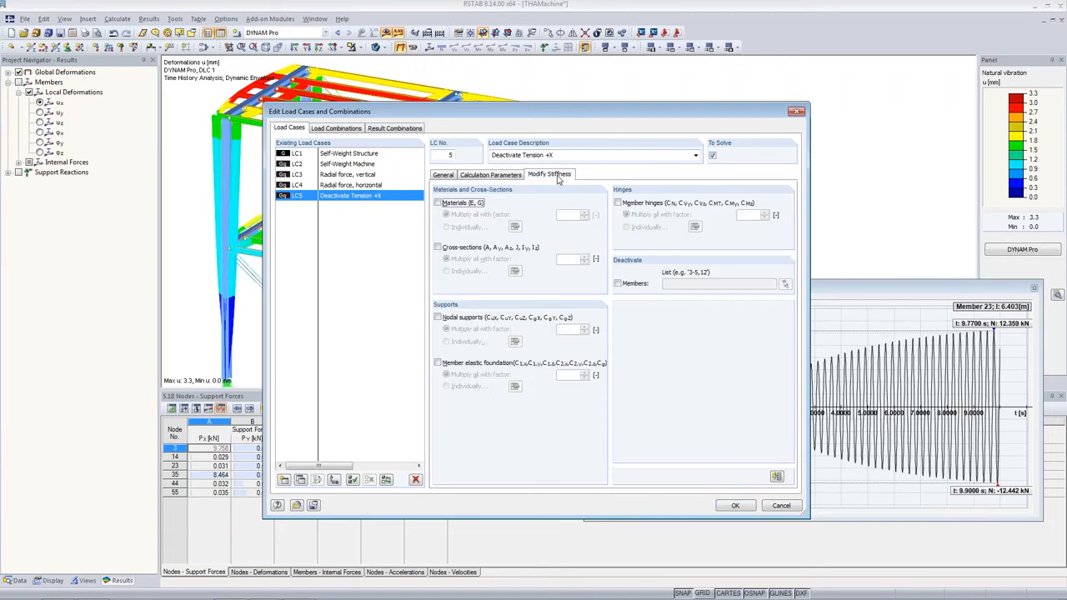
pyautogui.click(618, 284)
pyautogui.click(784, 286)
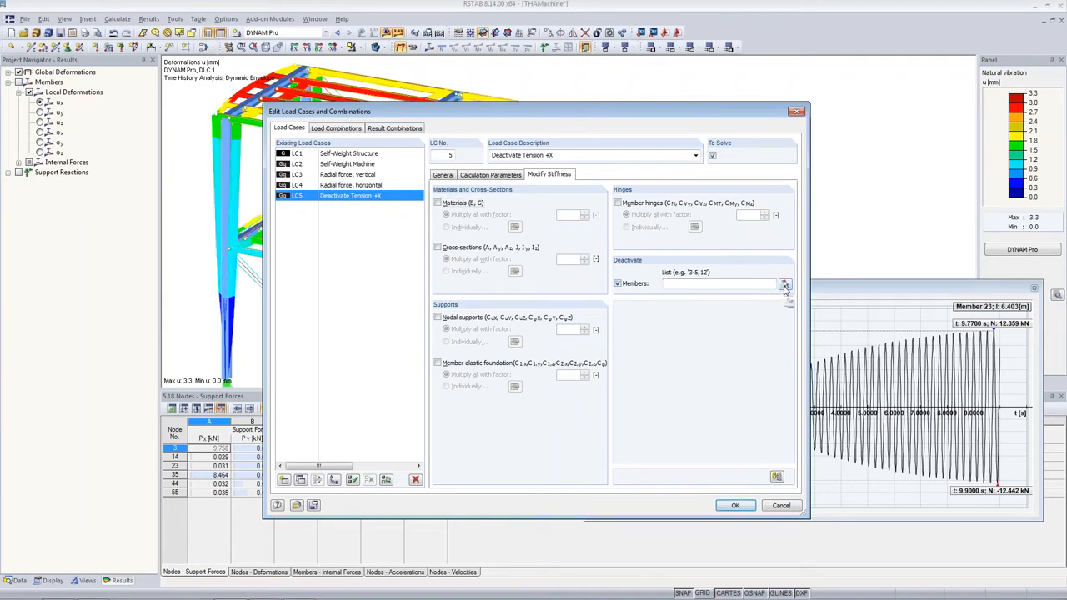
# Display mode shape 6 of natural vibration case NVC1 in the model.
pyautogui.click(350, 408)
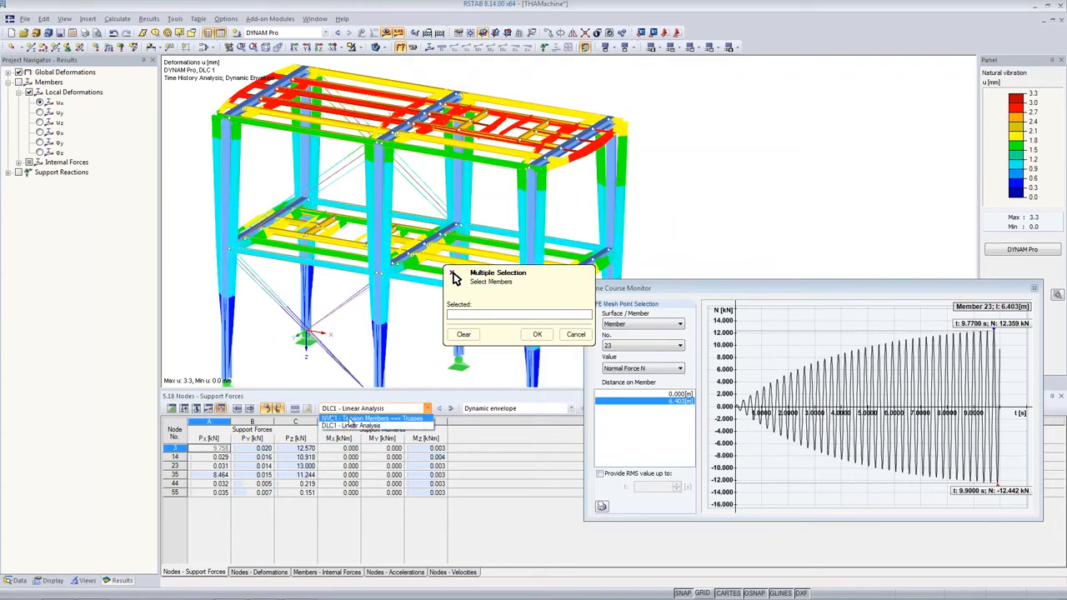
pyautogui.click(350, 419)
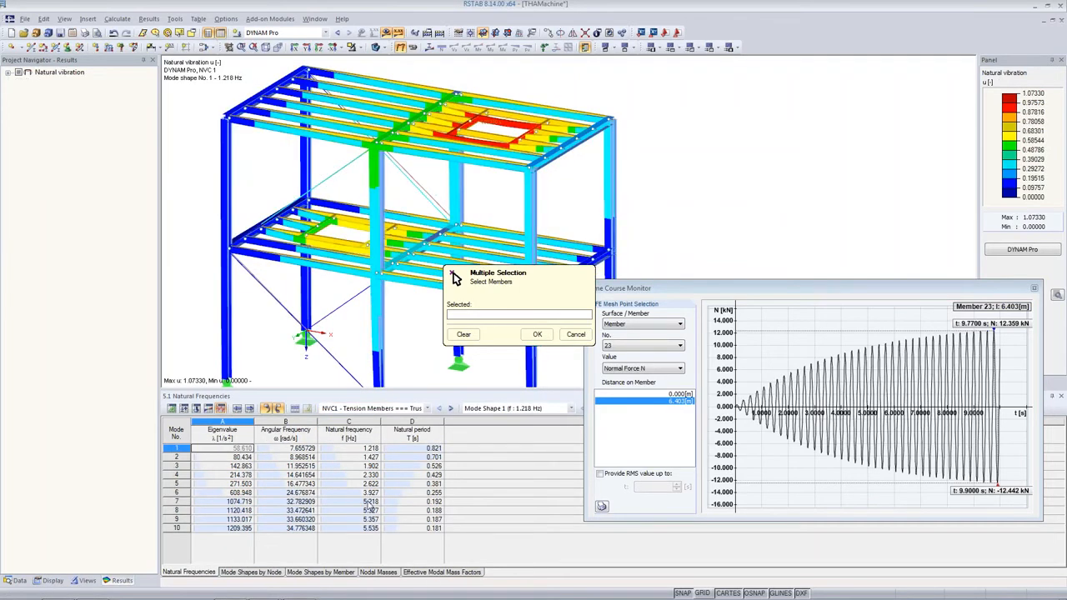
pyautogui.click(352, 485)
pyautogui.click(352, 492)
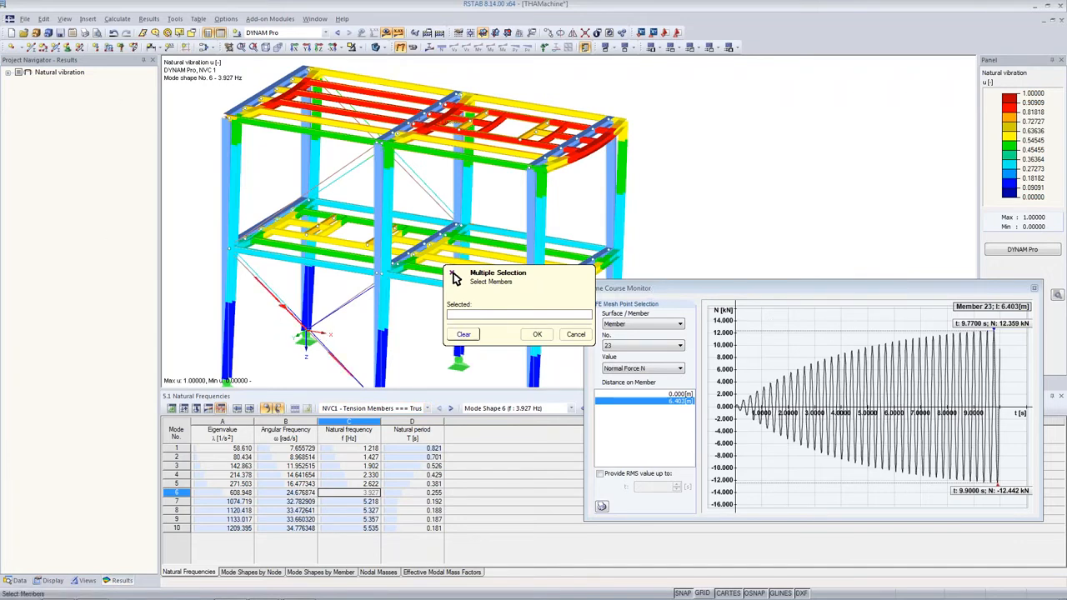
# Pick diagonal members 34 and 21 as the members to deactivate and save load case LC5.
pyautogui.click(278, 300)
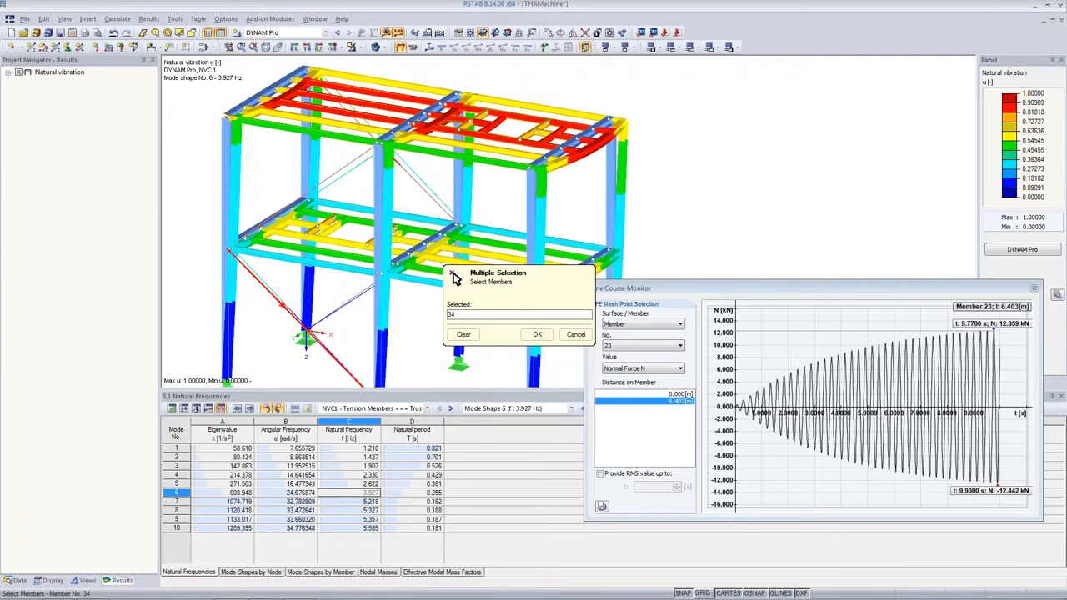
pyautogui.click(421, 182)
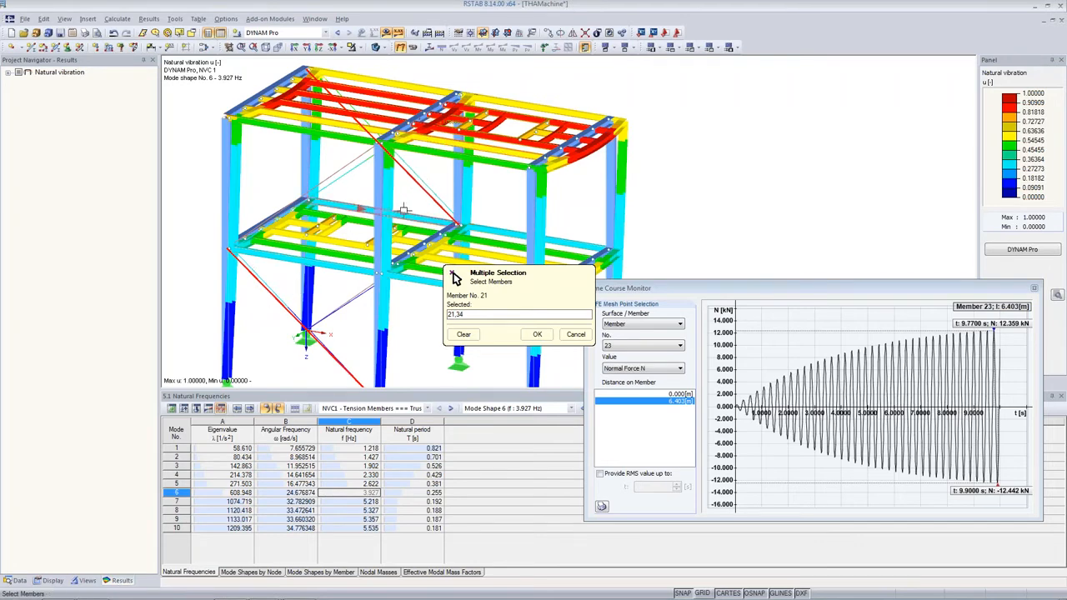
pyautogui.click(537, 334)
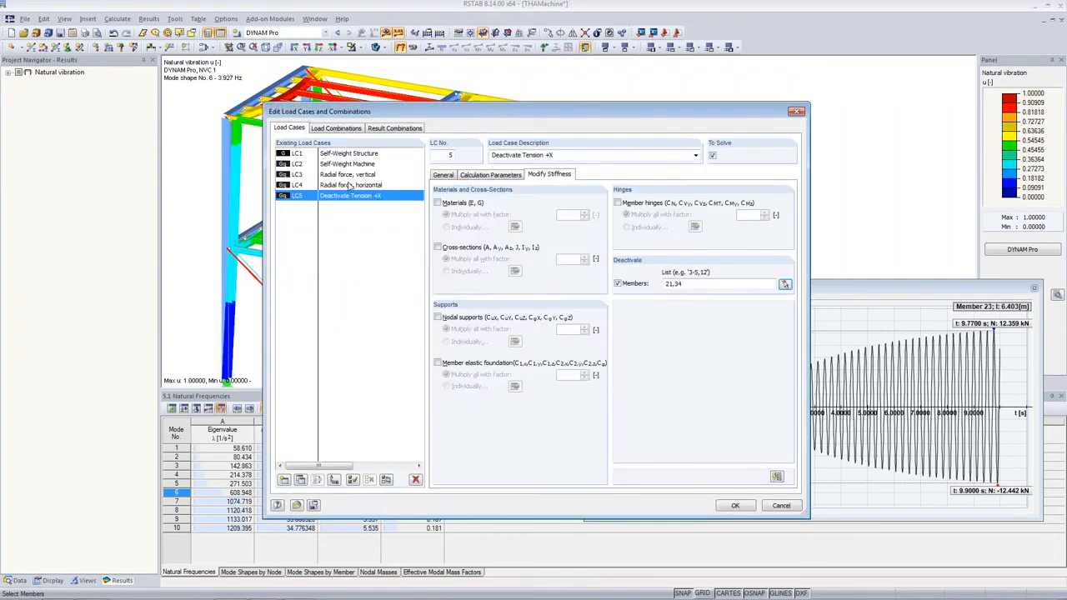
pyautogui.click(731, 506)
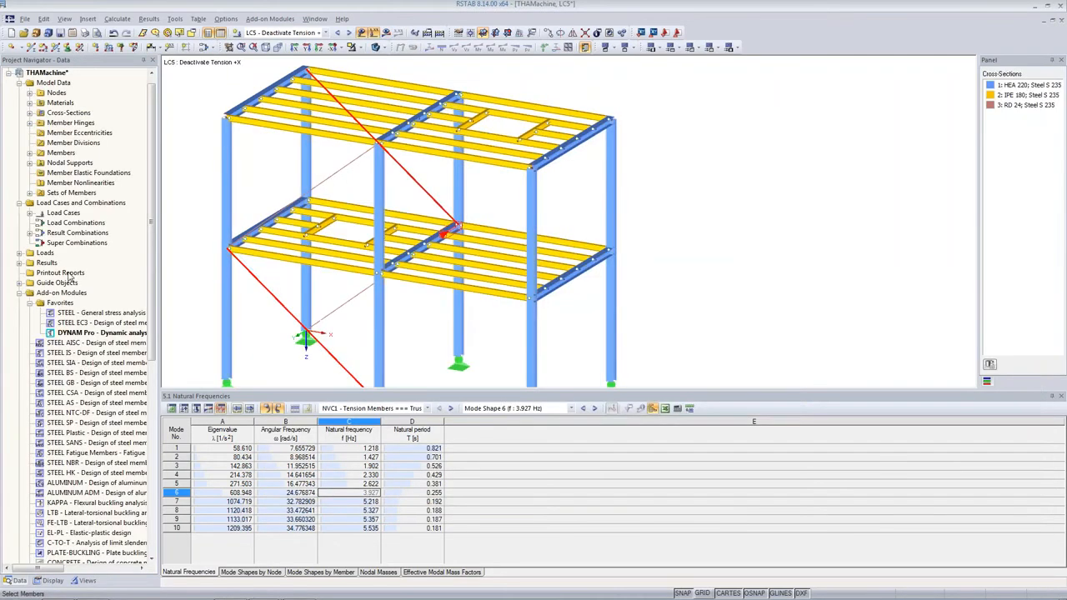
# In the DYNAM Pro input data, copy natural vibration case NVC1 and describe the copy as "Failure tension members +X".
pyautogui.doubleClick(94, 333)
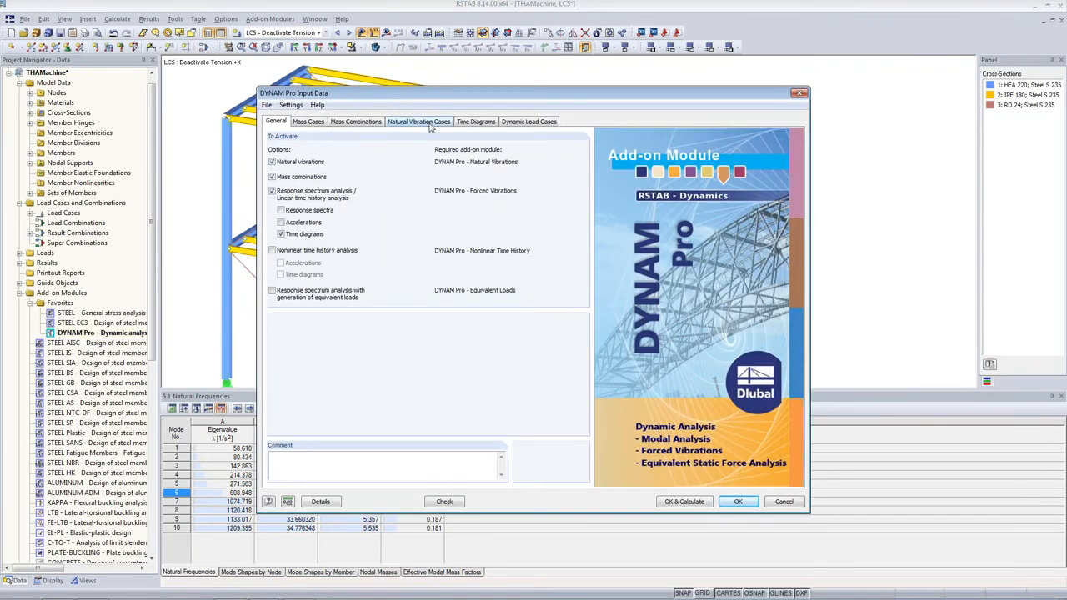
pyautogui.click(426, 121)
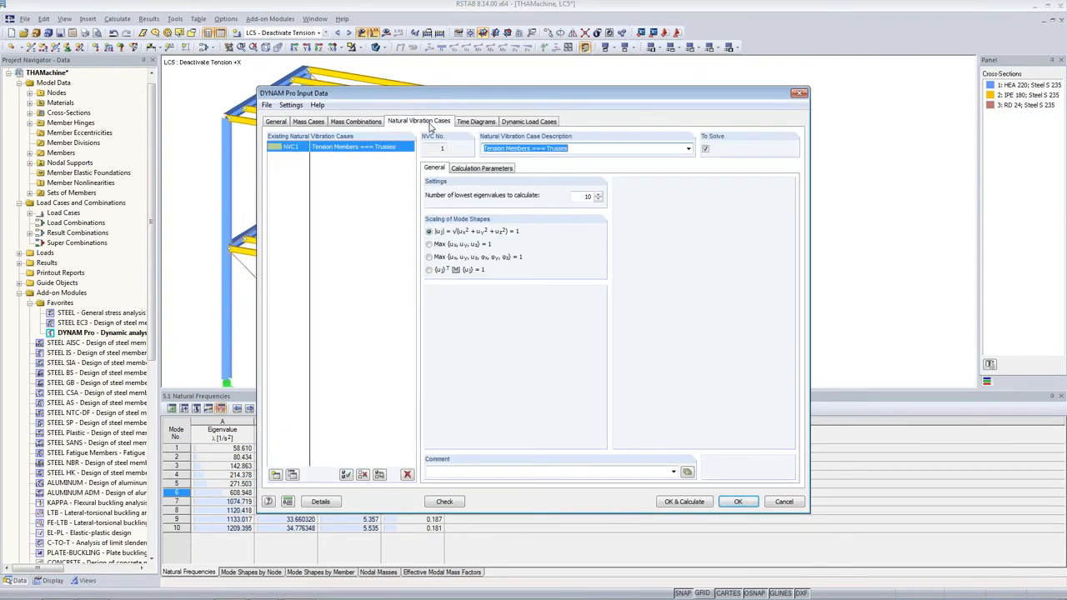
pyautogui.click(467, 167)
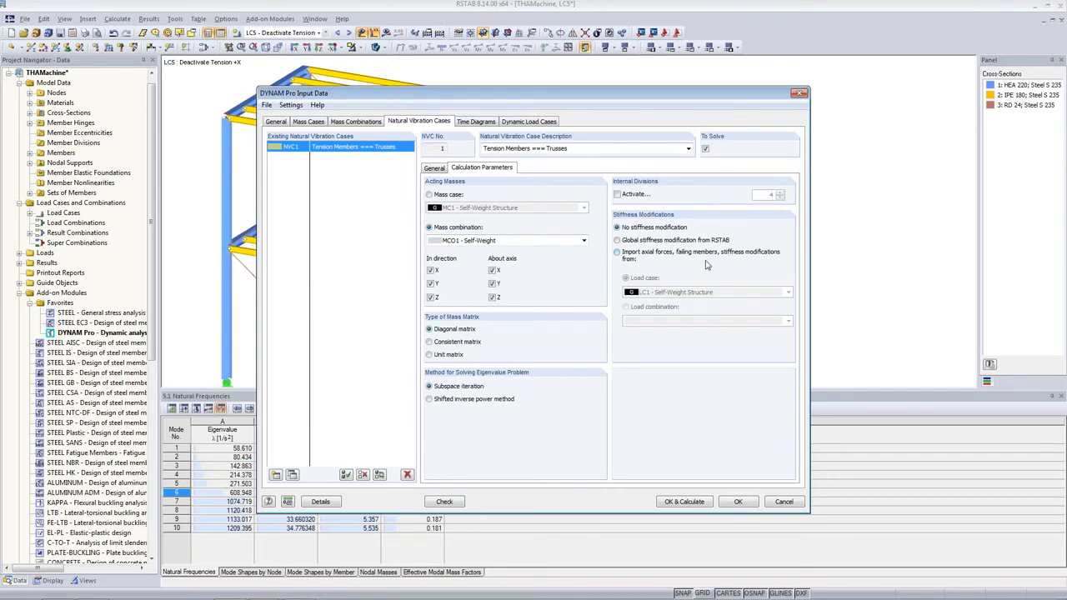
pyautogui.click(291, 475)
pyautogui.moveTo(561, 151); pyautogui.dragTo(483, 148)
pyautogui.write('Fail')
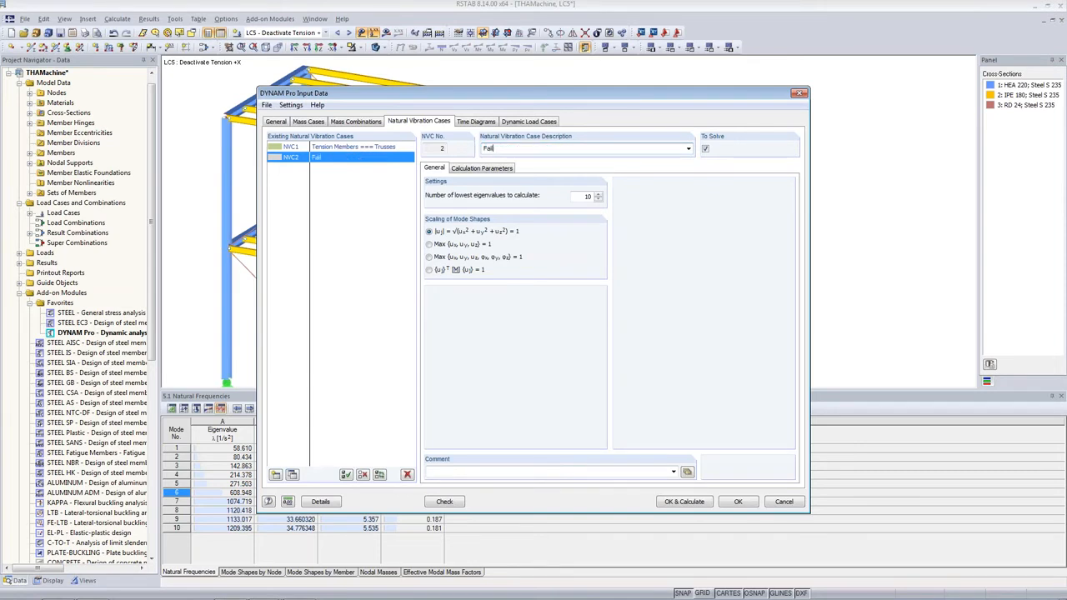
pyautogui.write('ure tension members +X')
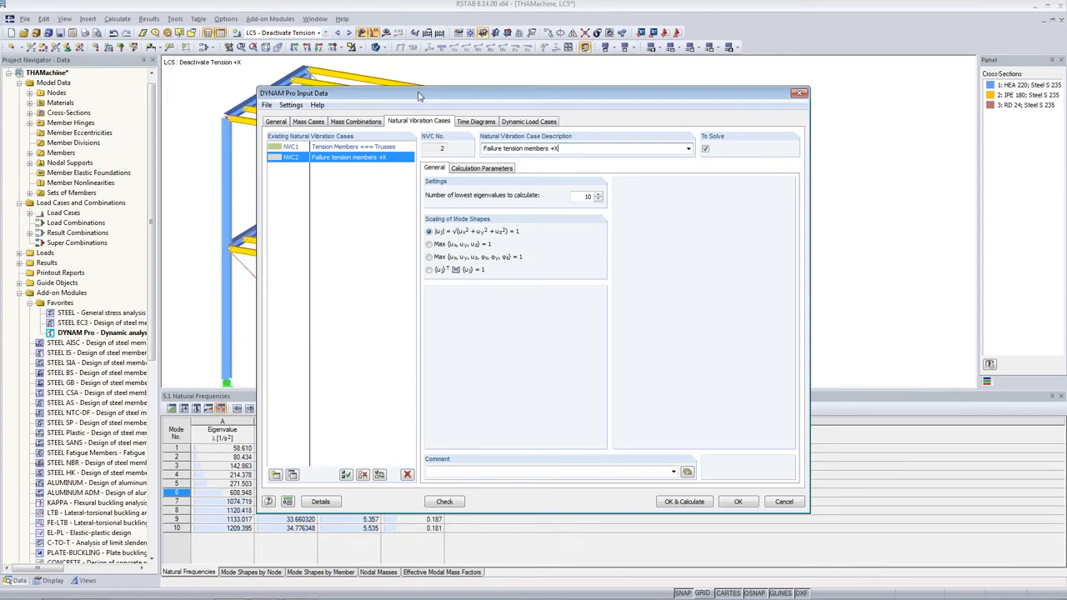
# Import axial forces, failing members and stiffness modifications for NVC2 from load case LC5 - Deactivate Tension +X, and run the calculation.
pyautogui.moveTo(419, 96); pyautogui.dragTo(652, 118)
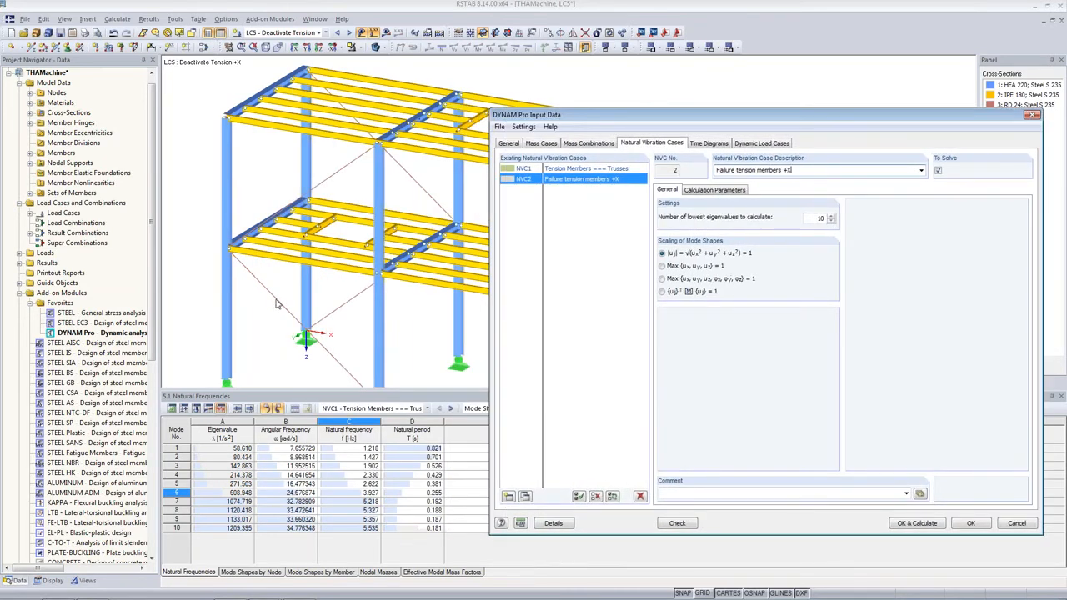
pyautogui.moveTo(670, 118); pyautogui.dragTo(511, 109)
pyautogui.click(554, 179)
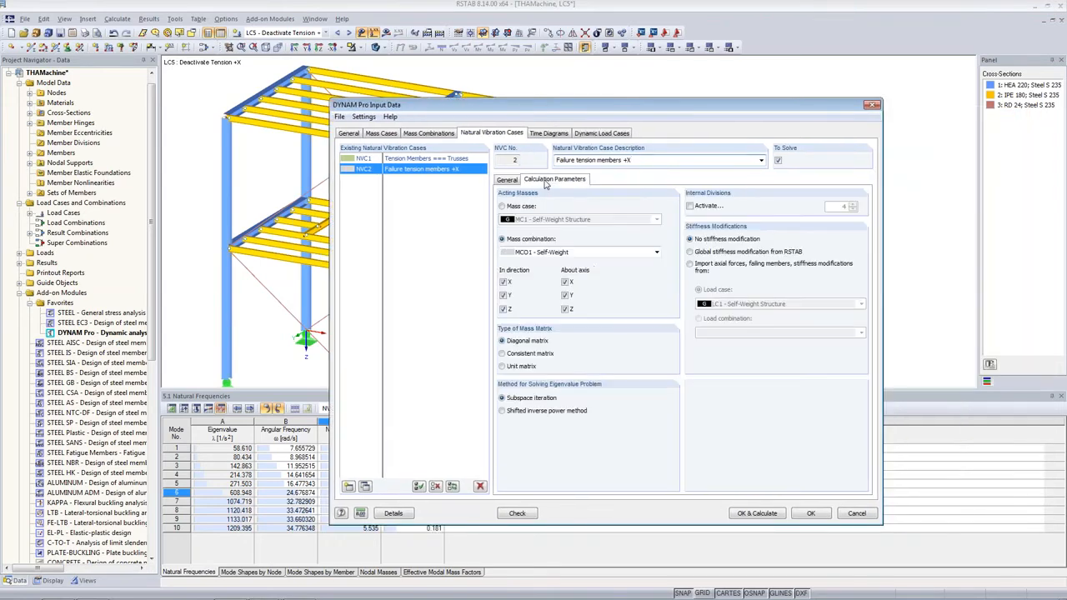
pyautogui.click(690, 264)
pyautogui.click(772, 304)
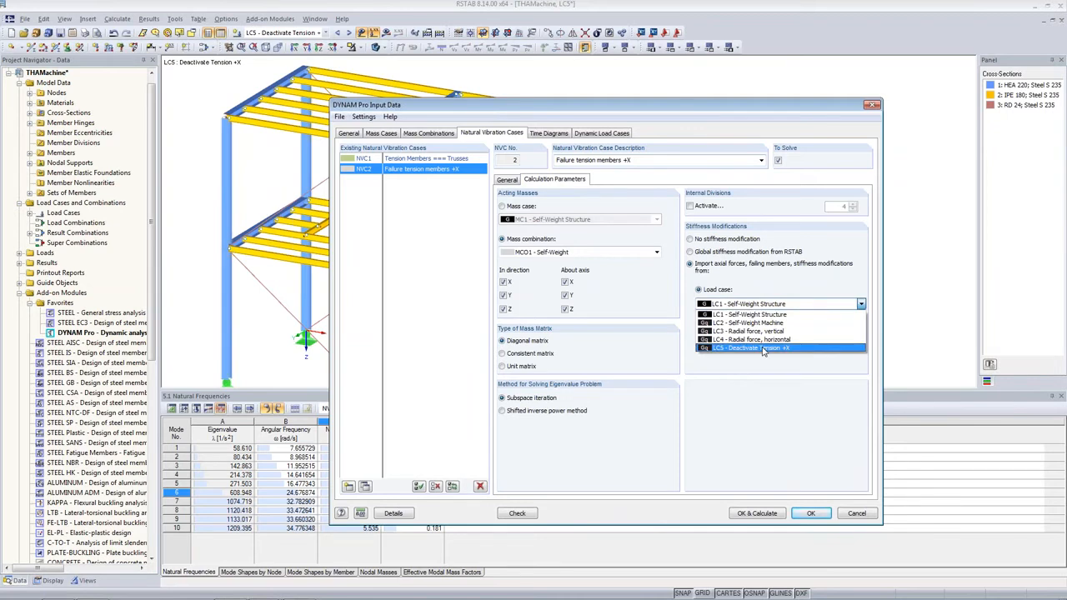
pyautogui.click(763, 348)
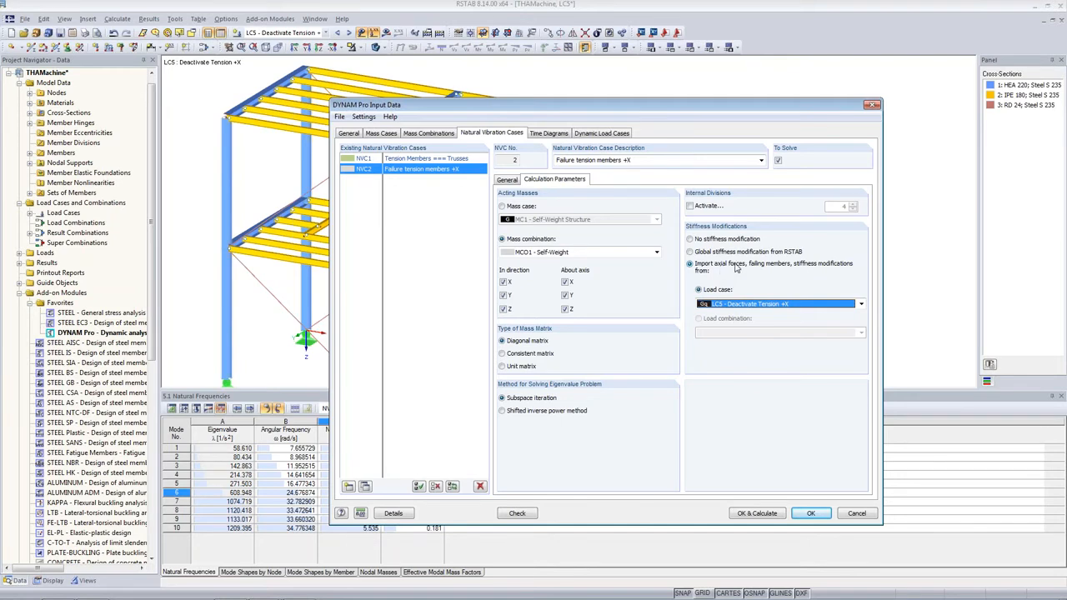
pyautogui.click(754, 514)
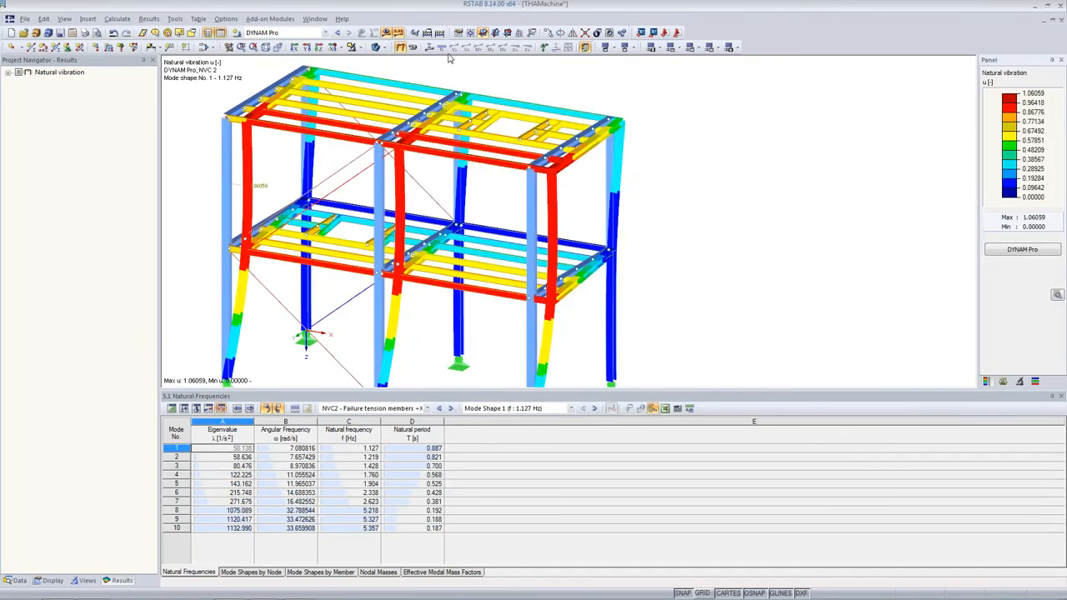
# Shrink the results table to enlarge the model view and compare mode shapes 2 and 1 of NVC2.
pyautogui.moveTo(427, 395); pyautogui.dragTo(423, 437)
pyautogui.doubleClick(423, 434)
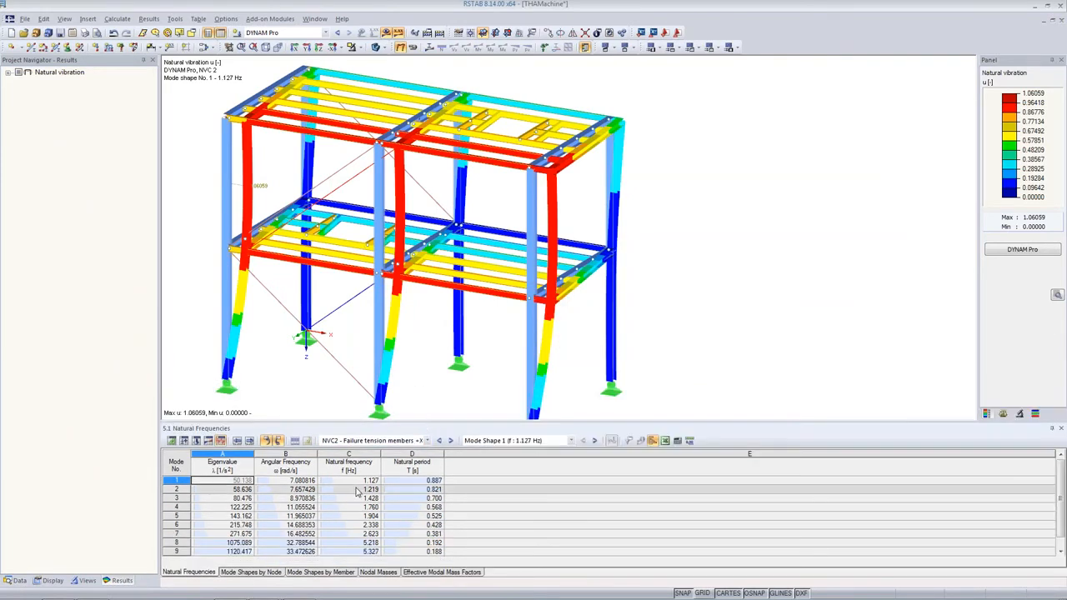
pyautogui.click(357, 490)
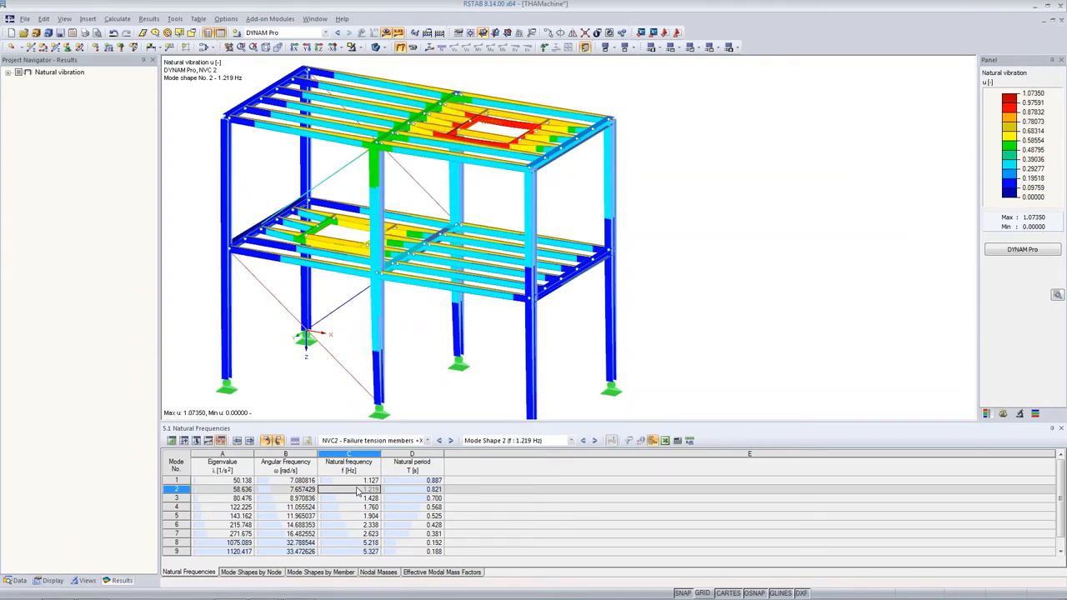
pyautogui.click(357, 482)
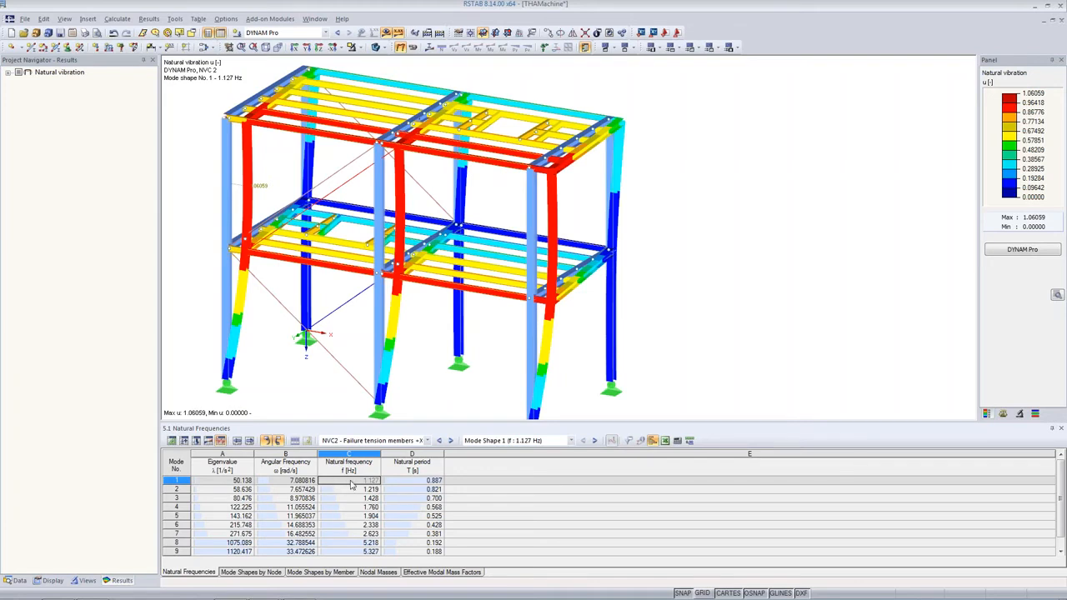
# Examine the effective modal mass factors of NVC2 for modes 2 and 1 in Y and X, and return to the first natural frequency.
pyautogui.click(450, 574)
pyautogui.click(570, 490)
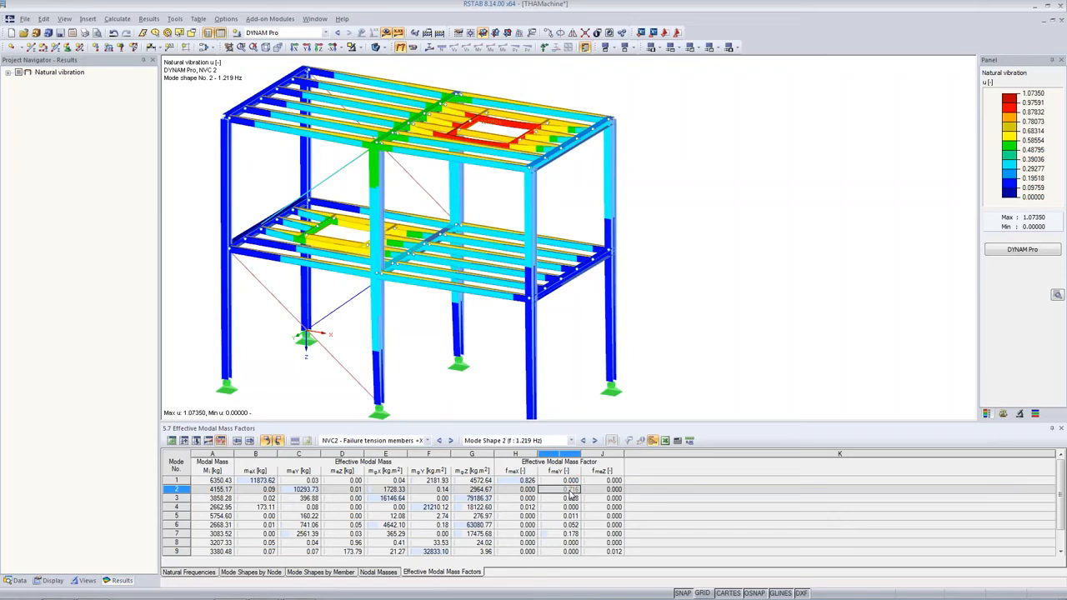
pyautogui.click(517, 483)
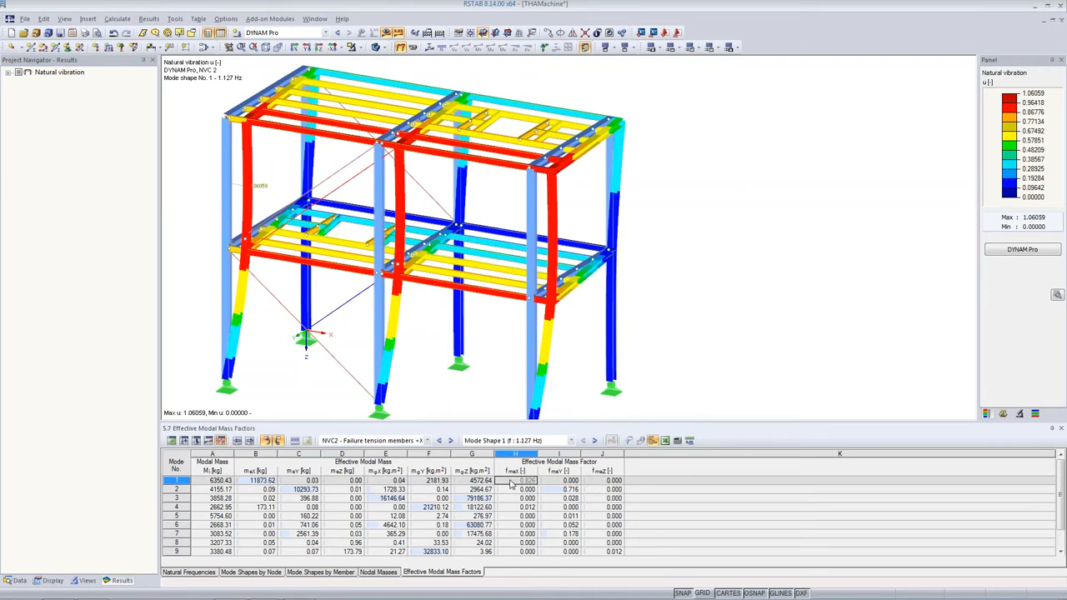
pyautogui.click(191, 572)
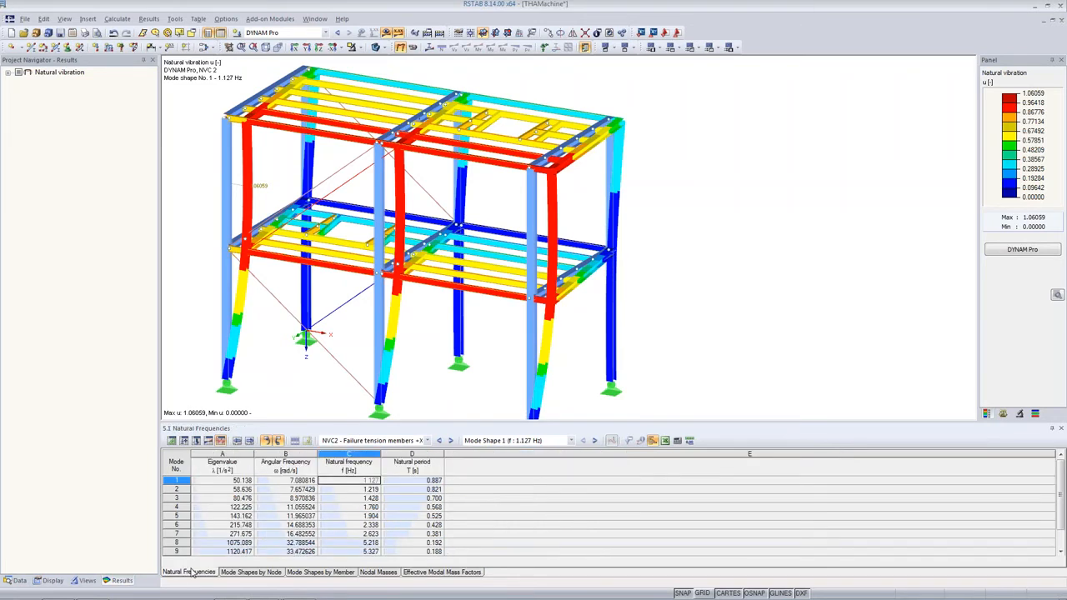
pyautogui.click(367, 479)
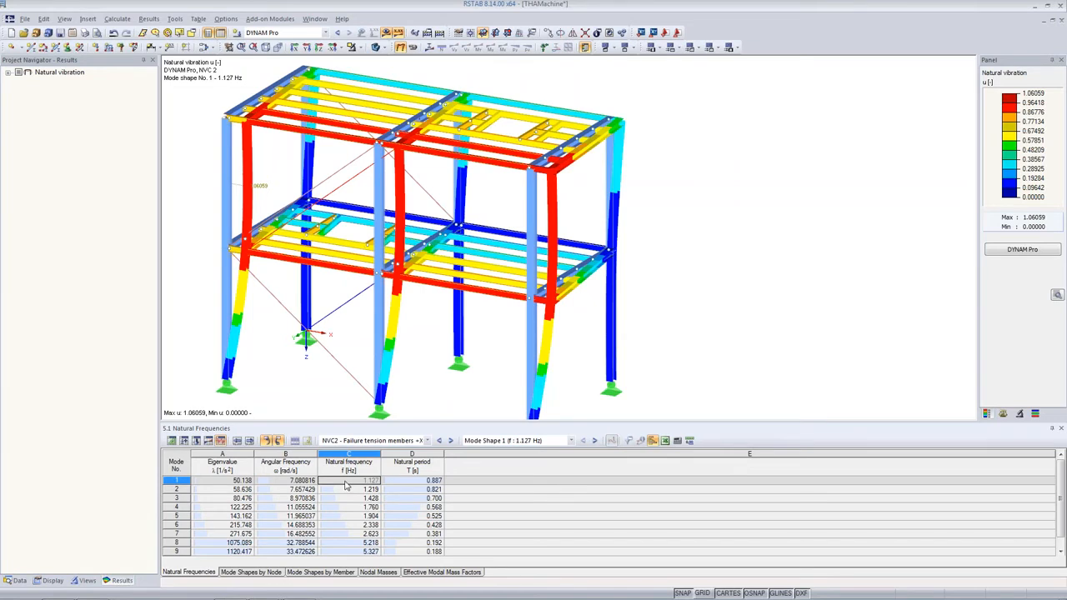
# Activate nonlinear time history analysis with time diagrams in the DYNAM Pro input data and check the defined time diagrams.
pyautogui.click(18, 580)
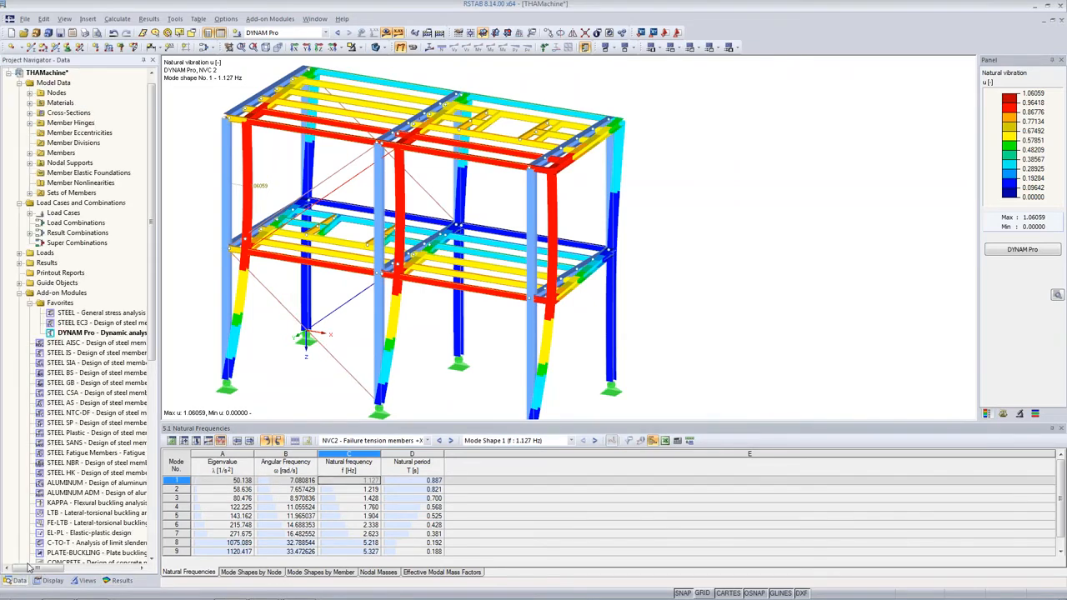
pyautogui.doubleClick(101, 333)
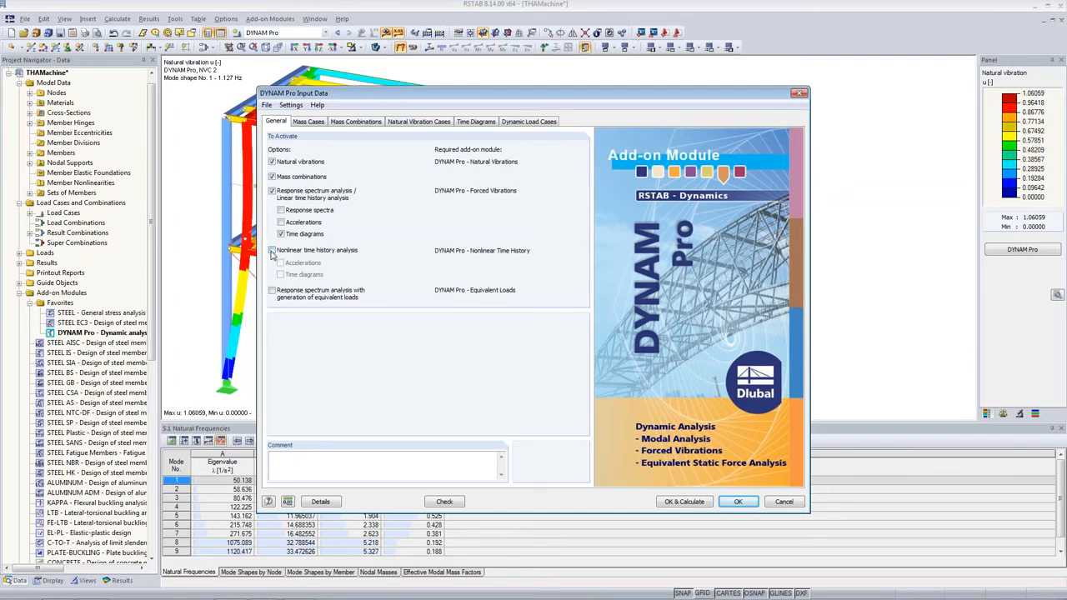
pyautogui.click(271, 252)
pyautogui.click(280, 275)
pyautogui.click(479, 123)
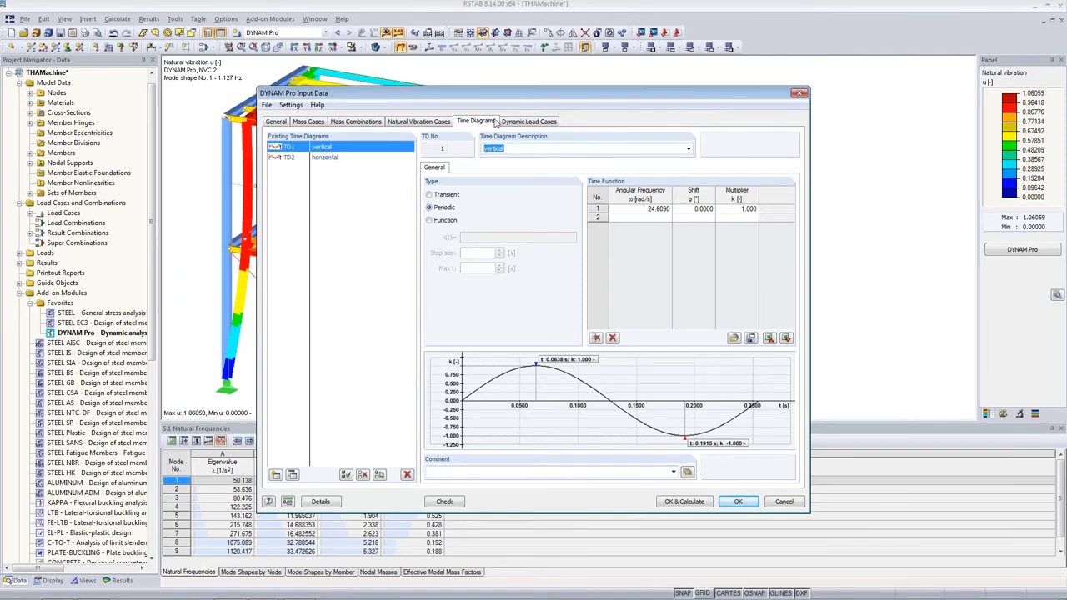
# Duplicate the dynamic load case Linear Analysis, rename the copy Nonlinear Analysis, and set its method to explicit analysis.
pyautogui.click(549, 125)
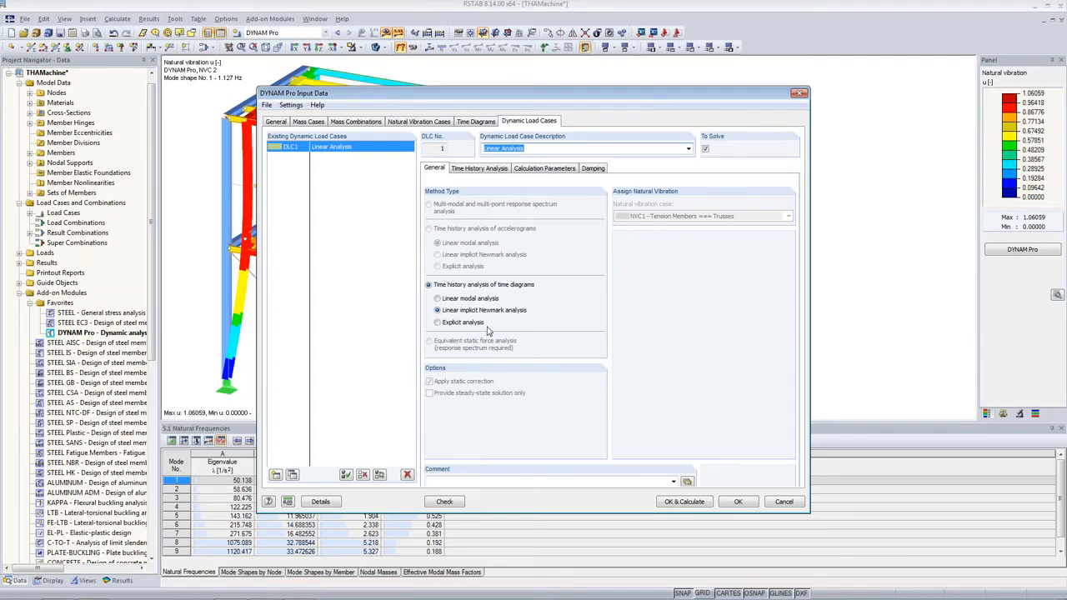
pyautogui.click(292, 474)
pyautogui.click(485, 149)
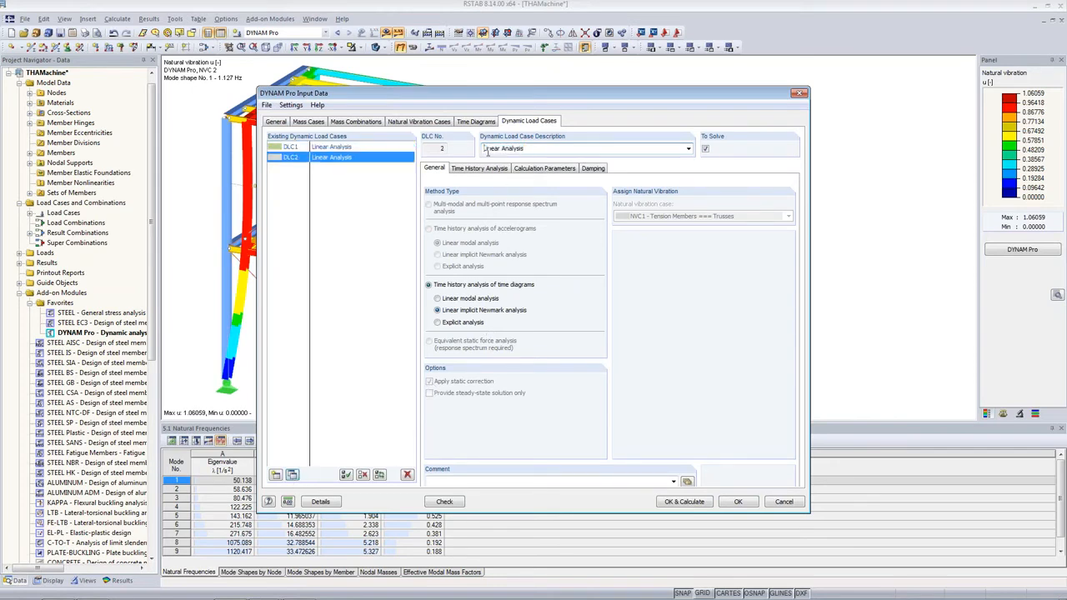
pyautogui.press('Delete')
pyautogui.write('Nonl')
pyautogui.click(437, 323)
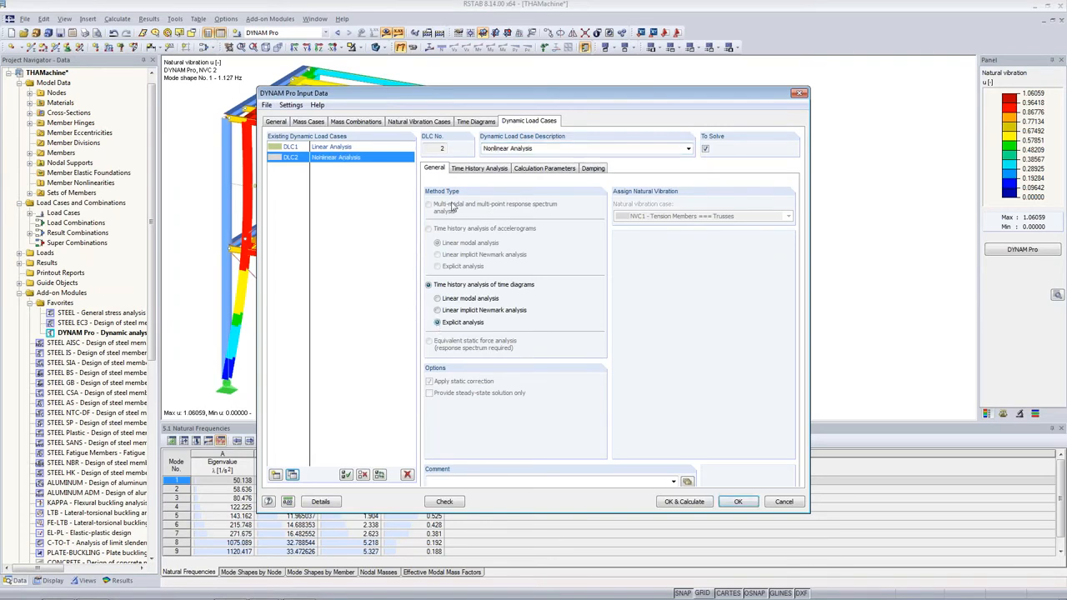
# Review the nonlinear load case's time history settings and check the maximum natural frequency in the calculation details, leaving them without changes.
pyautogui.click(491, 169)
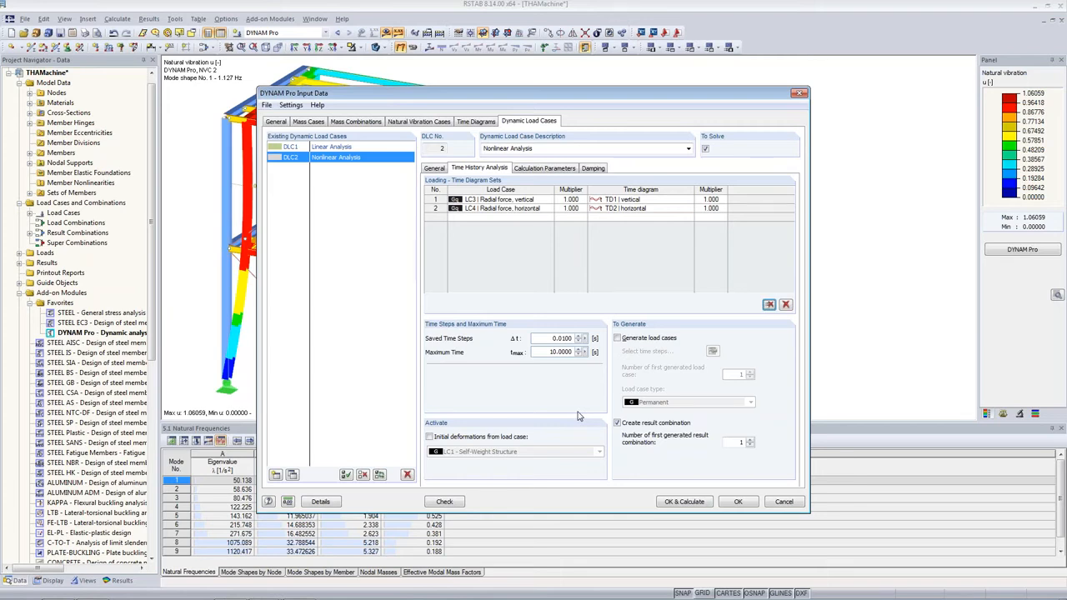
pyautogui.click(326, 501)
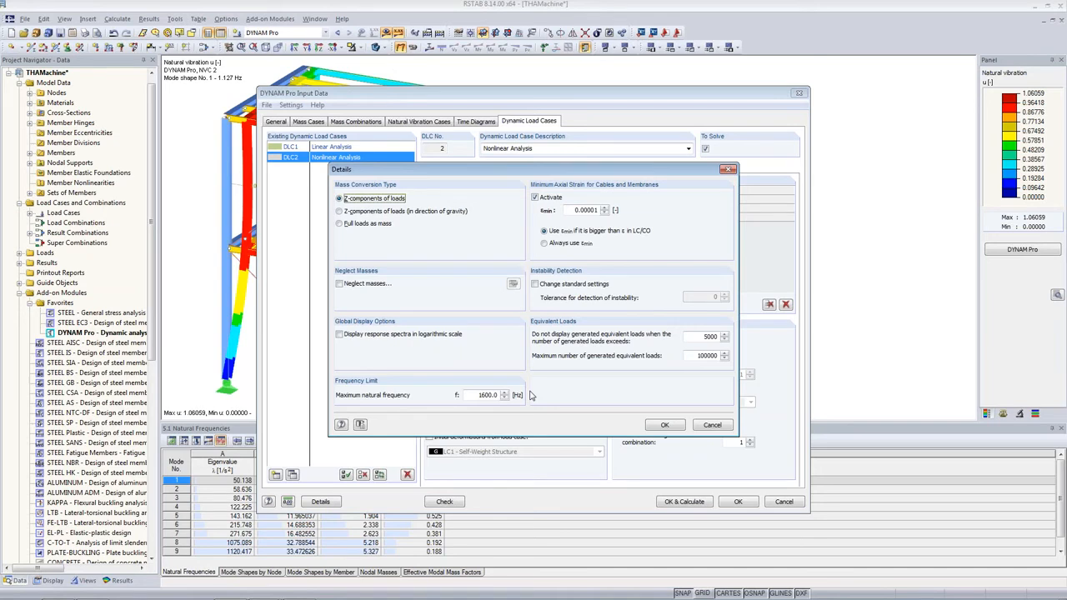
pyautogui.doubleClick(477, 395)
pyautogui.click(705, 426)
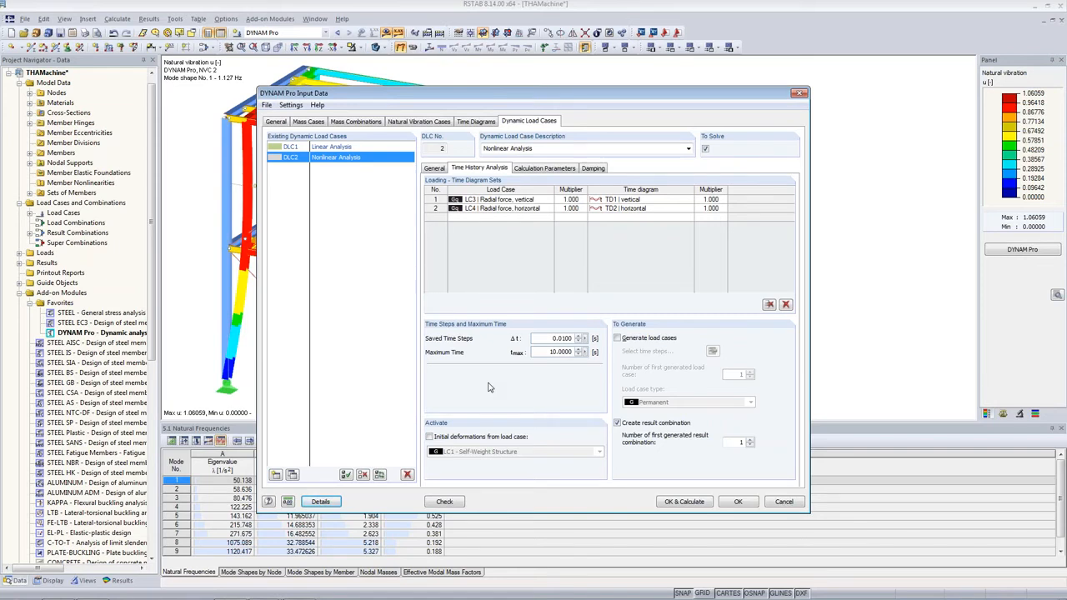
# Choose large deformation analysis (3rd order) for the nonlinear load case, check its Rayleigh damping, and run the calculation.
pyautogui.click(544, 169)
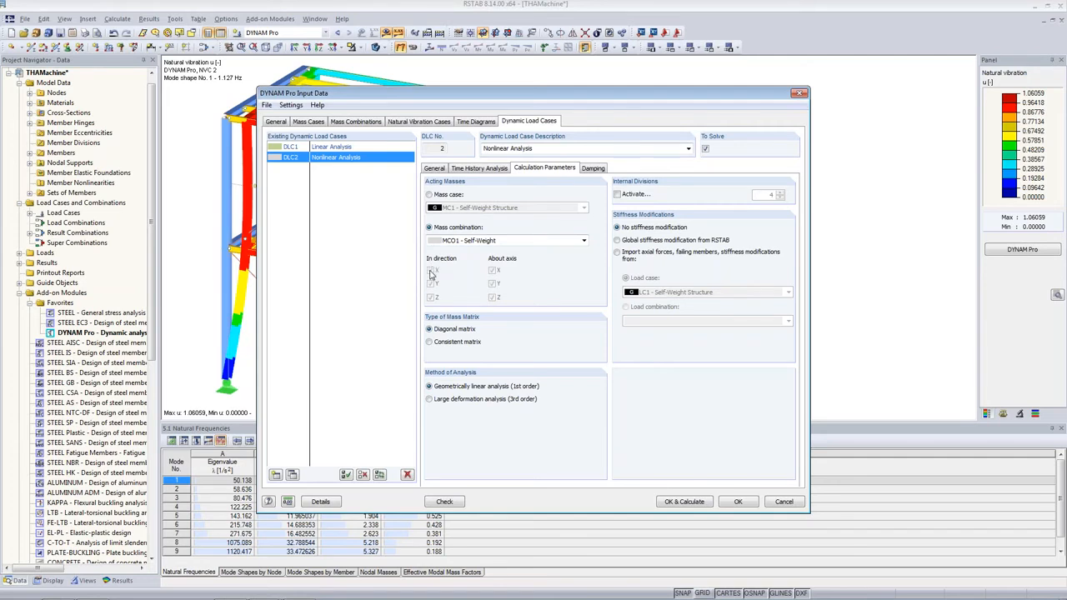
pyautogui.click(429, 399)
pyautogui.click(593, 168)
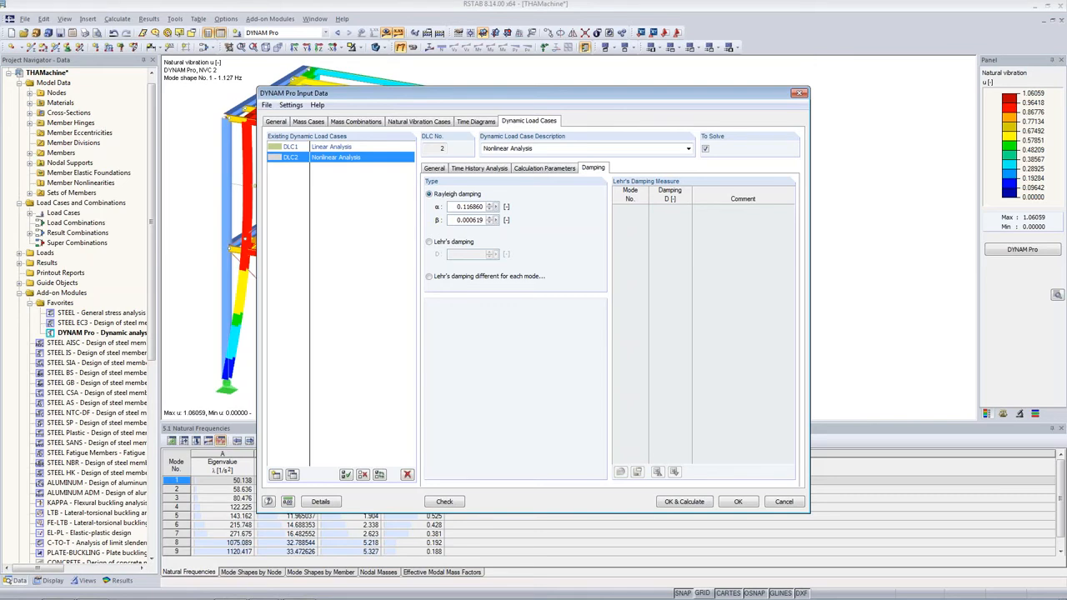
pyautogui.click(452, 220)
pyautogui.click(684, 502)
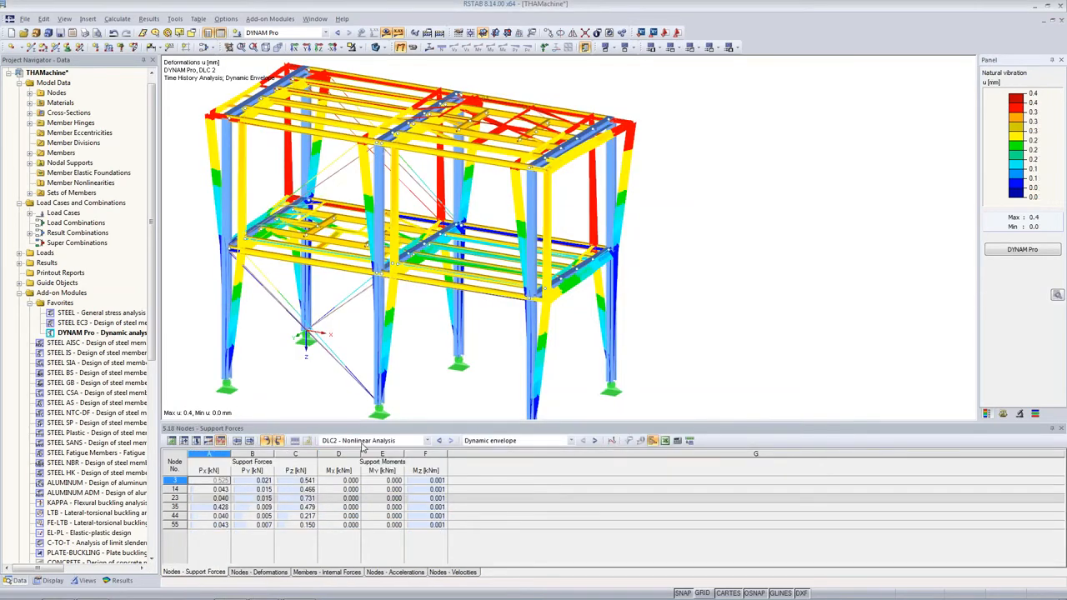
# Select the DLC2 - Nonlinear Analysis results and open the Time Course Monitor, placing it clear of the model.
pyautogui.click(362, 442)
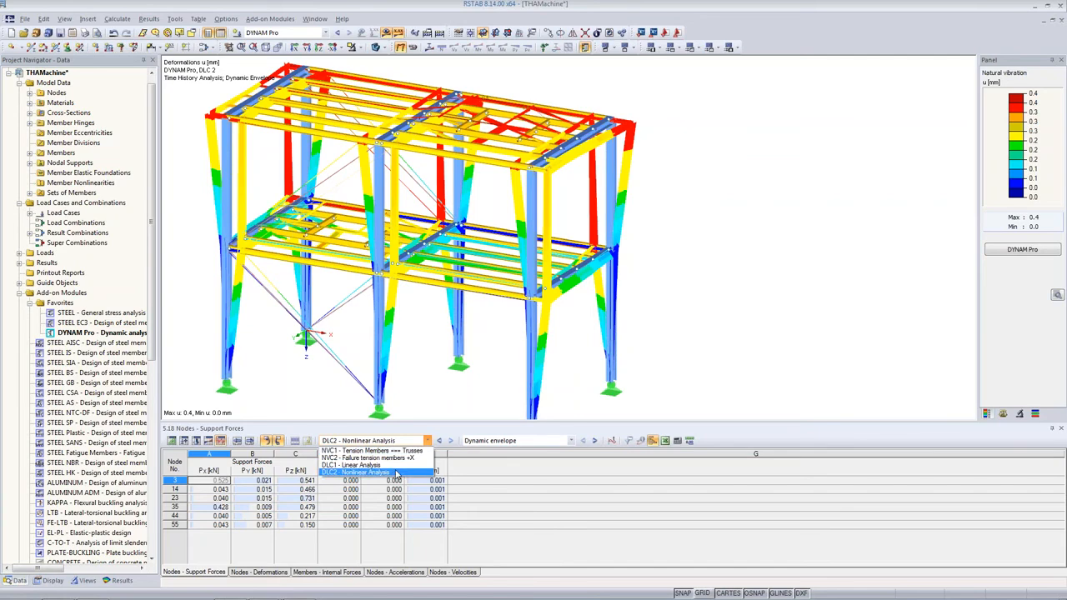
pyautogui.click(397, 473)
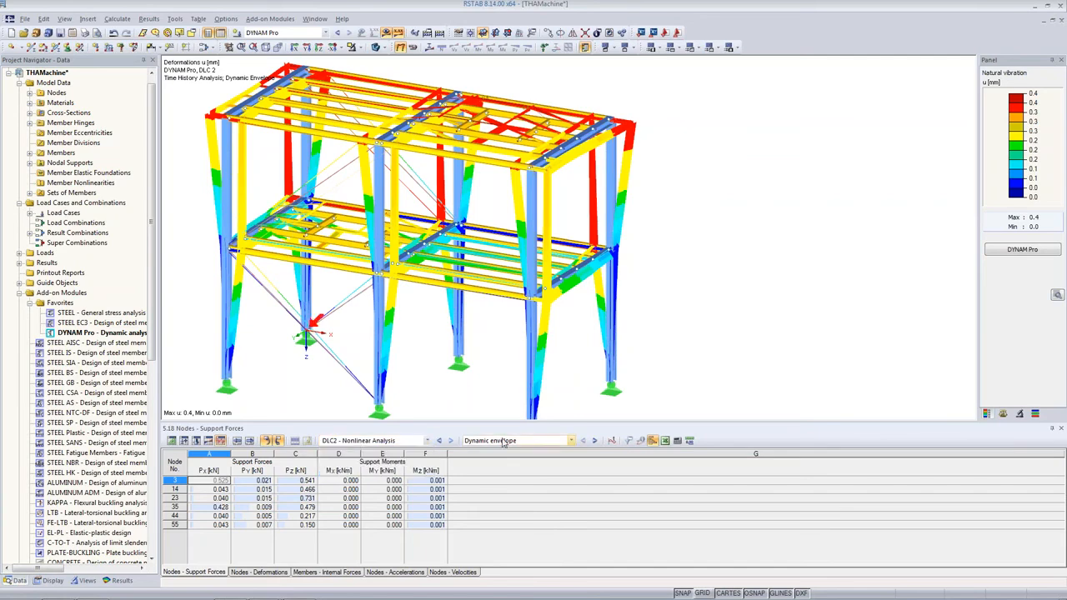
pyautogui.click(612, 440)
pyautogui.moveTo(397, 23); pyautogui.dragTo(991, 327)
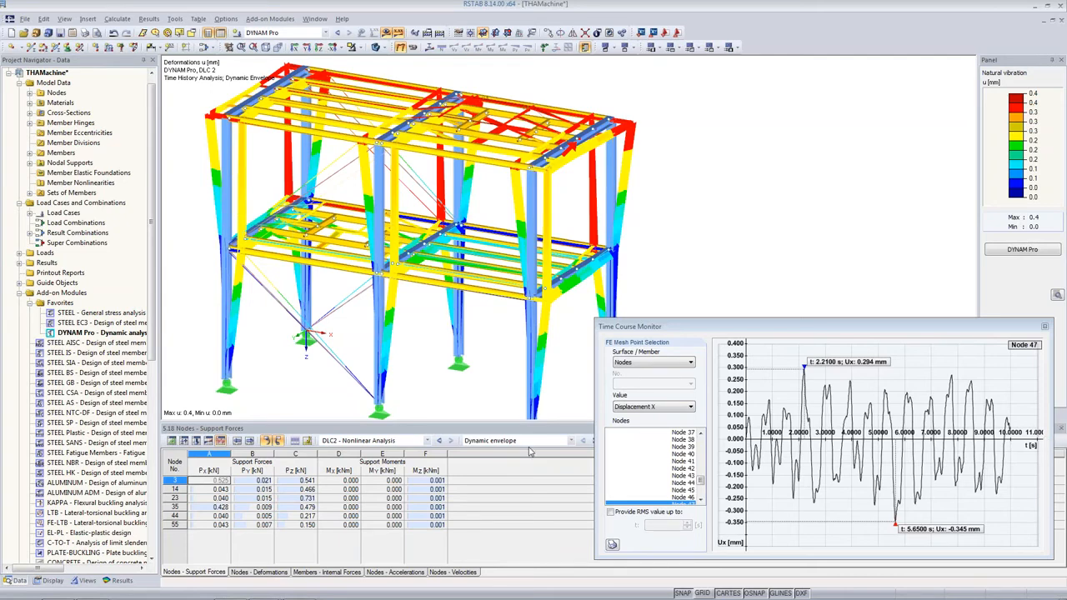
# Plot the normal force N over time for tension member 23 in the Time Course Monitor.
pyautogui.click(350, 308)
pyautogui.click(652, 407)
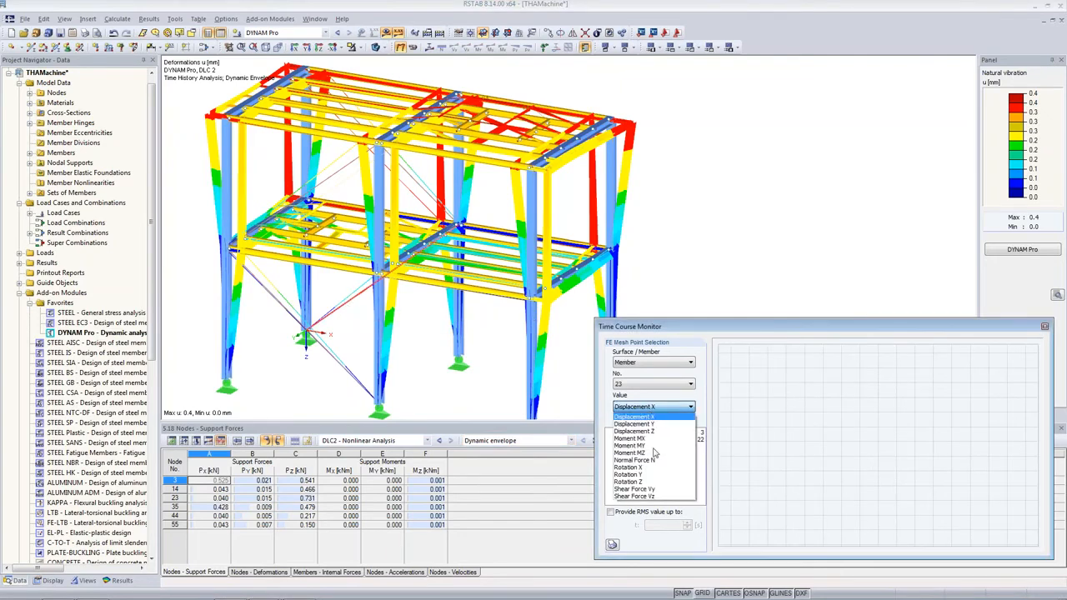
pyautogui.click(657, 460)
pyautogui.click(679, 440)
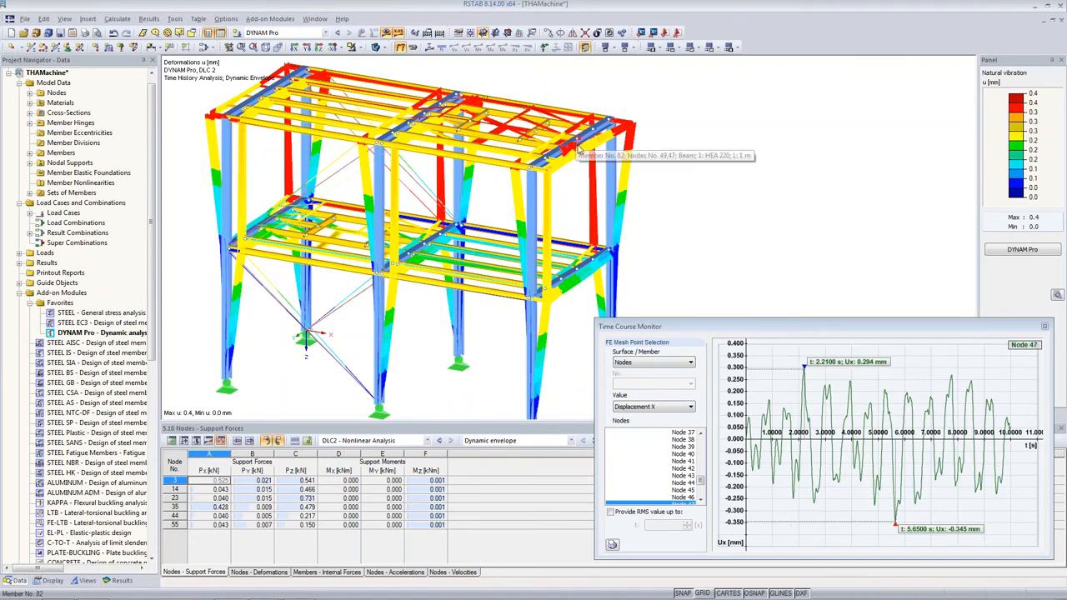
# Plot Acceleration X of node 47 and provide its RMS value up to 10 s.
pyautogui.scroll(-1, 658, 492)
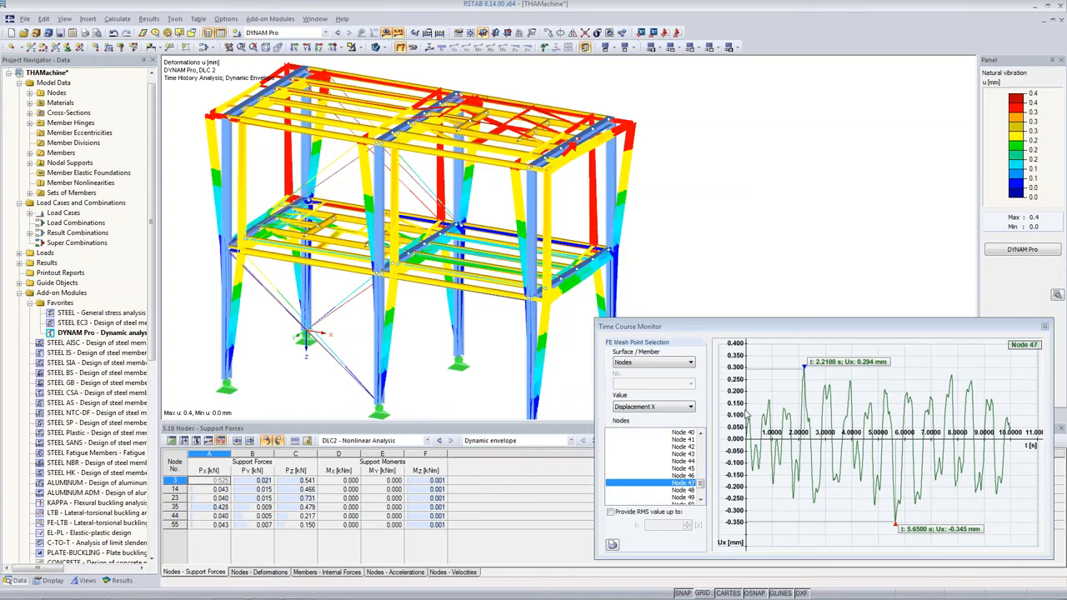
pyautogui.click(636, 408)
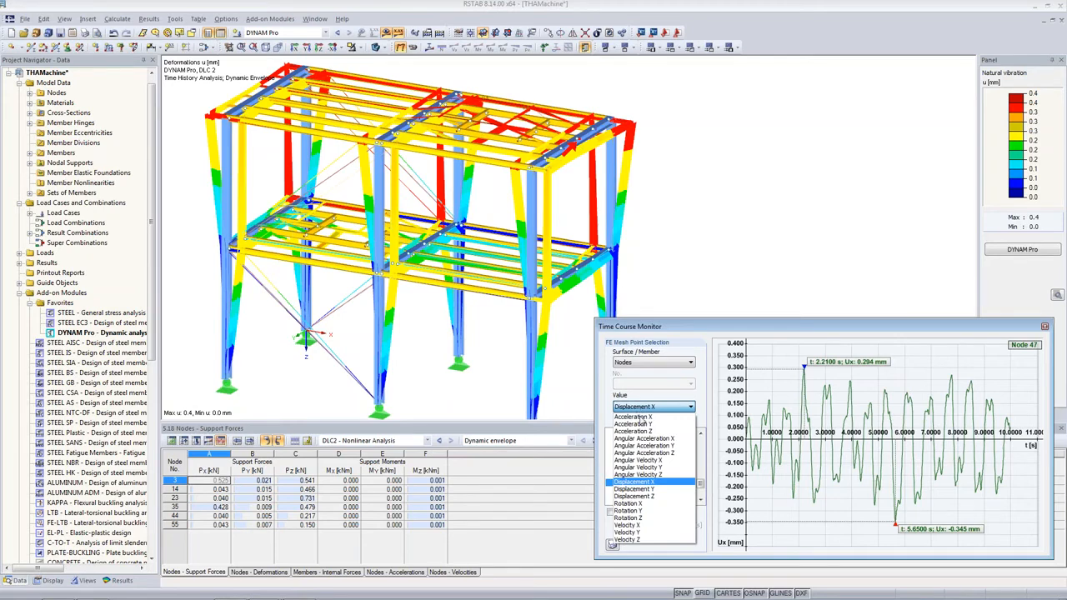
pyautogui.click(640, 416)
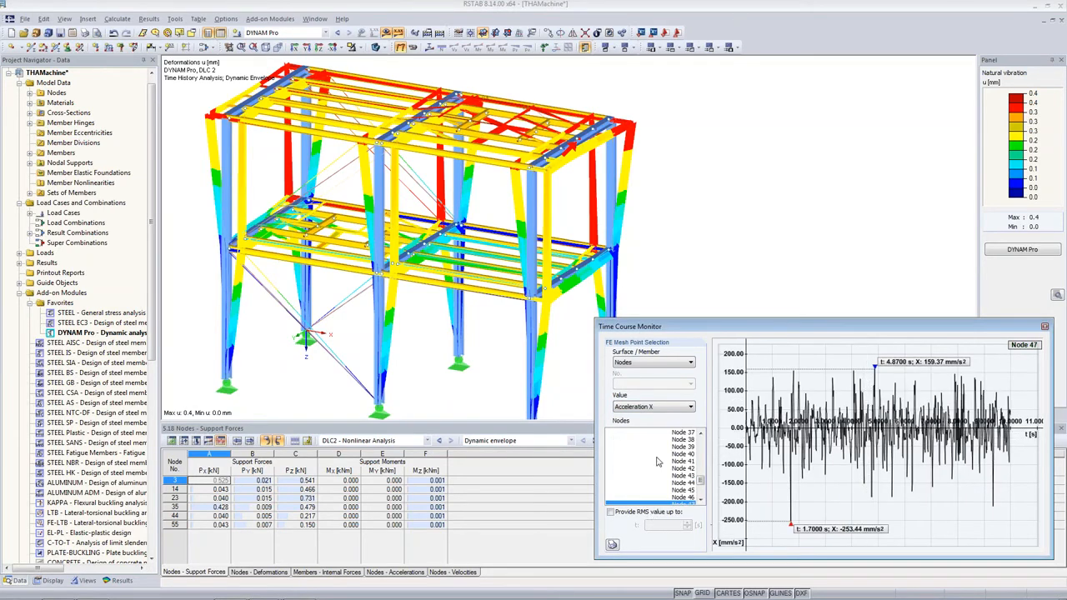
pyautogui.click(699, 499)
pyautogui.click(699, 499)
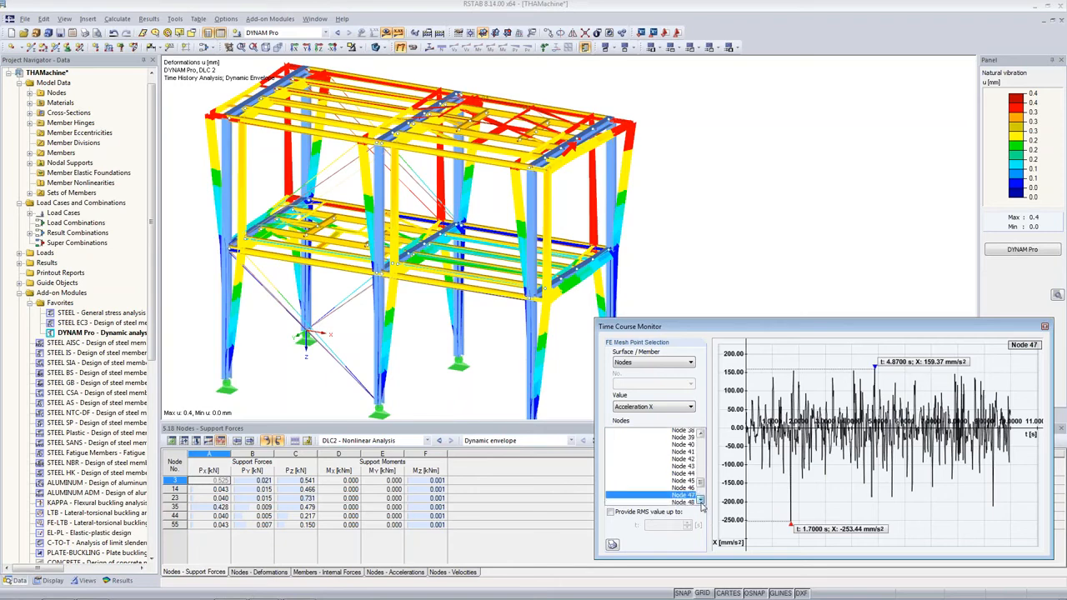
pyautogui.click(699, 499)
pyautogui.click(610, 512)
pyautogui.press('Tab')
pyautogui.write('10')
pyautogui.press('Return')
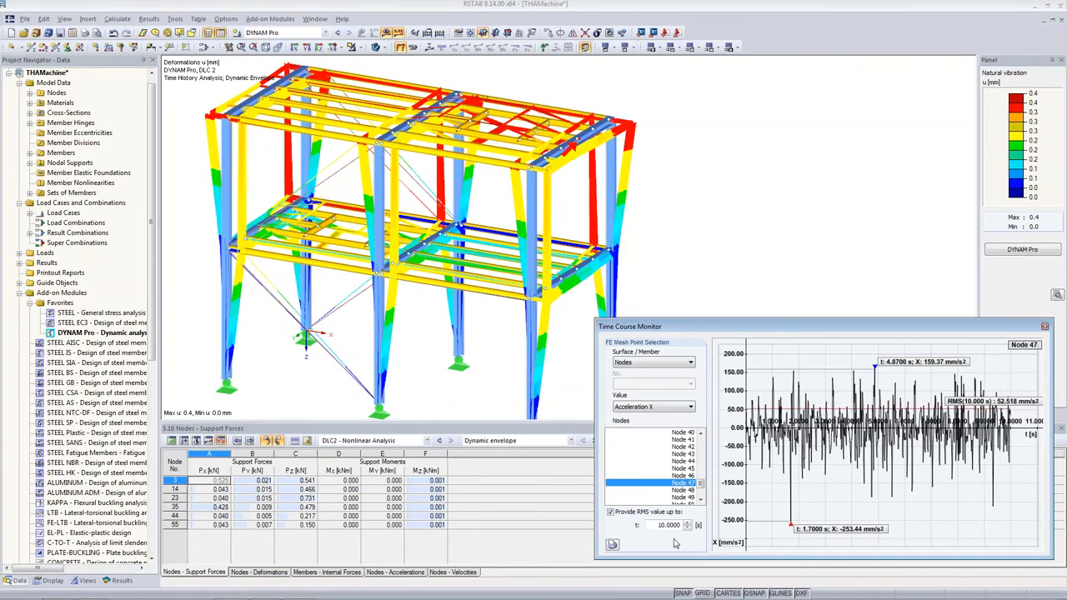
# Plot Velocity X of node 47, and switch to the PowerPoint slide on limits of accelerations and velocities for comparison.
pyautogui.click(661, 409)
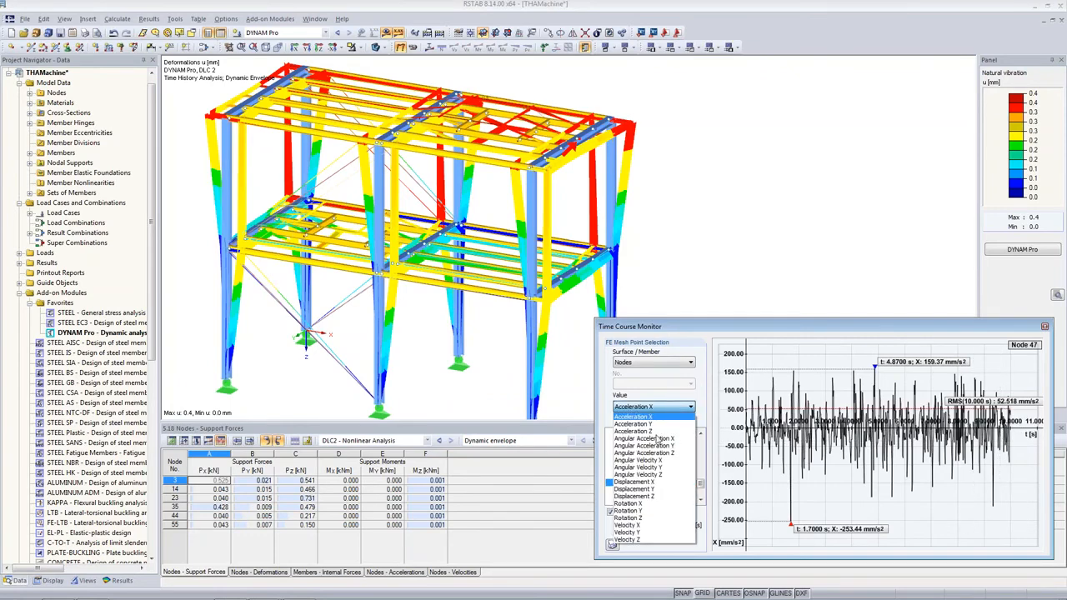
pyautogui.click(657, 526)
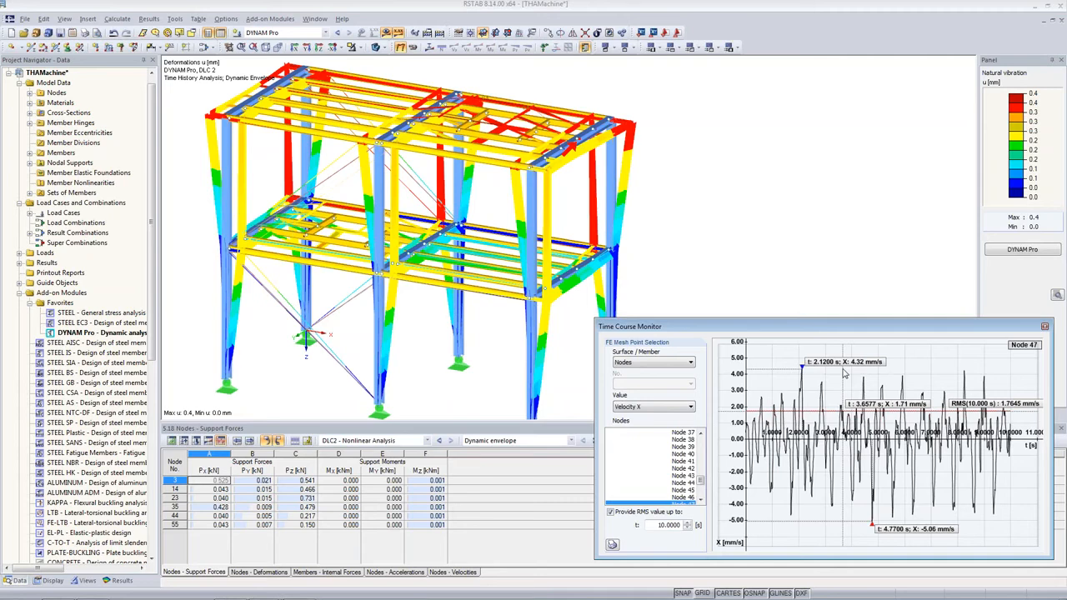
pyautogui.hotkey('alt', 'Tab')
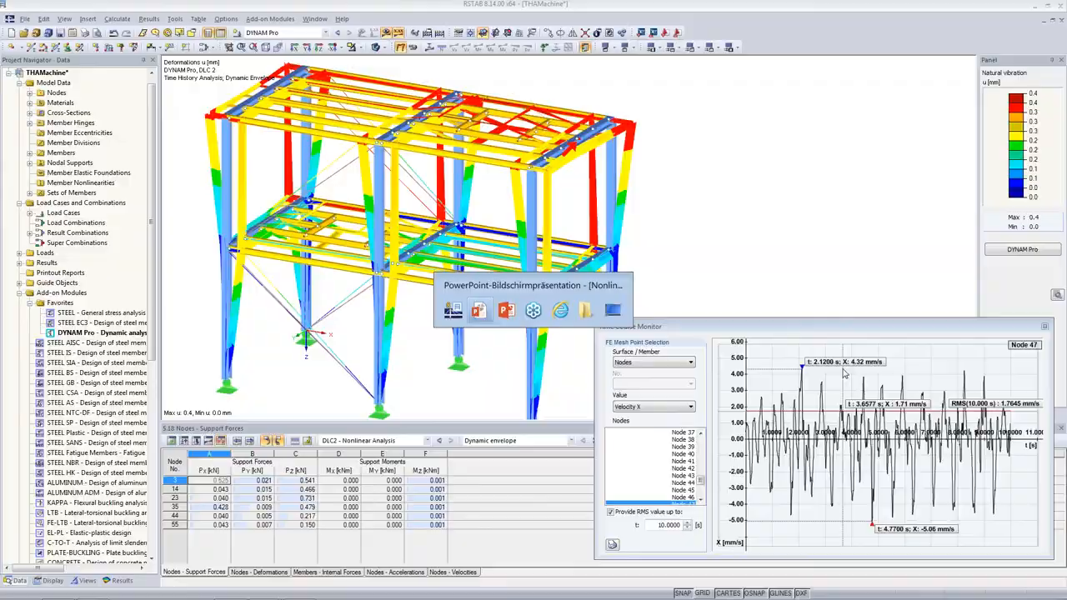
pyautogui.press('Right')
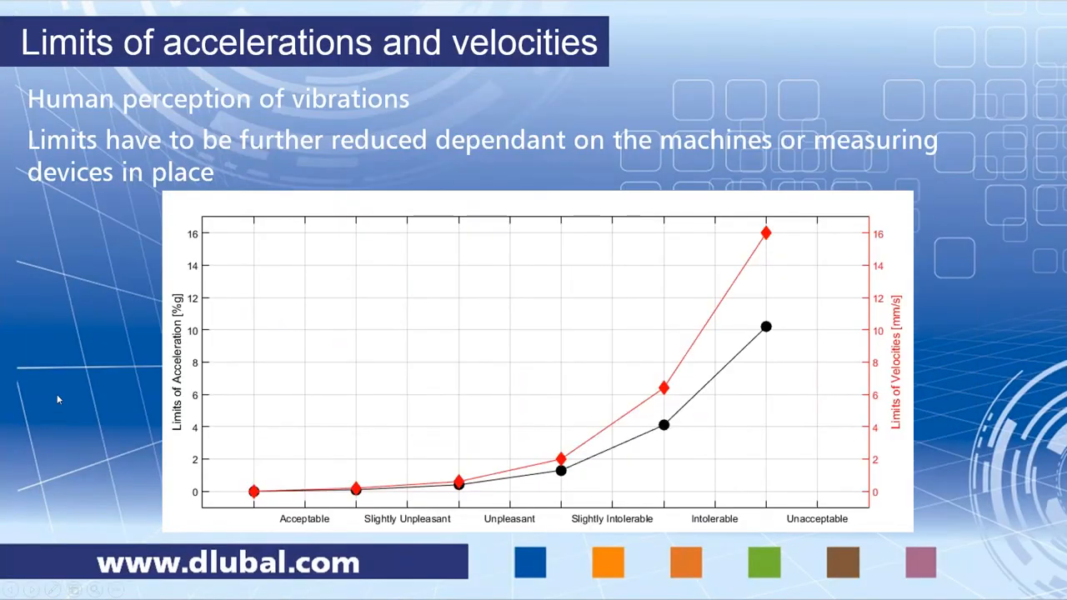
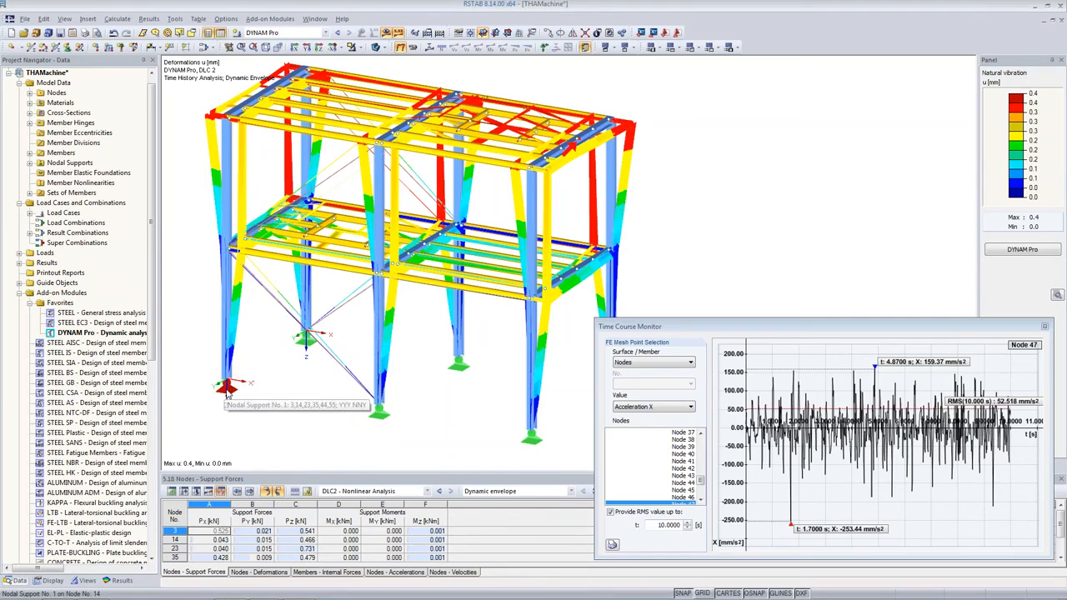
# Assign a new nodal support type to node 14 with uX and uY released and uZ set to Failure all if negative PZ'.
pyautogui.doubleClick(227, 389)
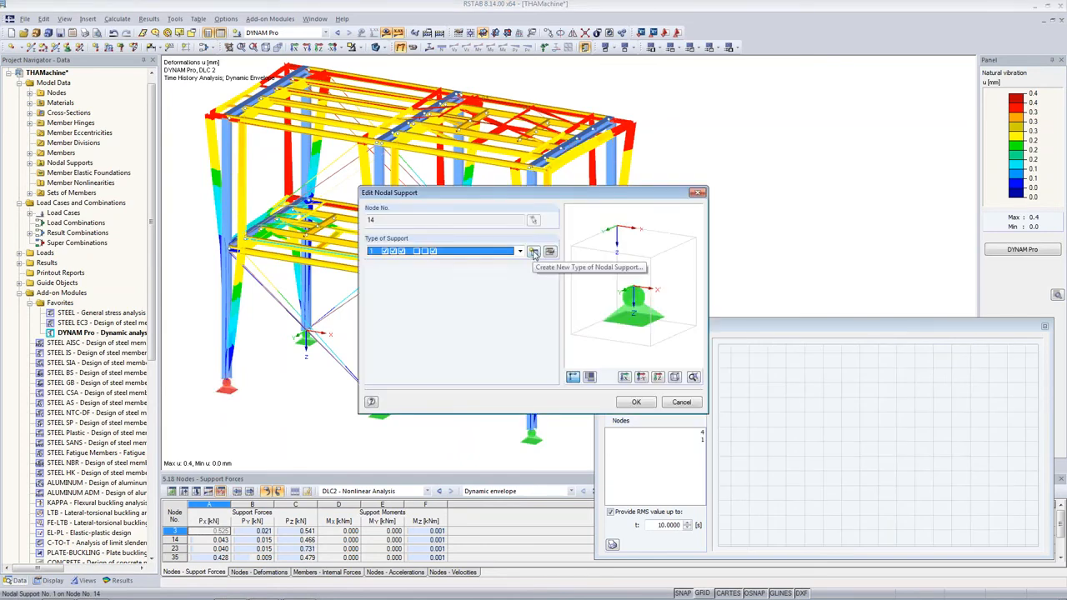
pyautogui.click(534, 253)
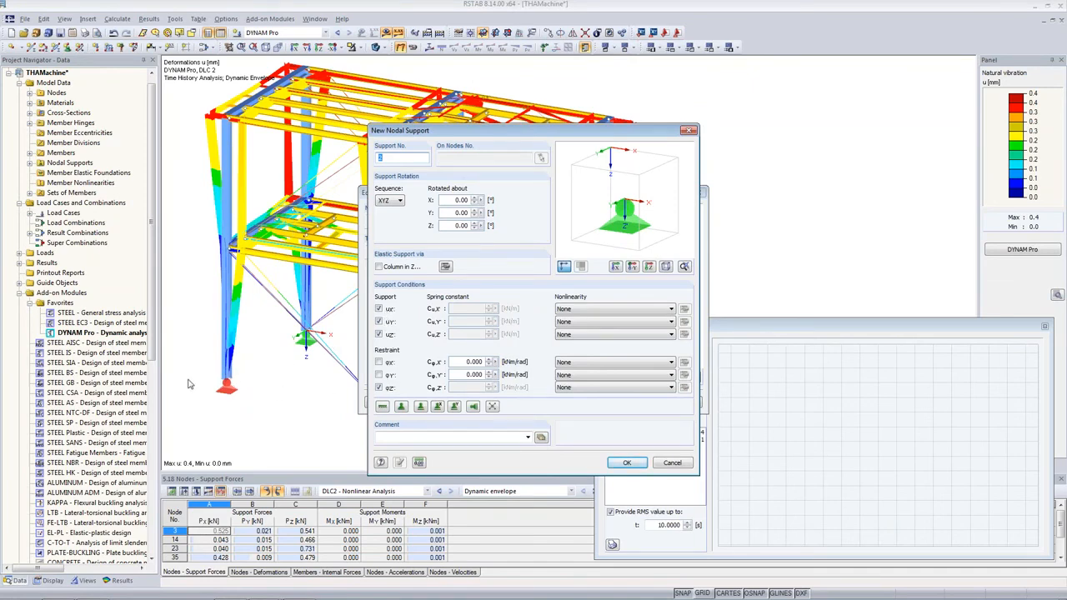
pyautogui.click(379, 309)
pyautogui.click(379, 321)
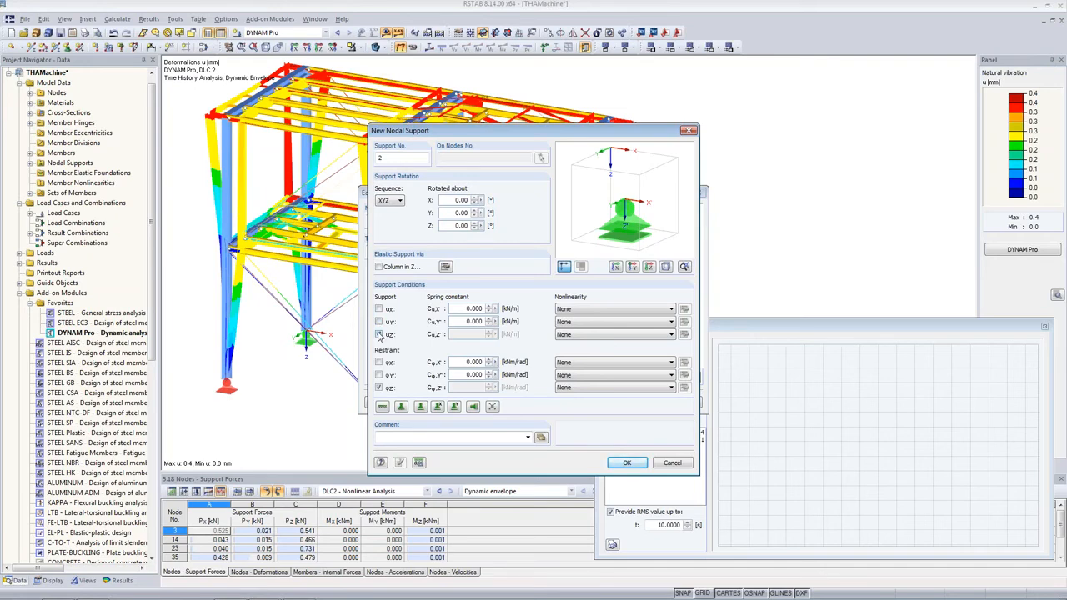
pyautogui.click(379, 334)
pyautogui.click(591, 335)
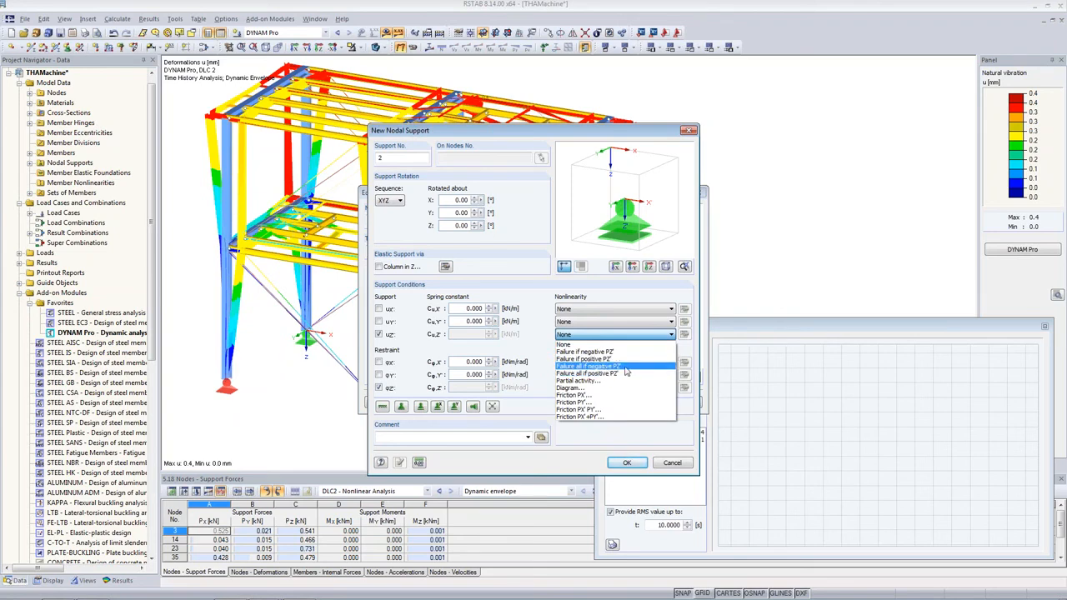
pyautogui.click(627, 371)
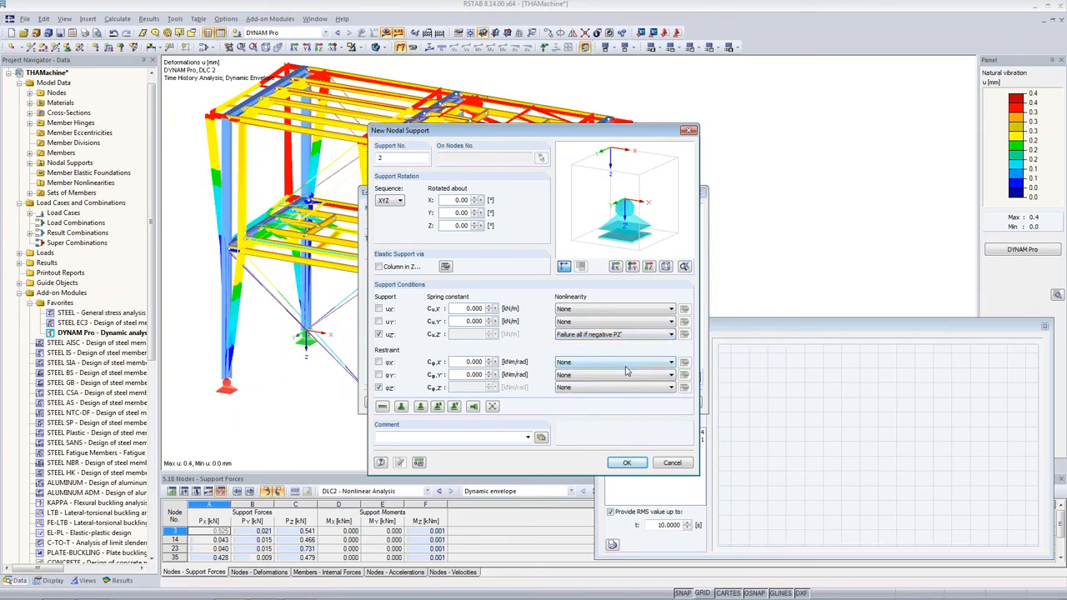
pyautogui.click(627, 463)
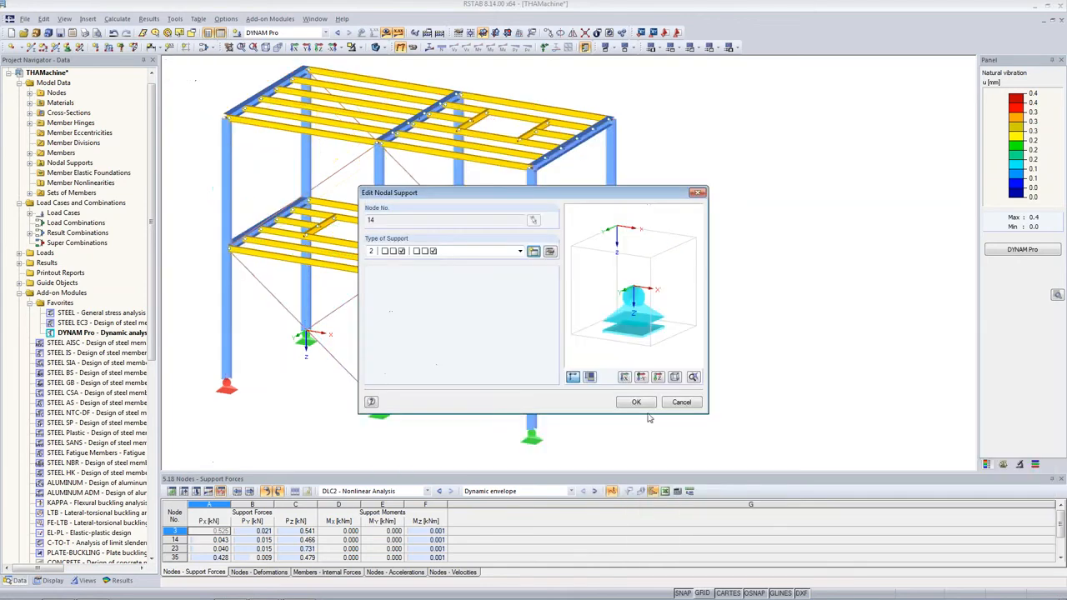
pyautogui.click(638, 404)
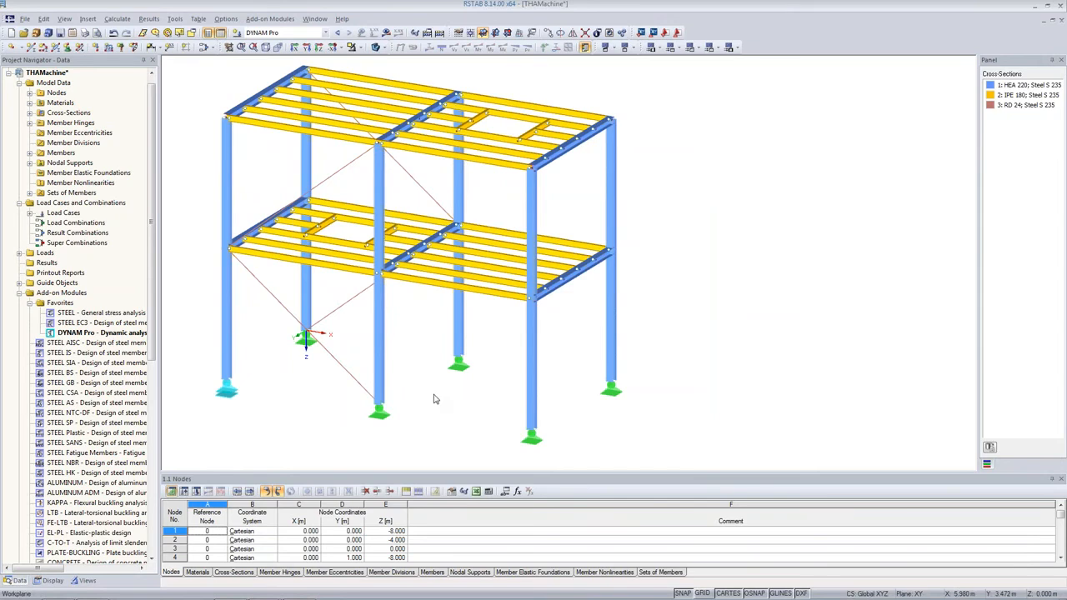
# Deactivate natural vibrations in the DYNAM Pro input data, accept deleting all natural vibration cases, and open the dynamic load cases.
pyautogui.doubleClick(96, 337)
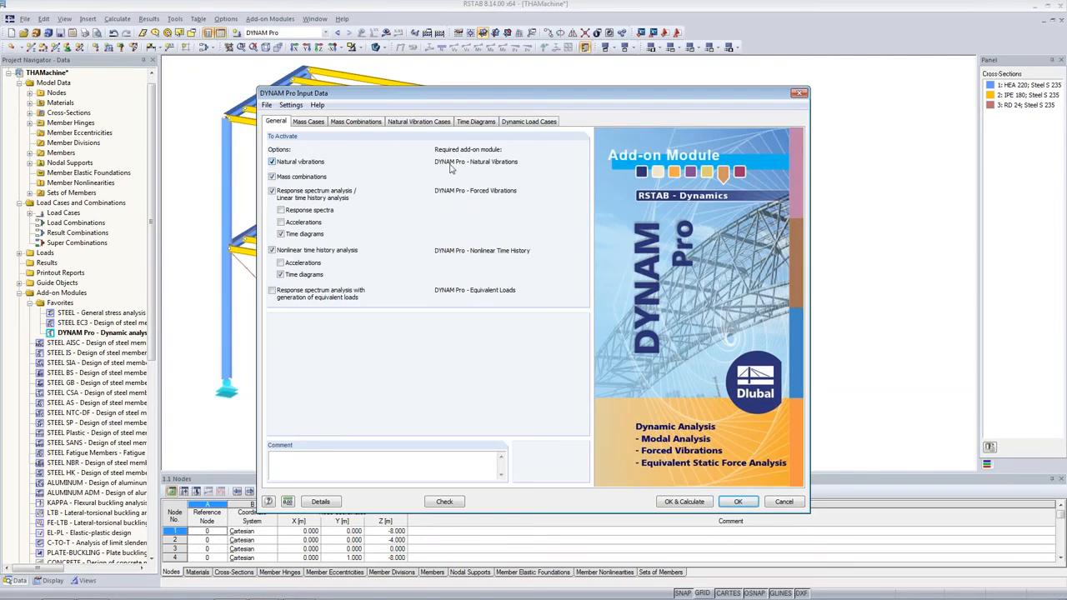
pyautogui.click(272, 162)
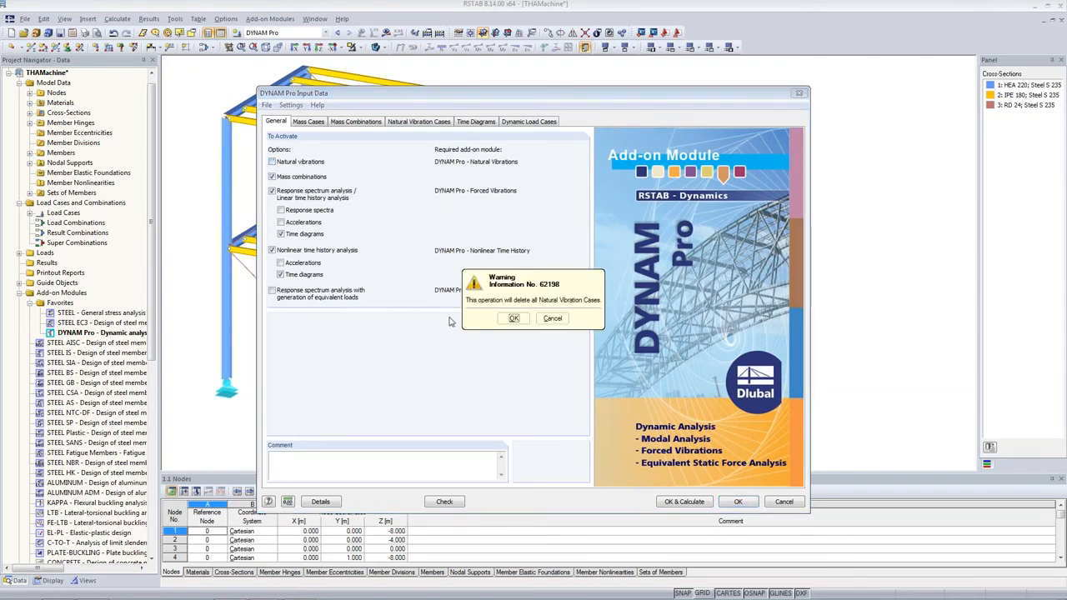
pyautogui.click(513, 318)
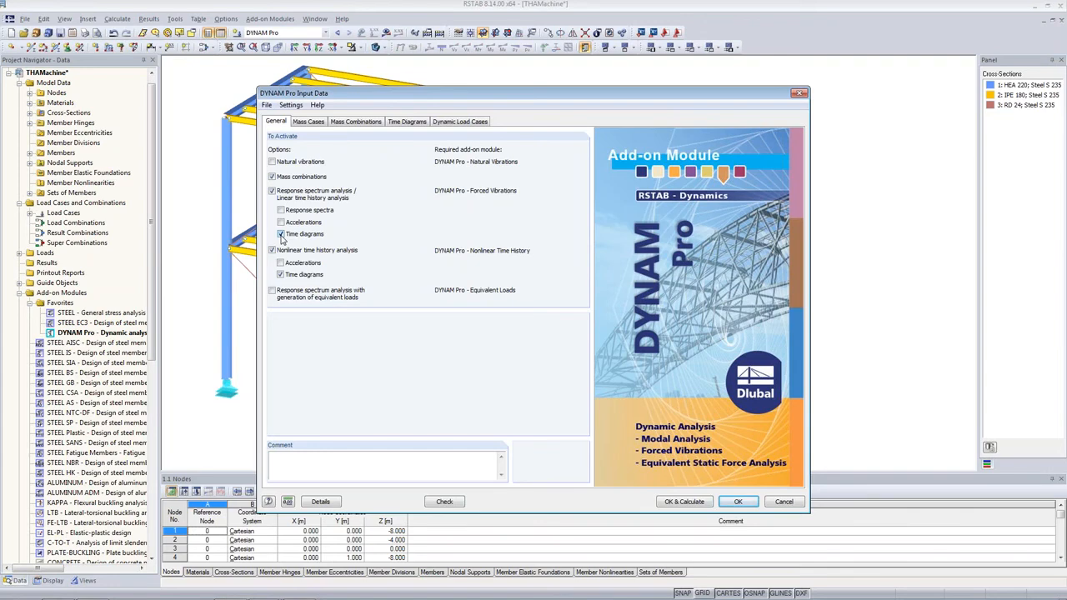
pyautogui.click(480, 122)
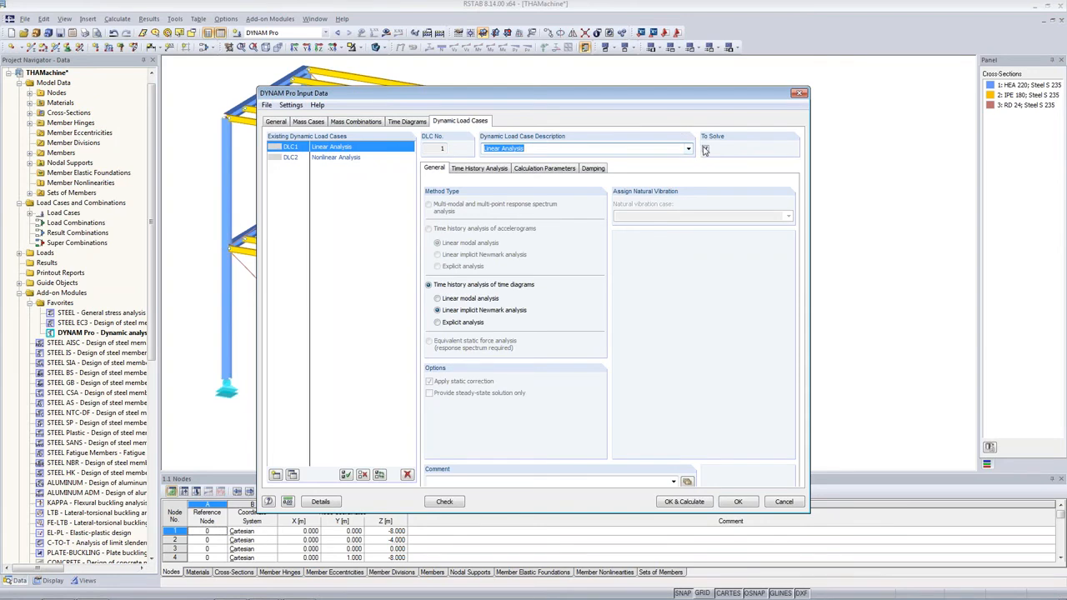
# Set the Linear Analysis dynamic load case to Not To Solve, and set the Nonlinear Analysis maximum time to 2 s.
pyautogui.rightClick(359, 150)
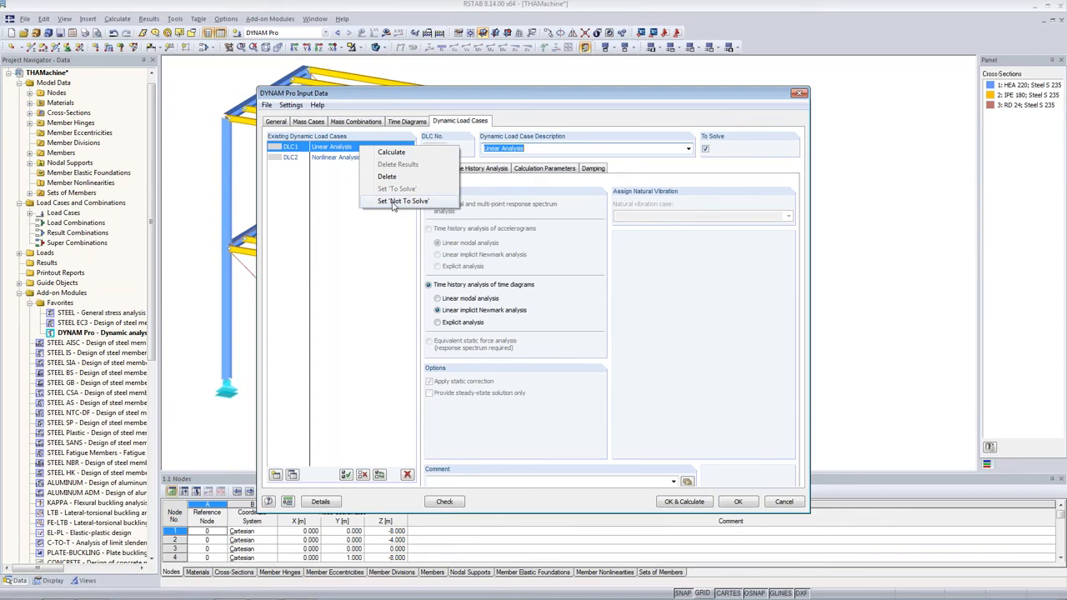
pyautogui.click(393, 202)
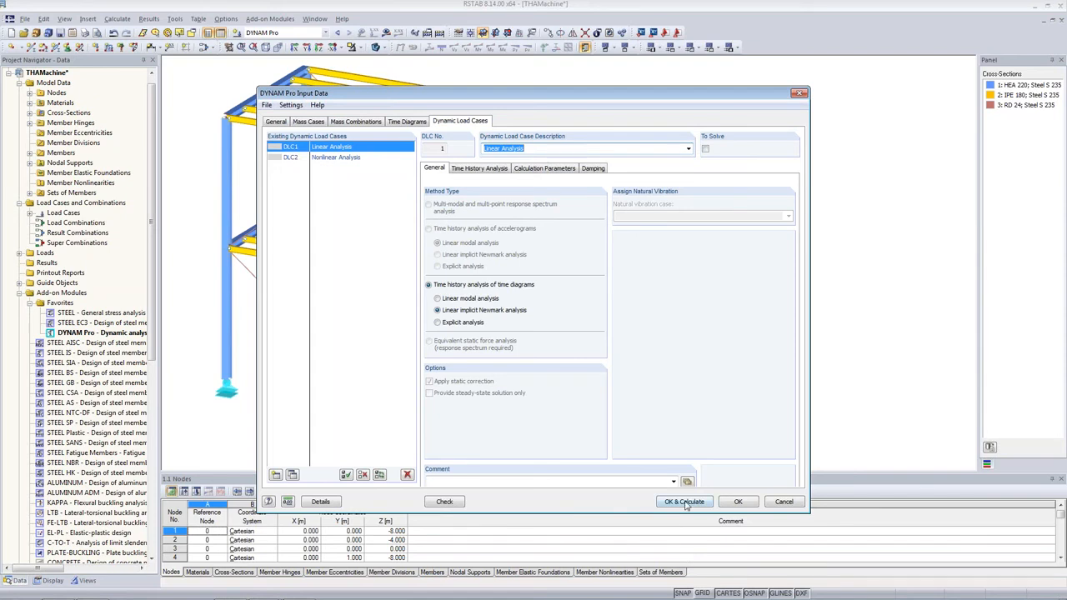
pyautogui.click(344, 160)
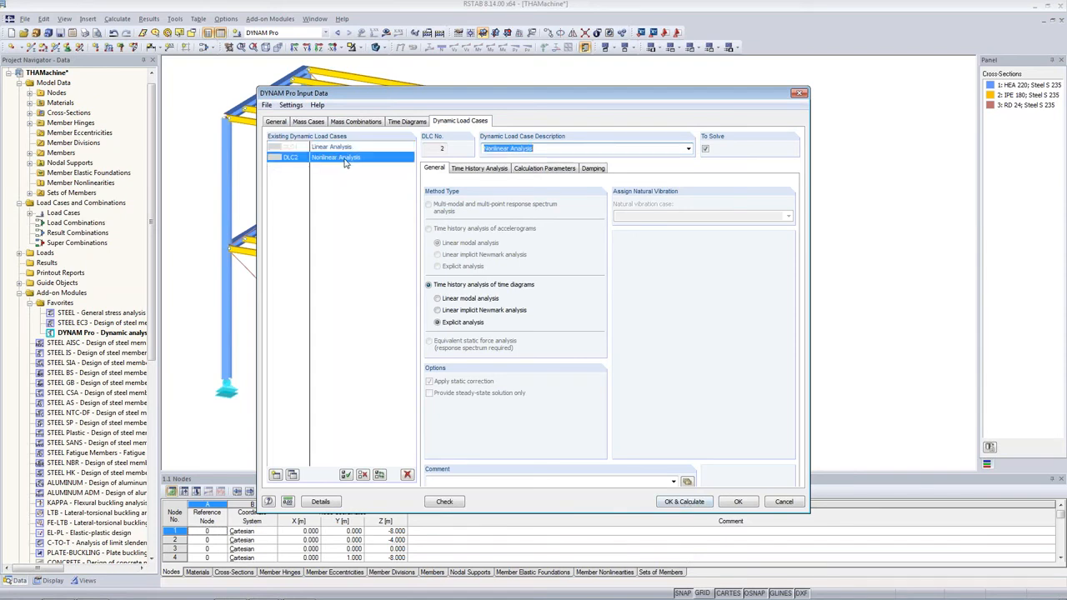
pyautogui.click(477, 170)
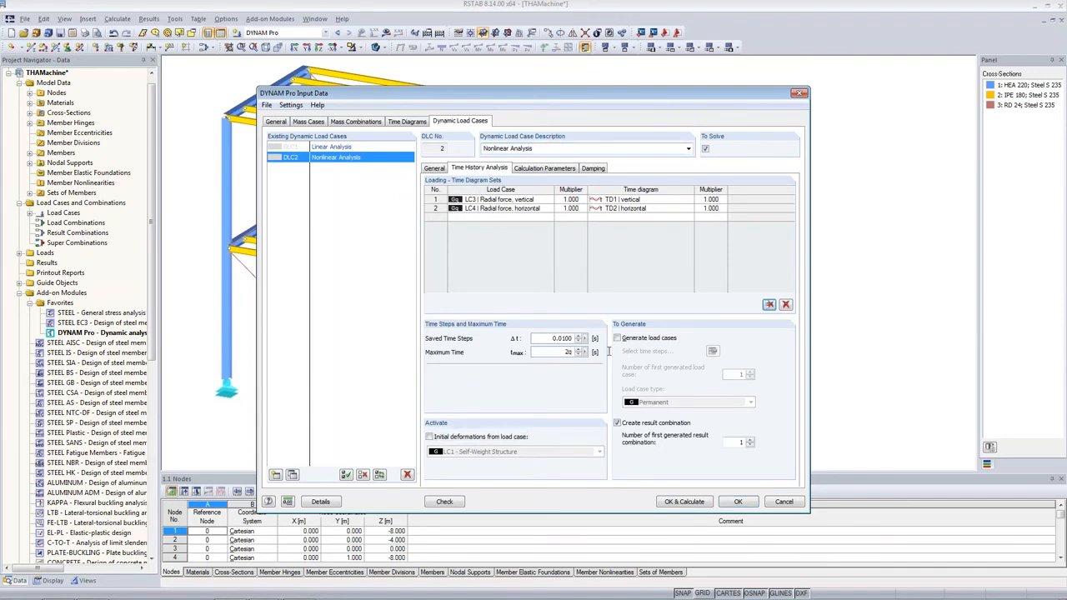
pyautogui.press('Tab')
# Review the calculation parameters and damping of the Nonlinear Analysis load case, and run the calculation.
pyautogui.click(549, 169)
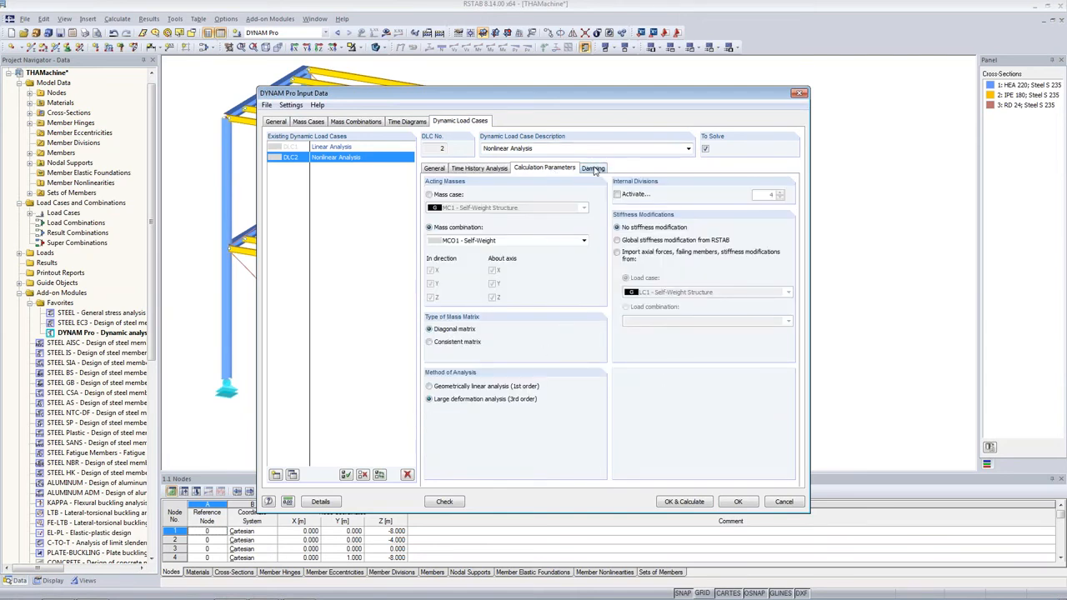
pyautogui.click(591, 168)
pyautogui.click(683, 502)
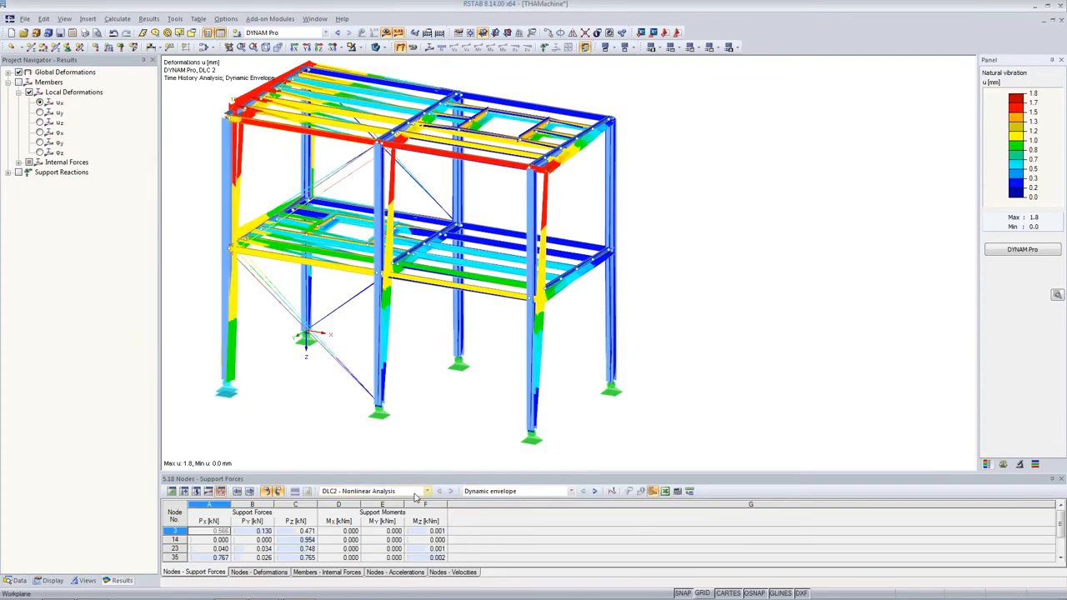
# Keep DLC2 - Nonlinear Analysis as the displayed result case and open the Time Course Monitor beside the model.
pyautogui.click(383, 490)
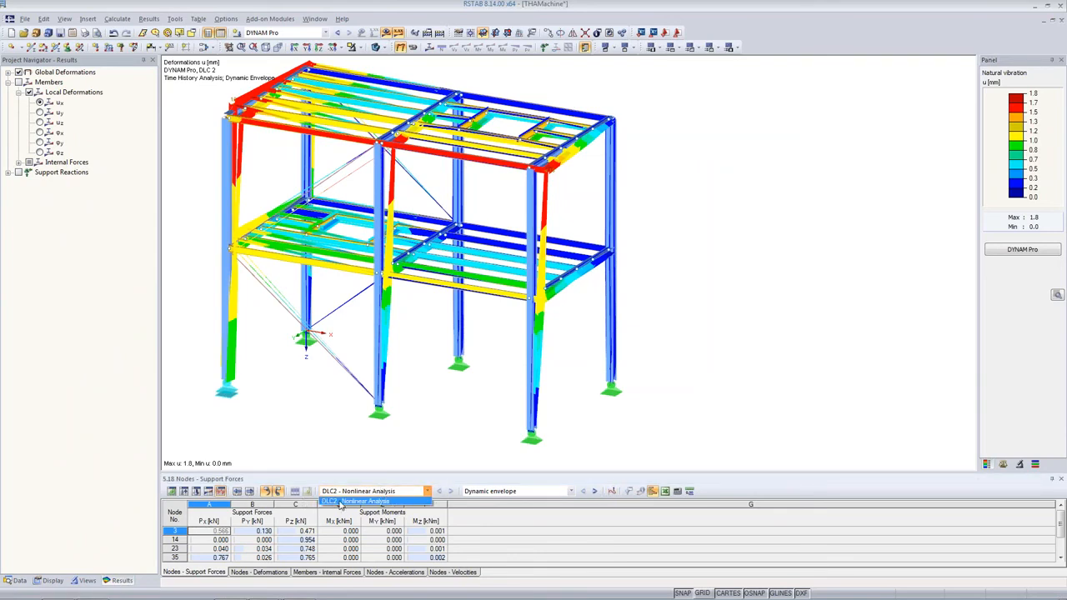
pyautogui.click(387, 492)
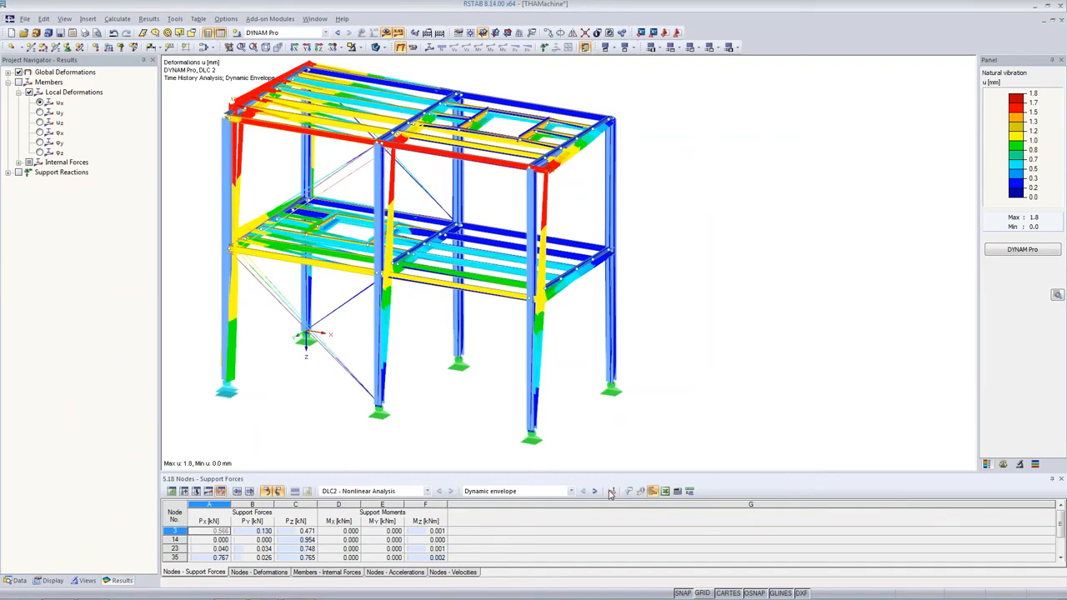
pyautogui.click(611, 491)
pyautogui.moveTo(302, 25); pyautogui.dragTo(902, 329)
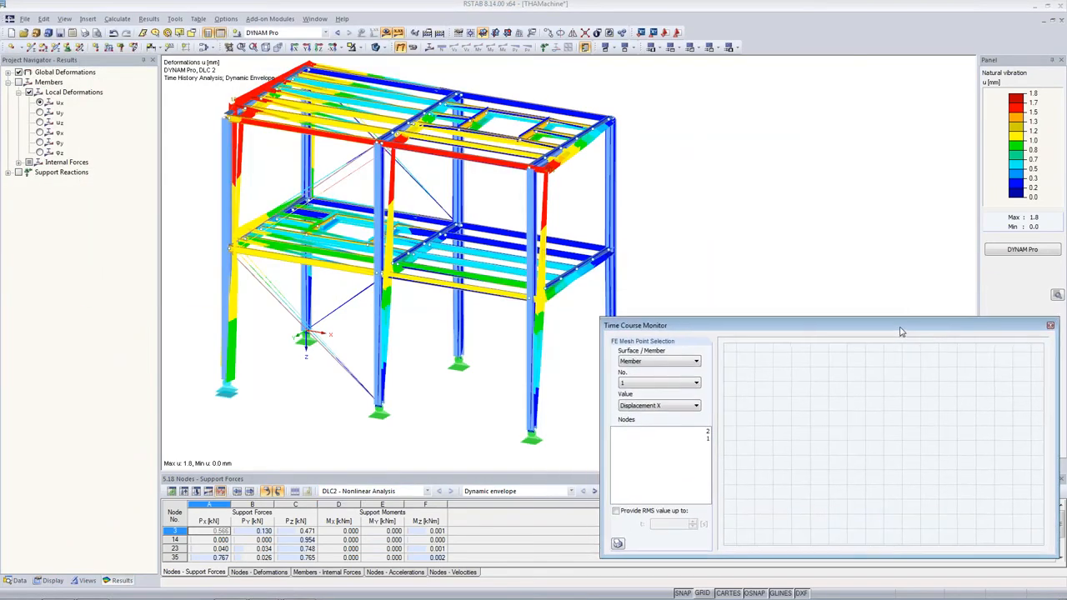
# Plot the time course of Support Force PZ for support node 14.
pyautogui.click(640, 361)
pyautogui.click(639, 385)
pyautogui.click(658, 406)
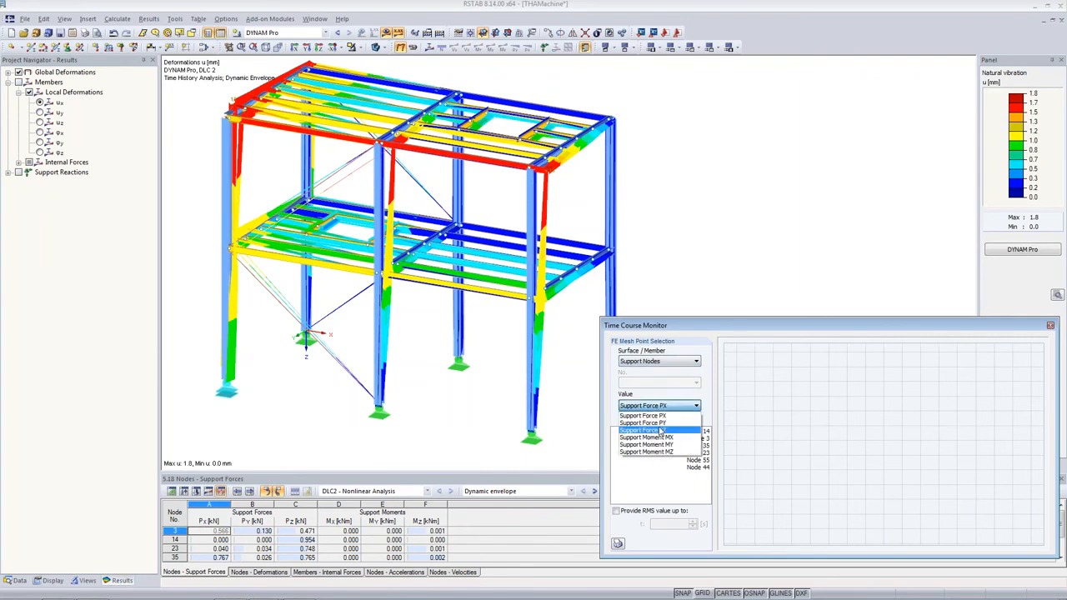
pyautogui.click(661, 423)
pyautogui.click(669, 406)
pyautogui.click(668, 424)
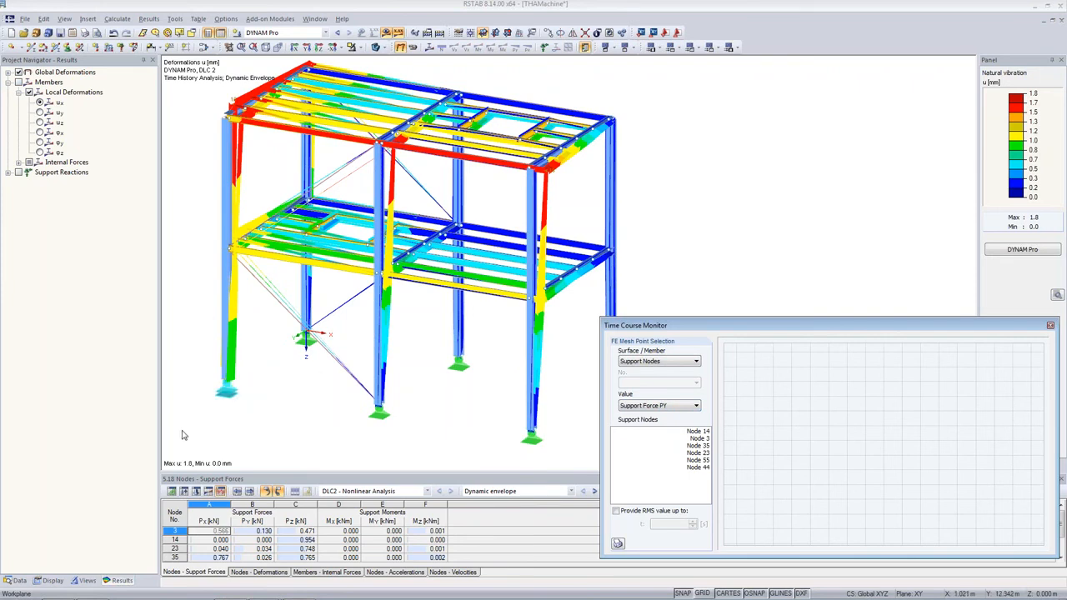
pyautogui.click(666, 407)
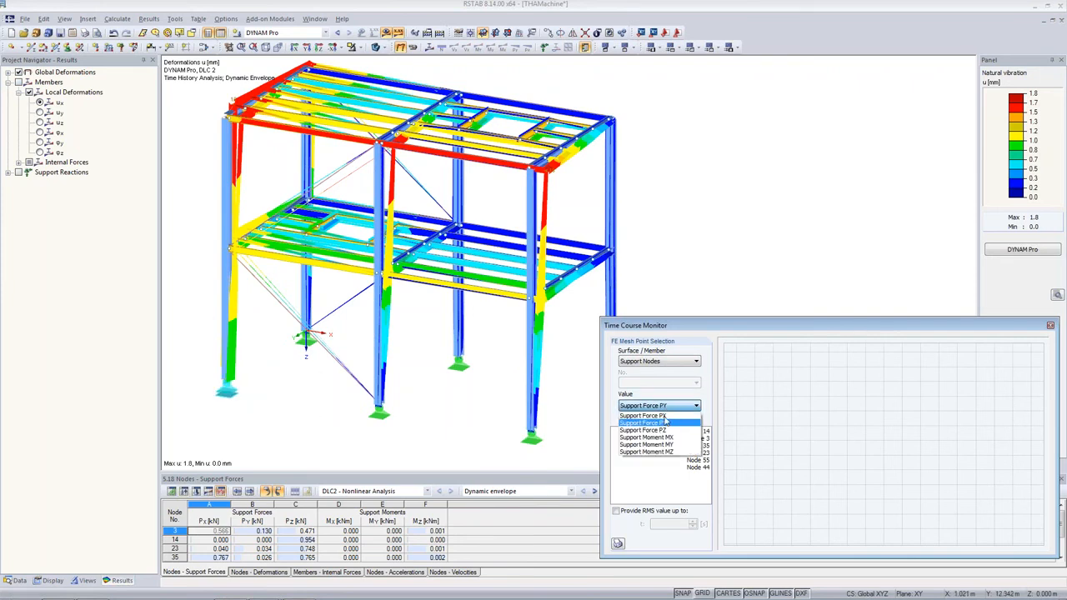
pyautogui.click(667, 429)
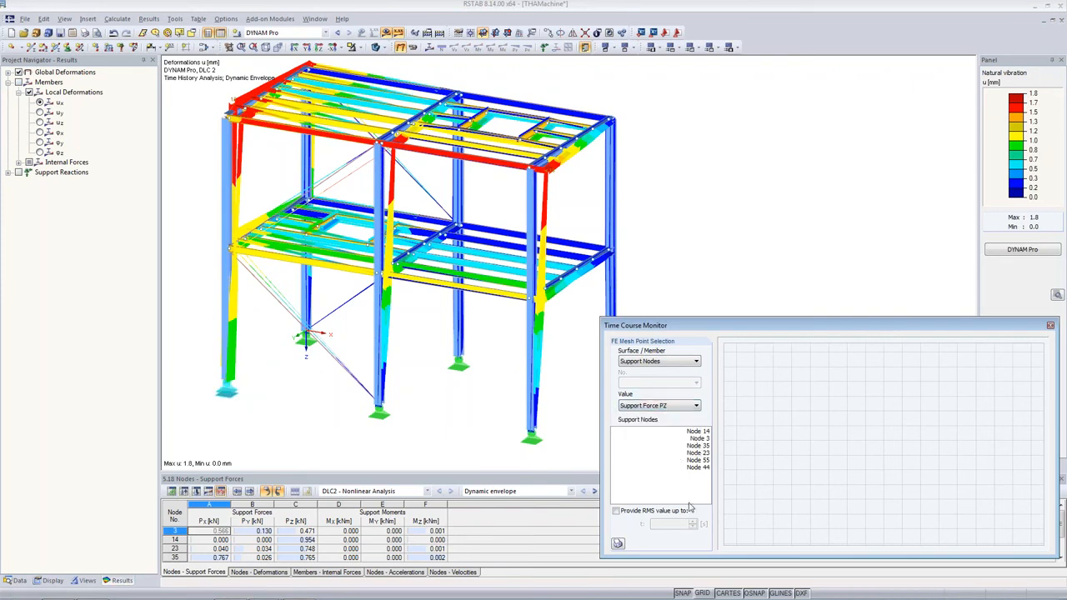
pyautogui.click(688, 433)
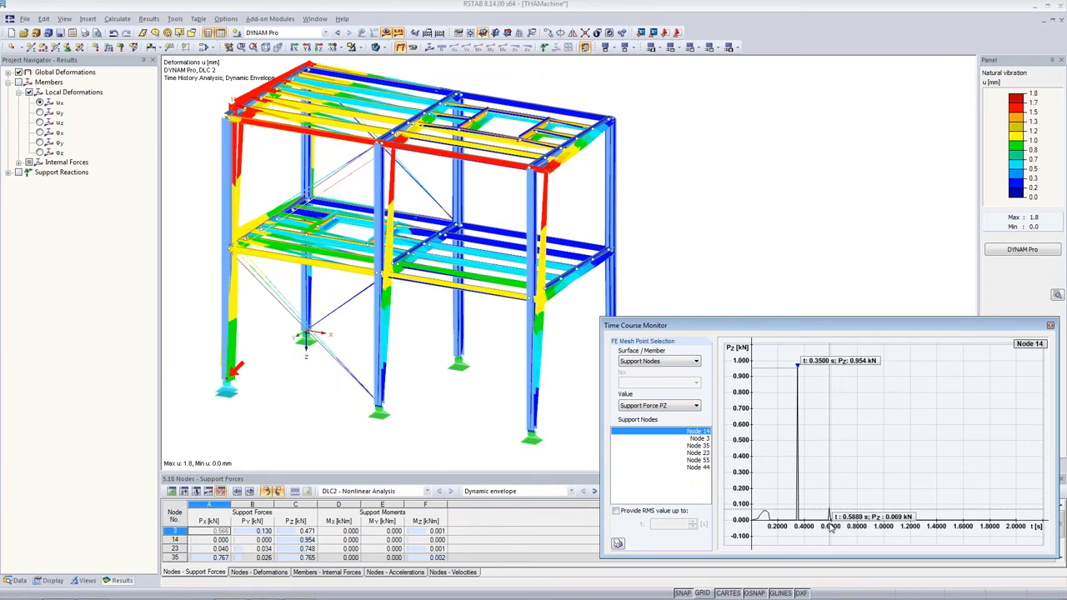
# Plot the time course of Displacement Z for node 14 at the nonlinear support.
pyautogui.click(228, 381)
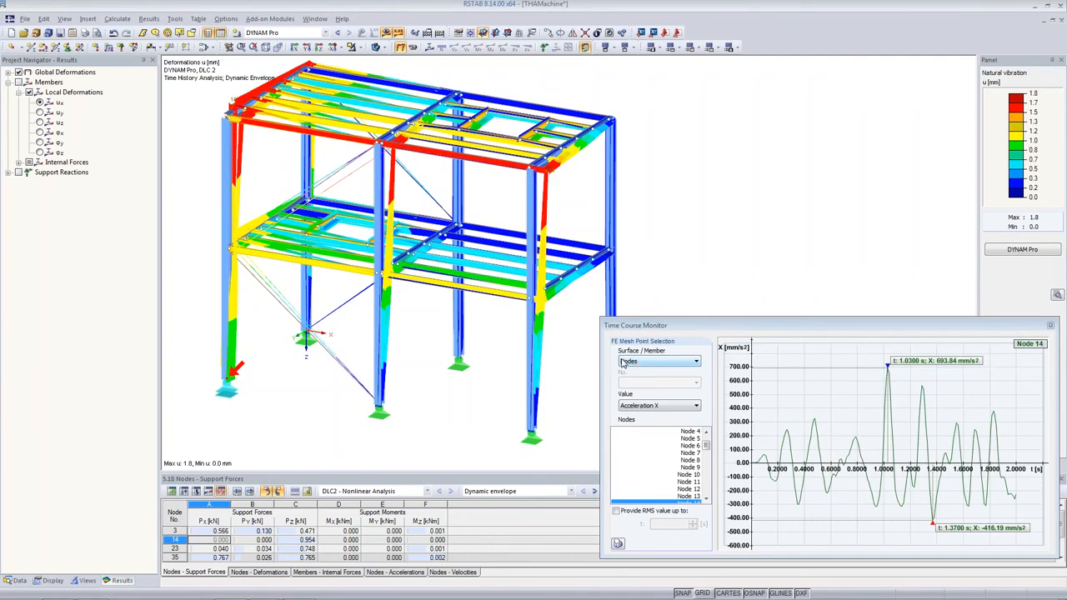
pyautogui.click(640, 407)
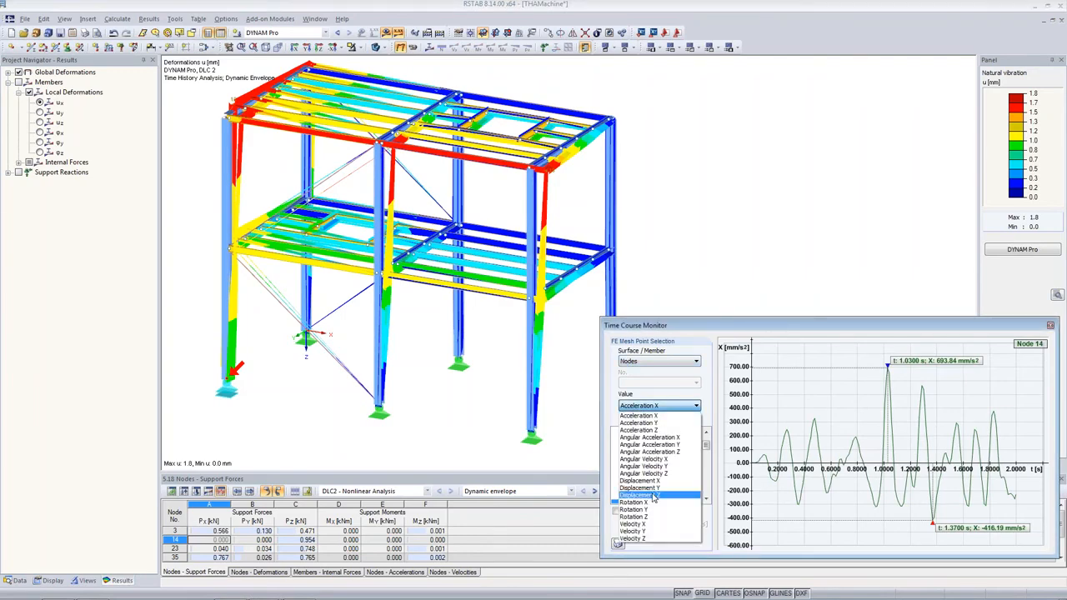
pyautogui.click(654, 496)
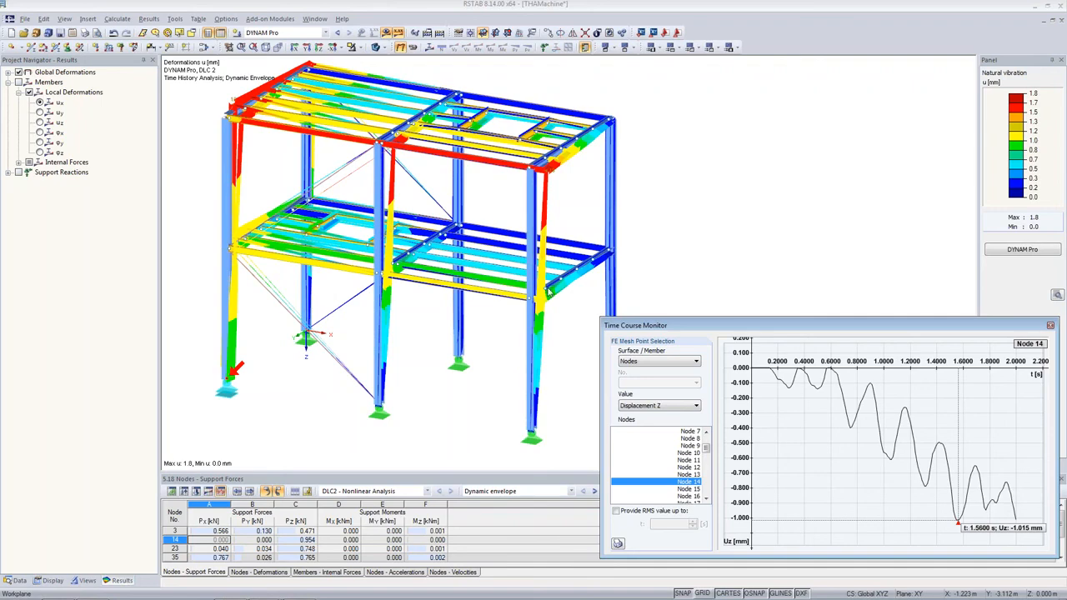
# Animate the nonlinear time history deformations with a deformation display factor of 1070.44, and stop the animation.
pyautogui.click(412, 48)
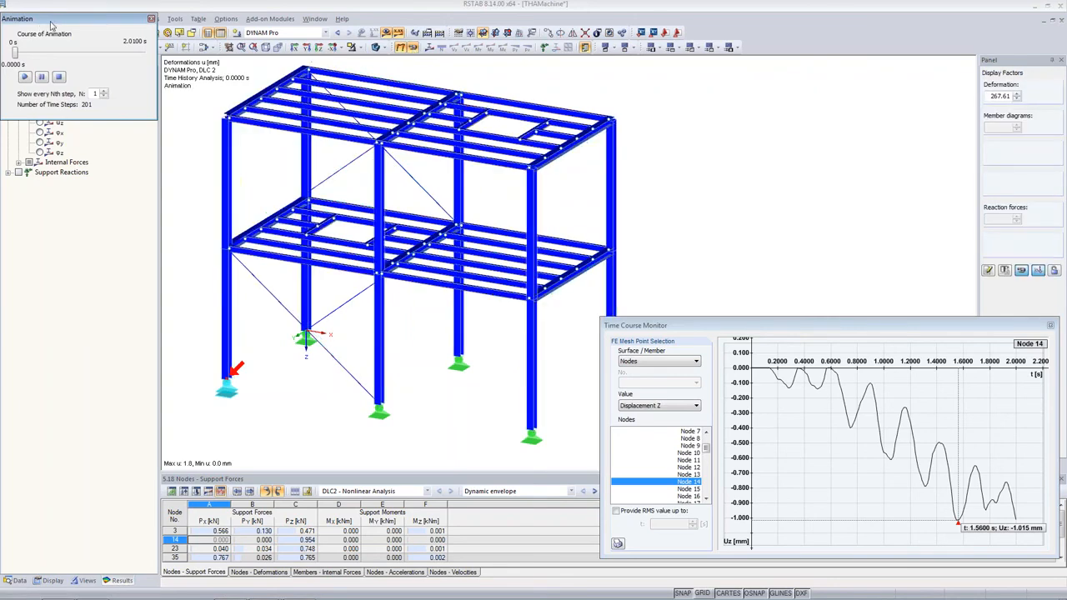
pyautogui.click(1017, 93)
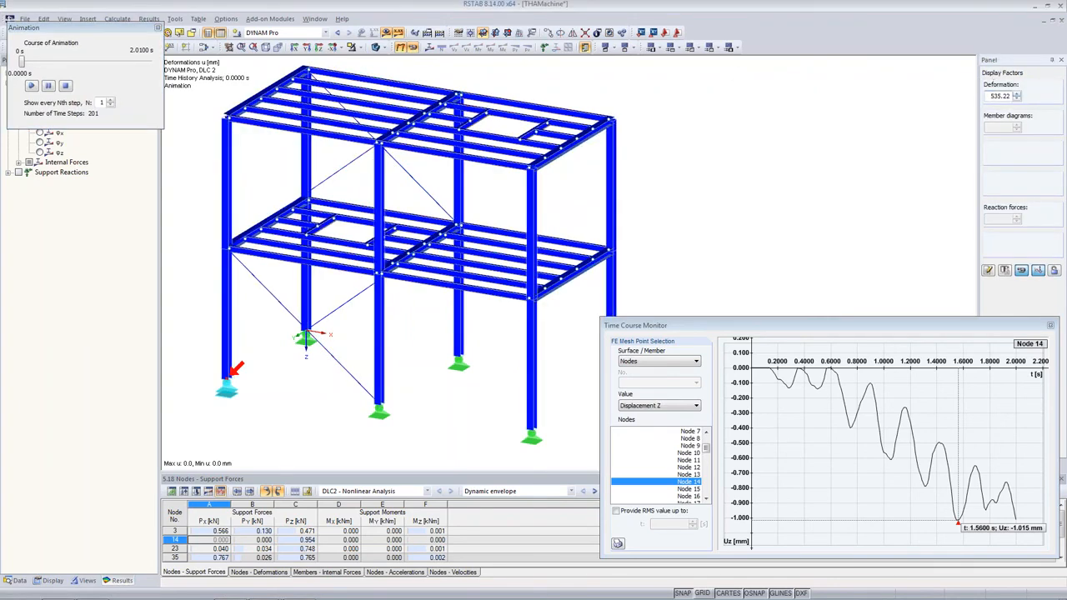
pyautogui.click(1016, 94)
pyautogui.moveTo(988, 95); pyautogui.dragTo(1012, 96)
pyautogui.click(31, 87)
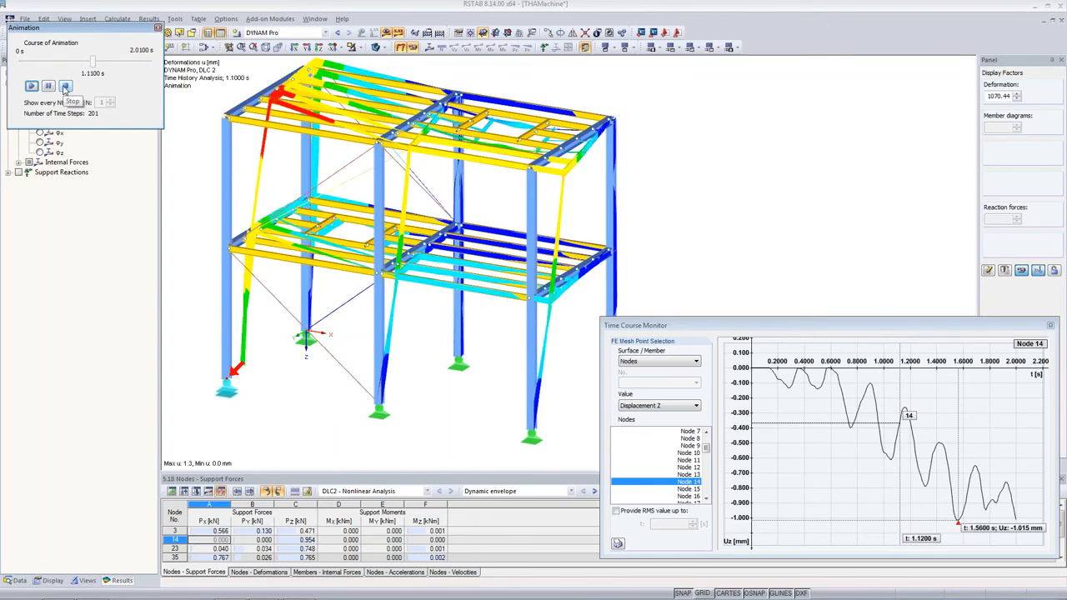
pyautogui.click(65, 86)
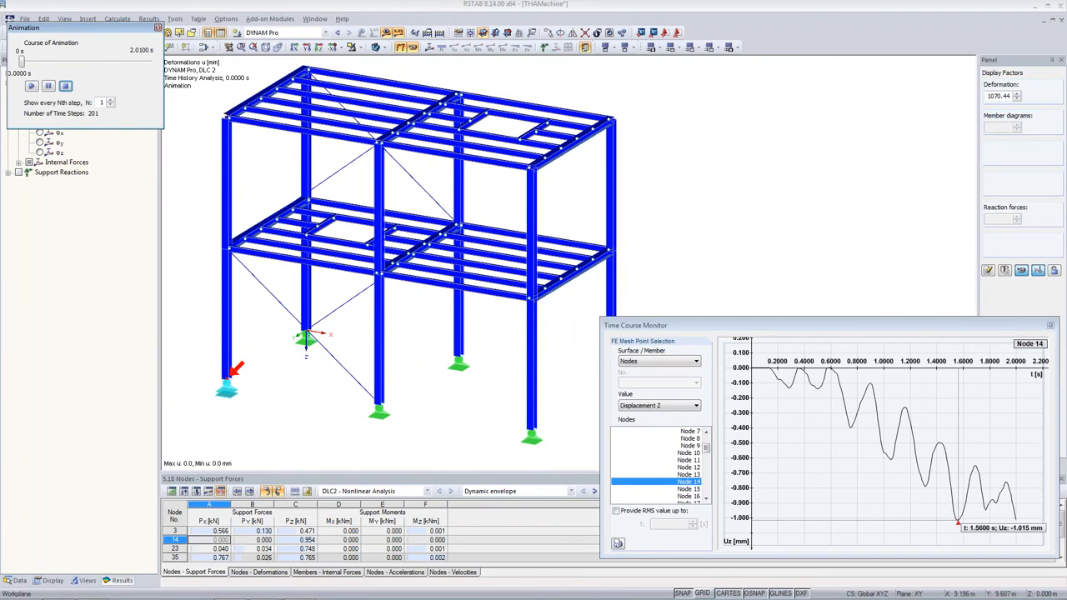
# Switch to the PowerPoint presentation and show the Literature slide.
pyautogui.hotkey('alt', 'Tab')
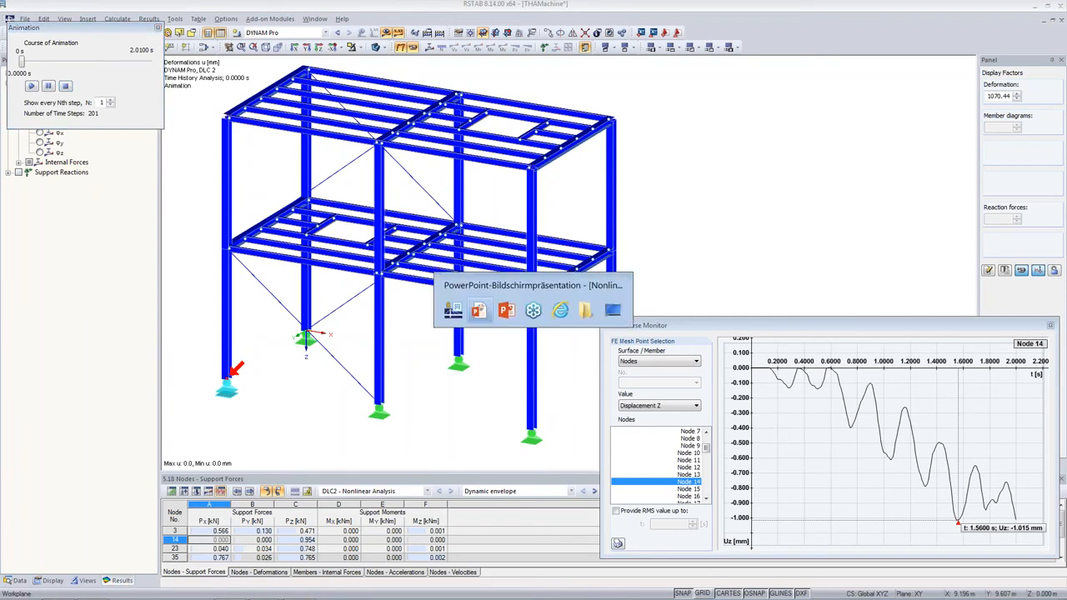
pyautogui.press('Right')
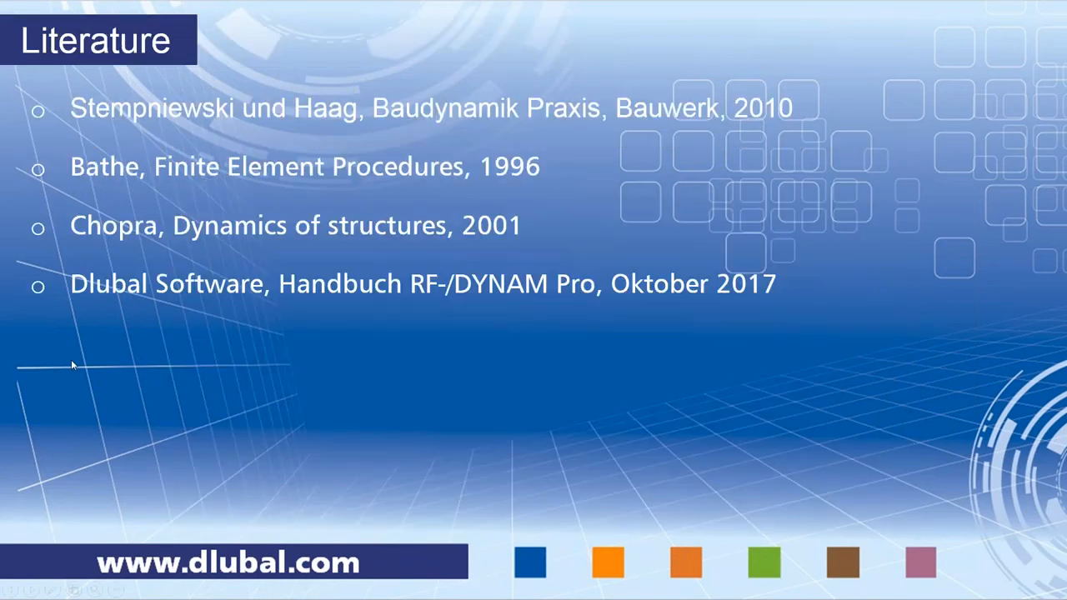